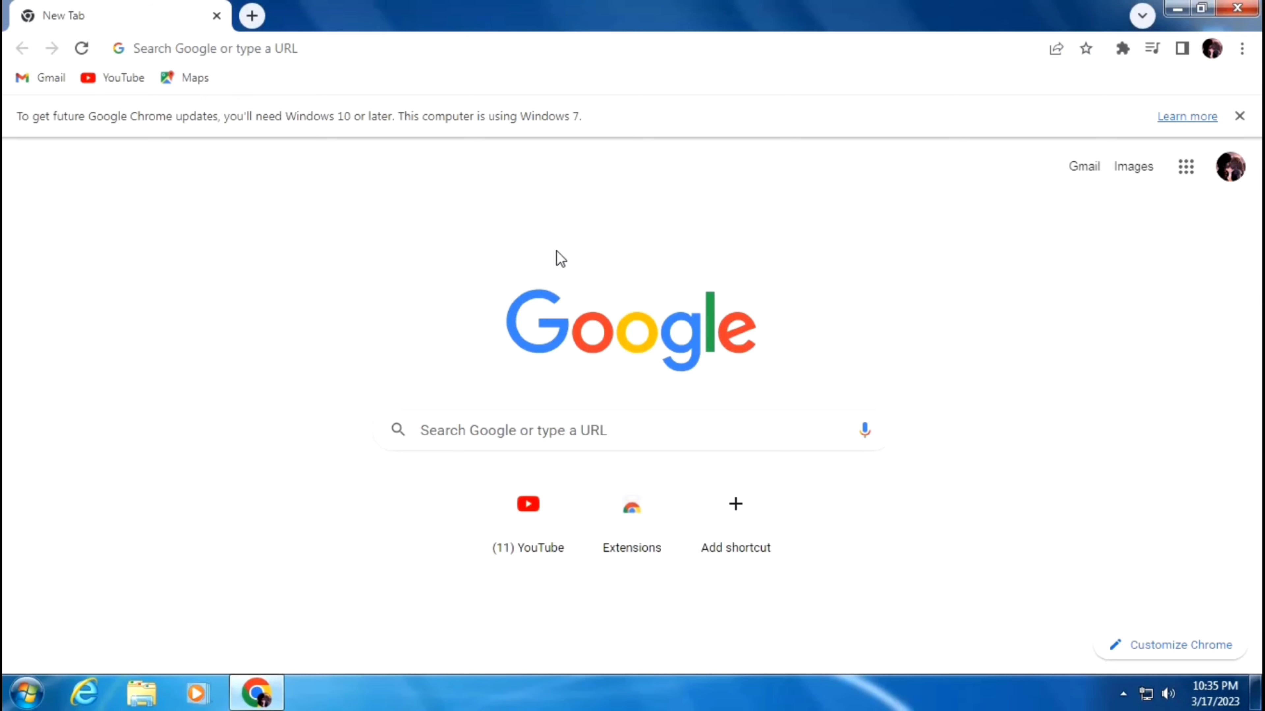
- Dismiss the update notice, search Google for nsdl and open the 'Online PAN application - NSDL' result
click(1240, 116)
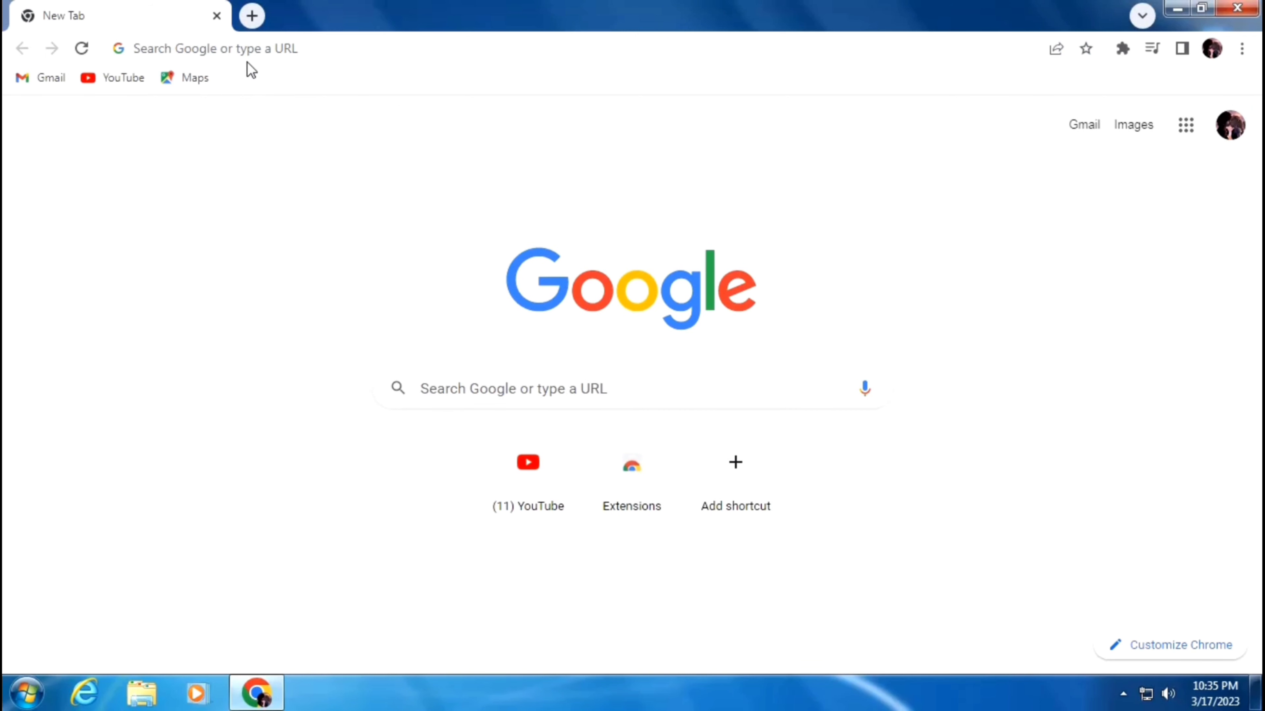
click(264, 46)
text(nsdl)
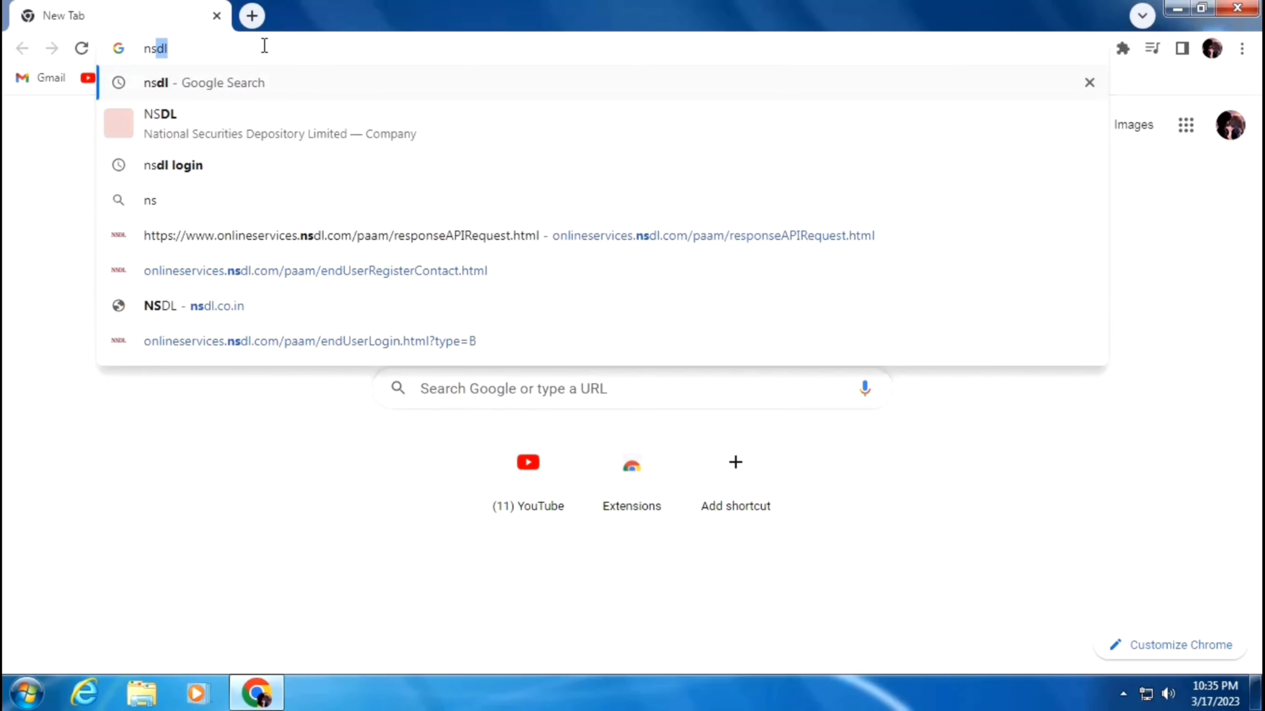
key(Return)
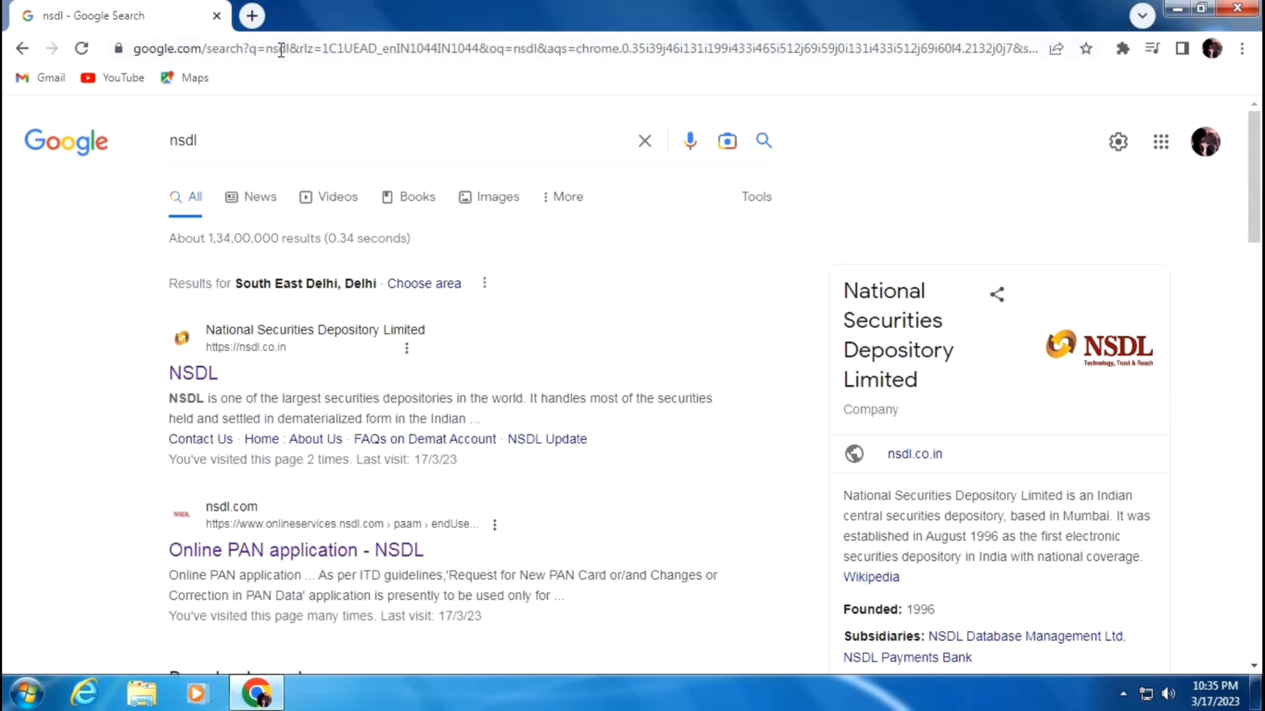
scroll(331, 310, down, 3)
scroll(333, 313, down, 2)
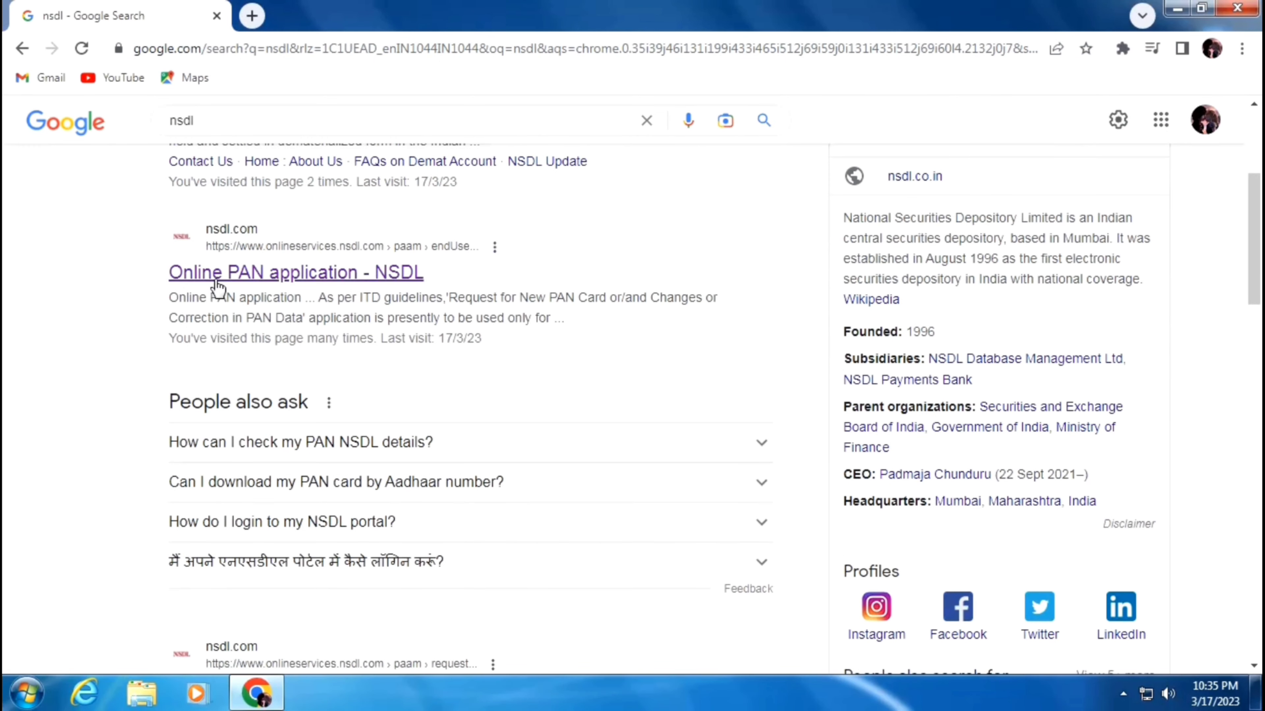
click(267, 284)
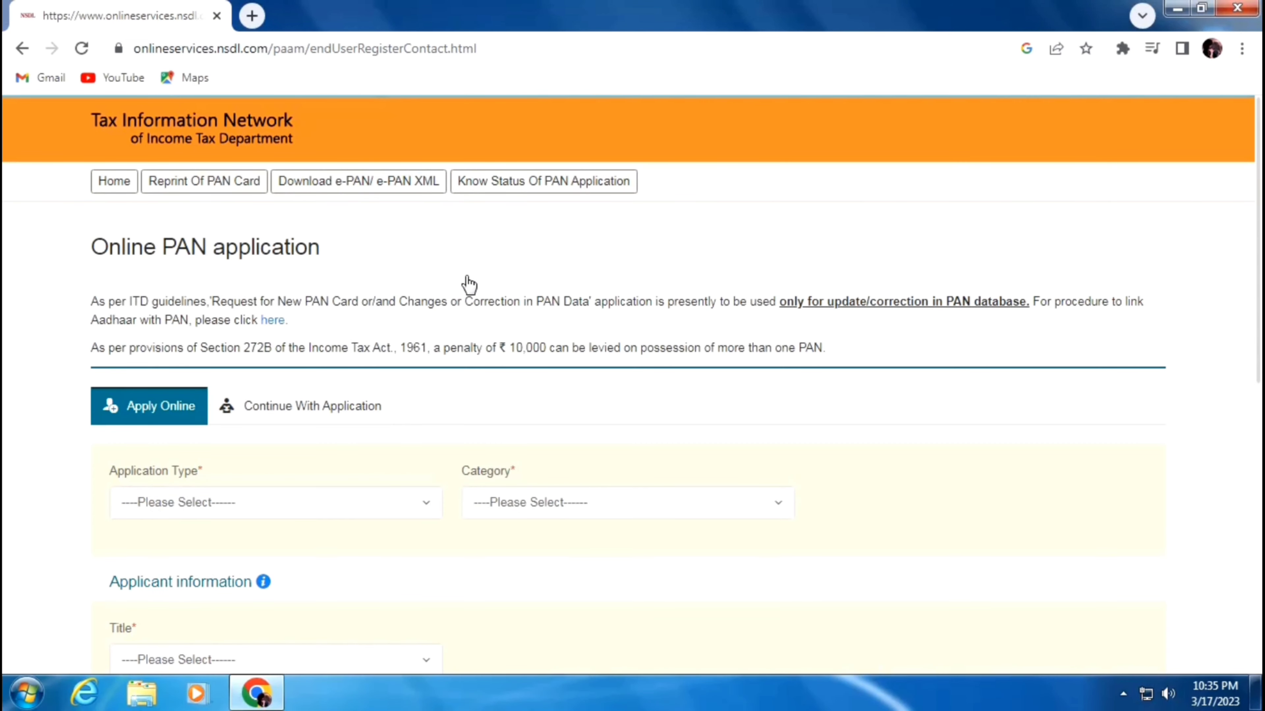
- Choose 'Changes or Correction in existing PAN Data' as application type, category INDIVIDUAL and title Smt
scroll(469, 285, down, 3)
scroll(469, 285, up, 3)
scroll(343, 268, down, 3)
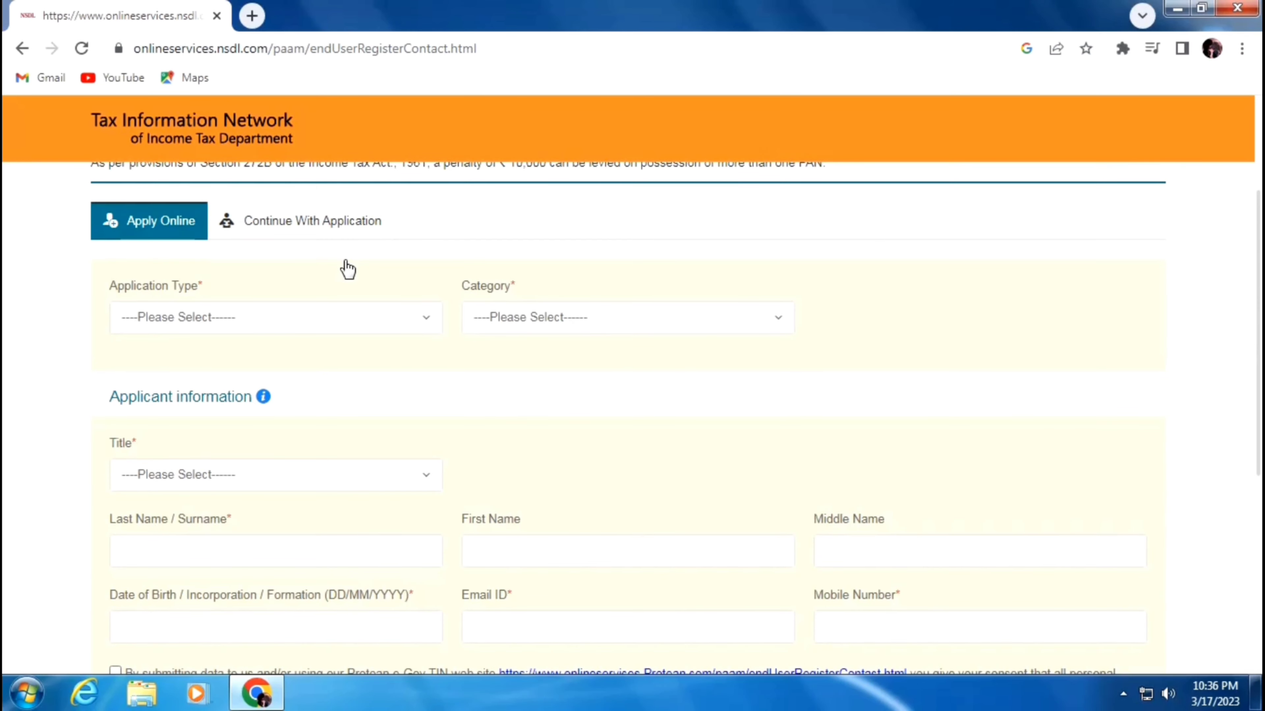
click(210, 318)
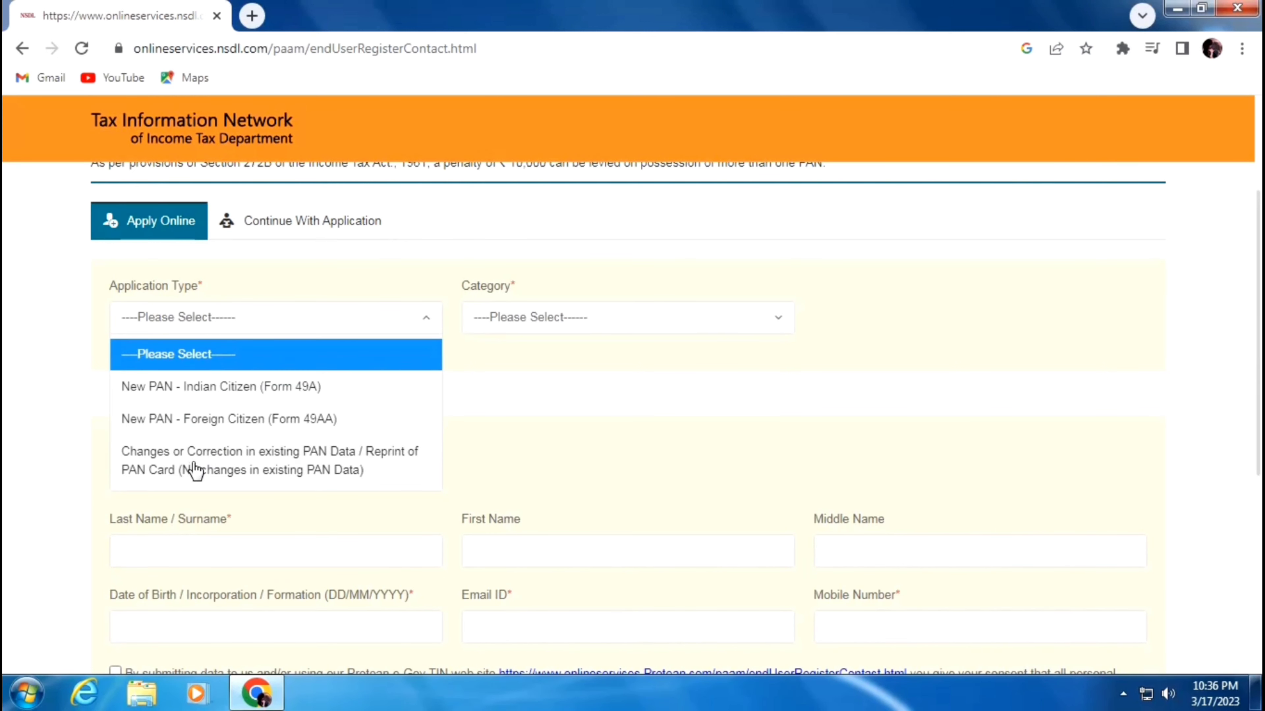
click(259, 468)
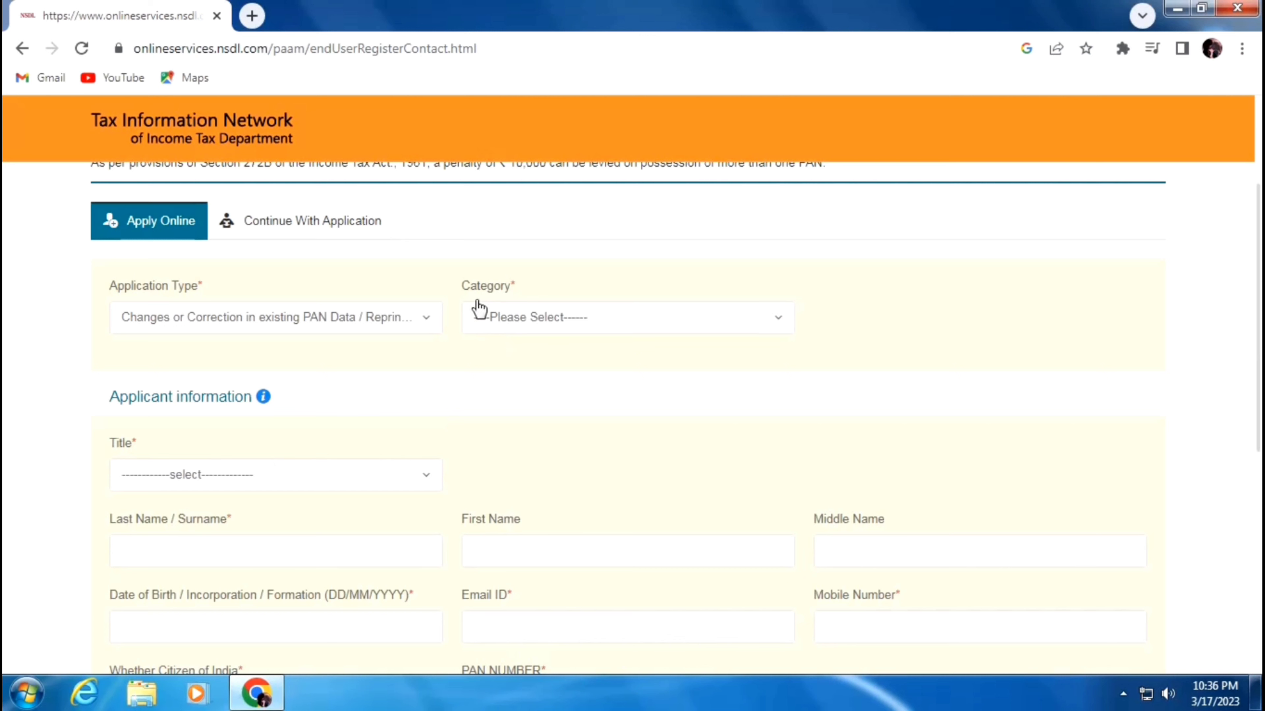
click(534, 328)
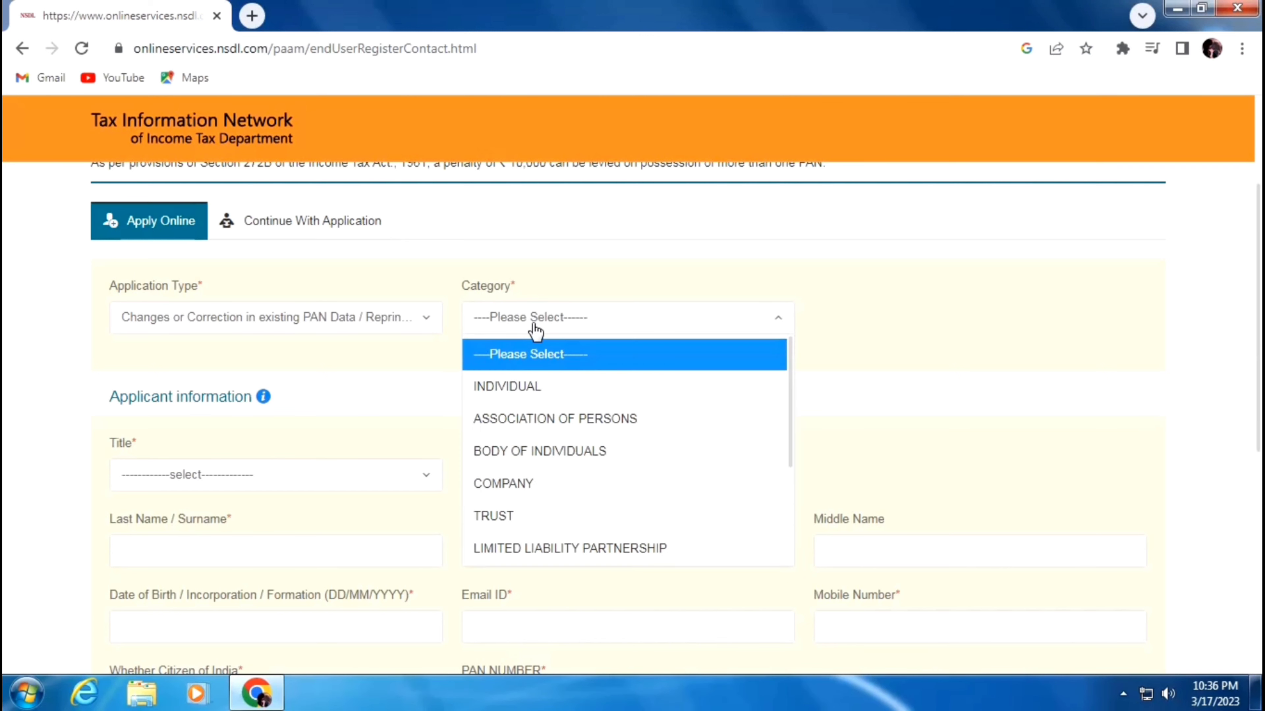
click(522, 390)
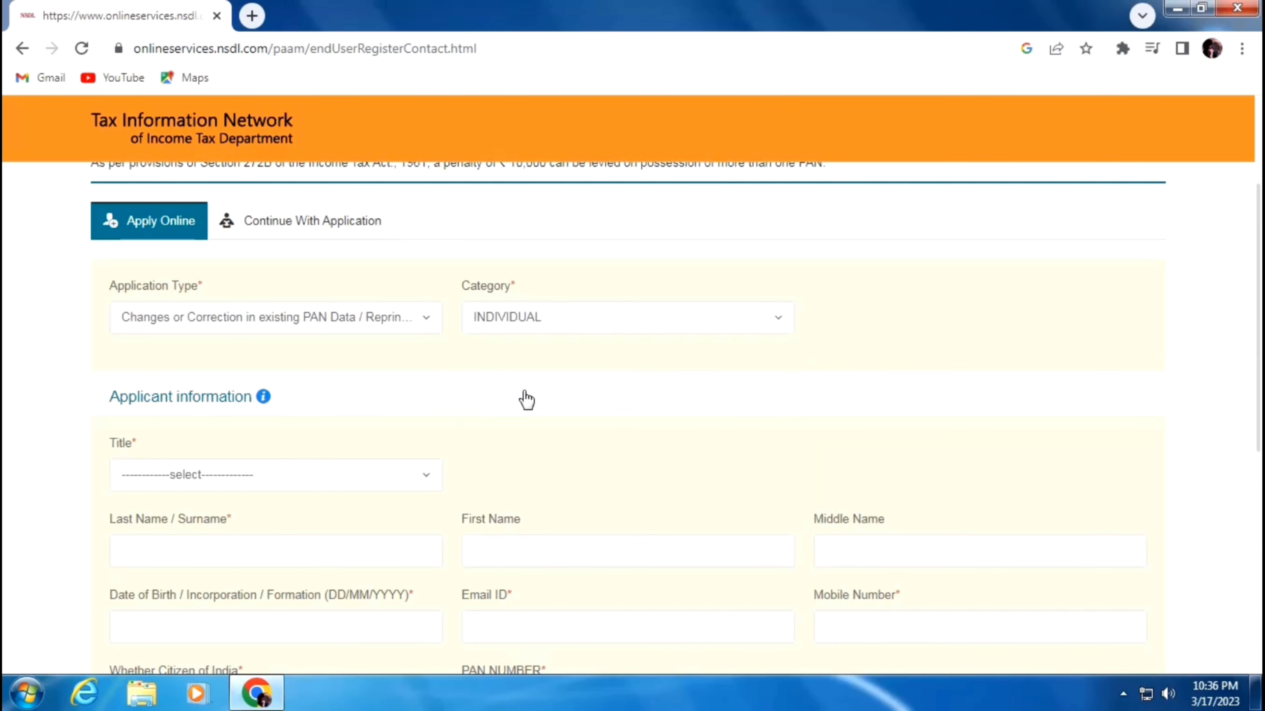
click(211, 481)
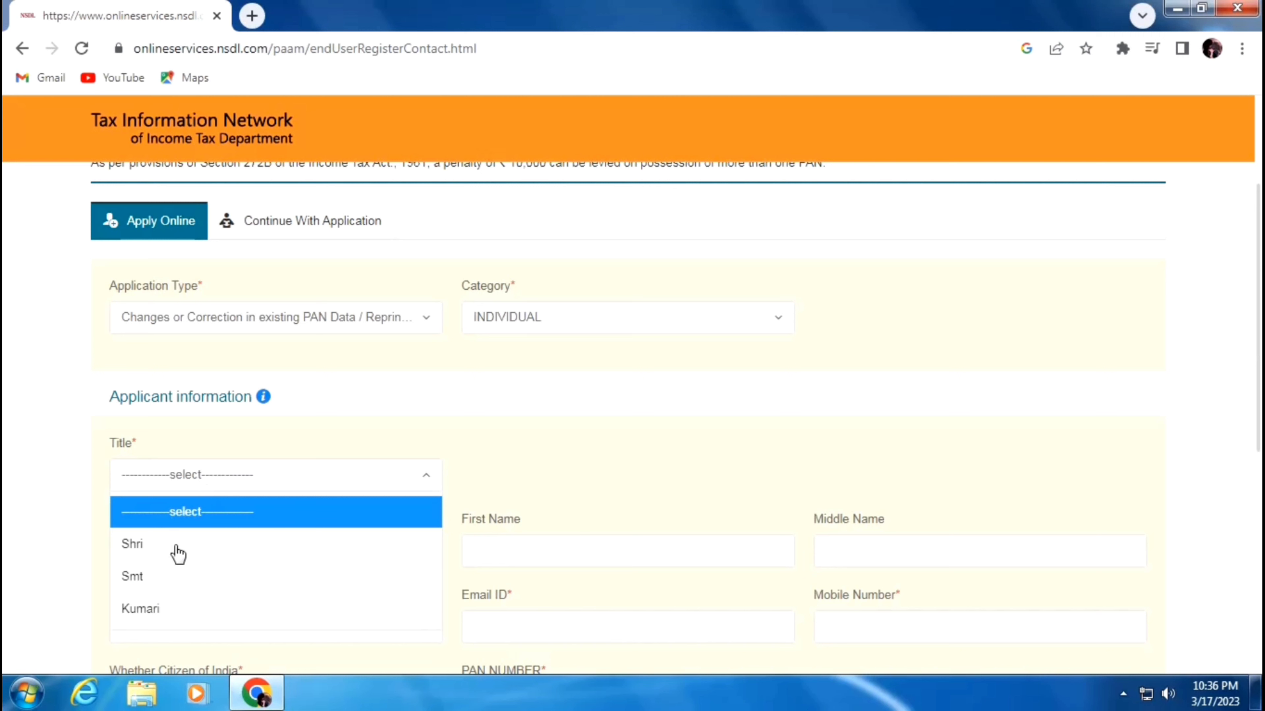
click(185, 578)
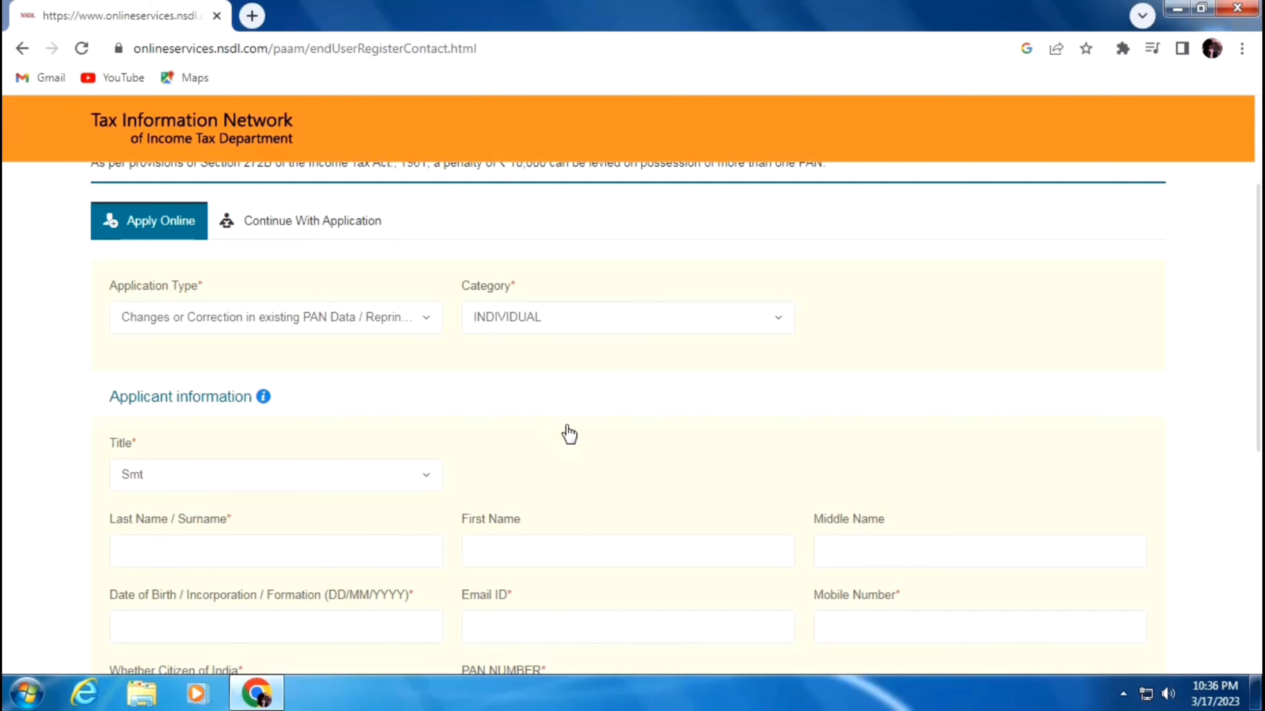
scroll(572, 429, down, 3)
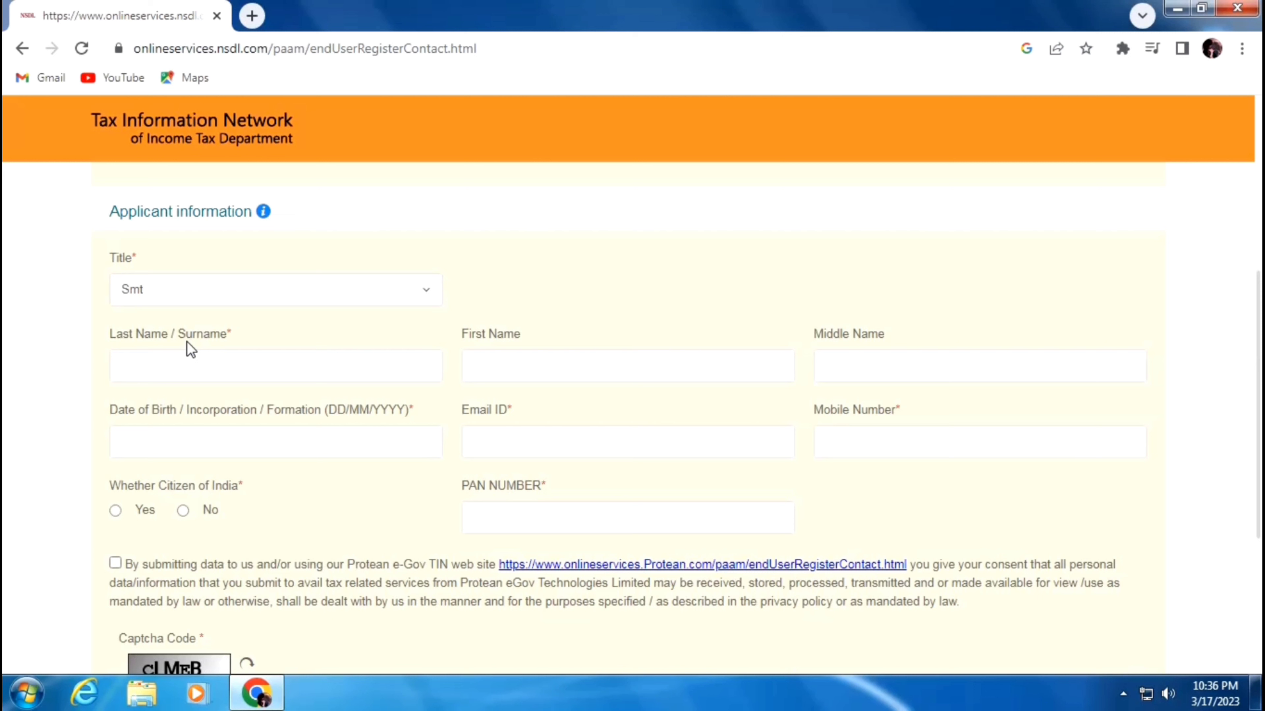
- Fill the applicant's last, first and middle names, answer Yes to Citizen of India, and review the form
click(226, 369)
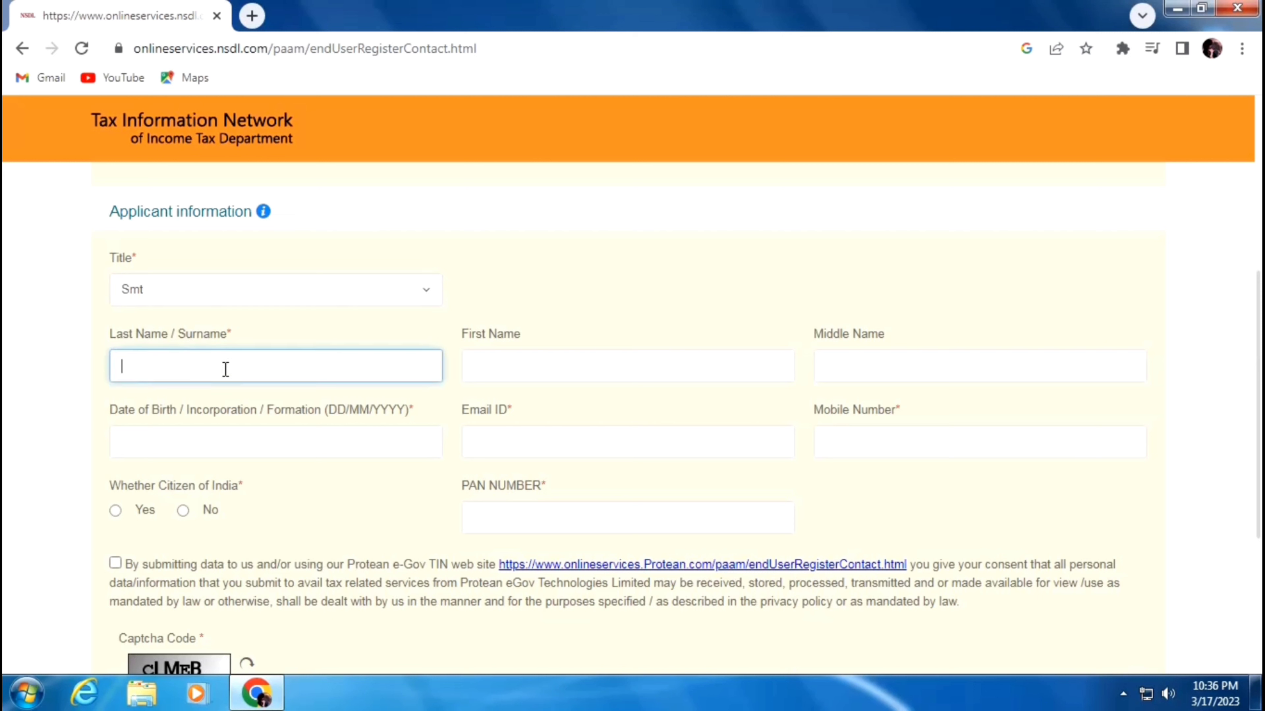
click(579, 365)
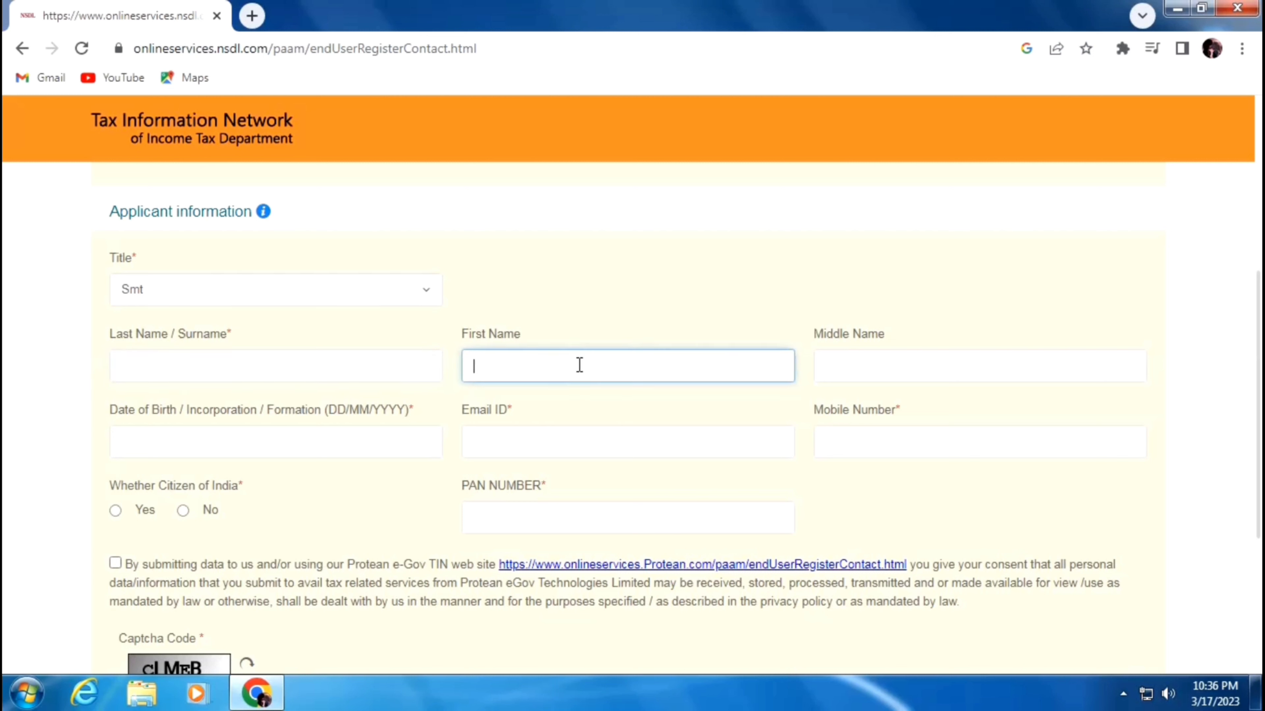
click(915, 371)
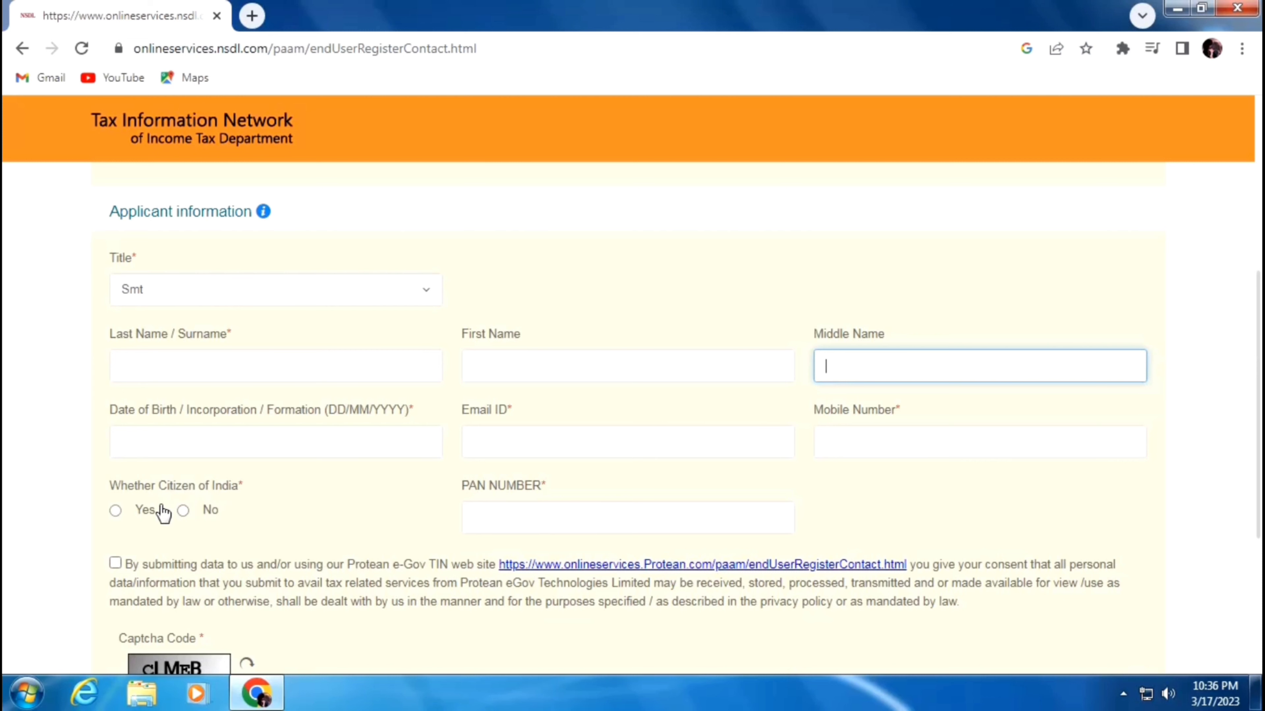
click(115, 511)
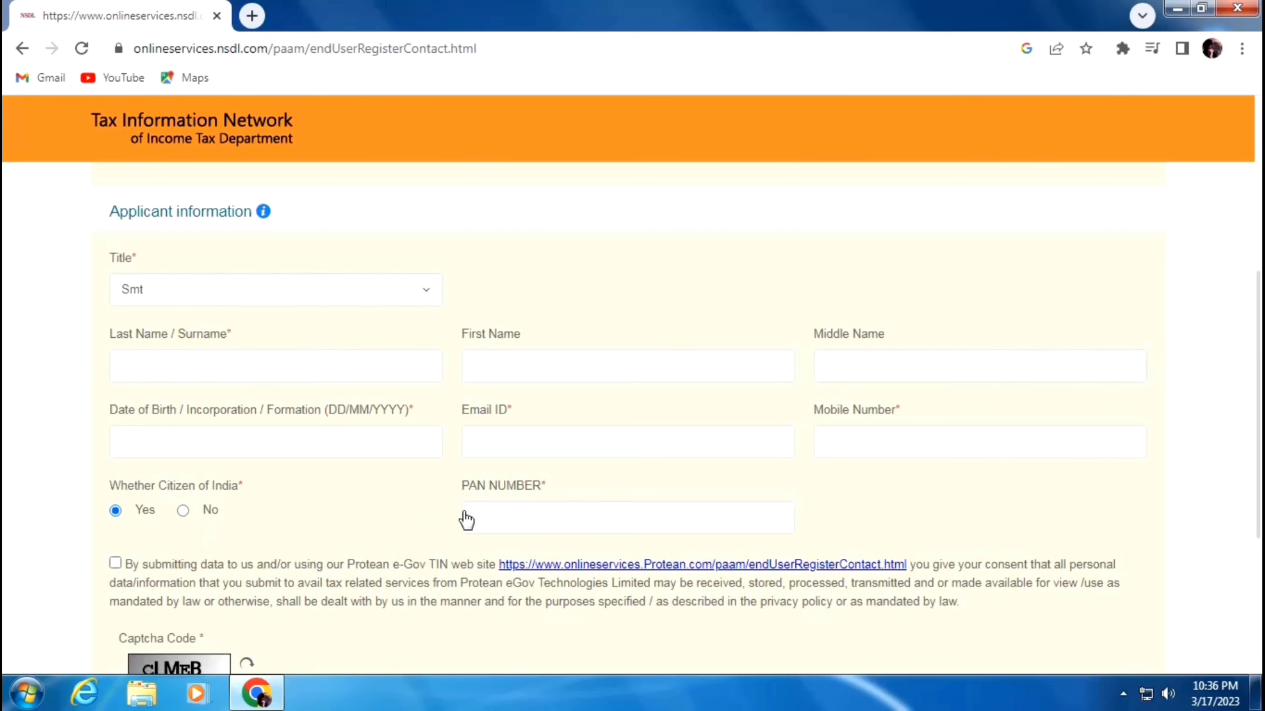
scroll(487, 513, down, 2)
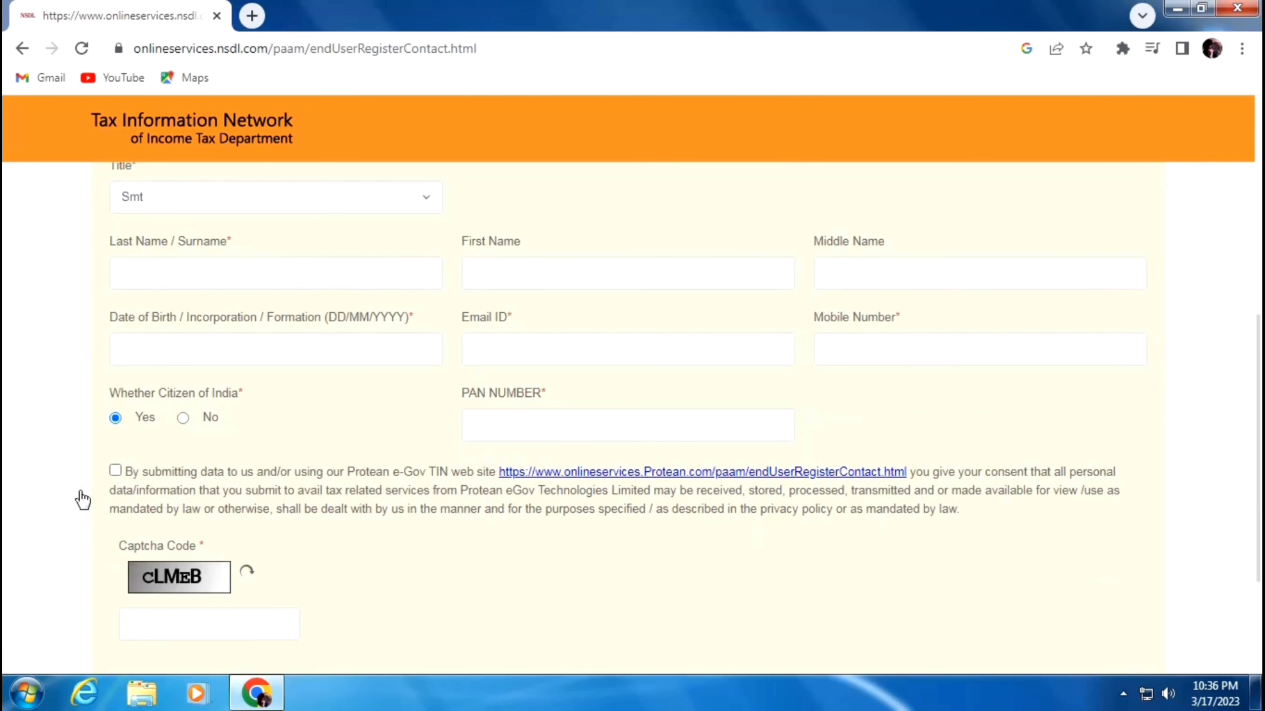
scroll(117, 488, down, 2)
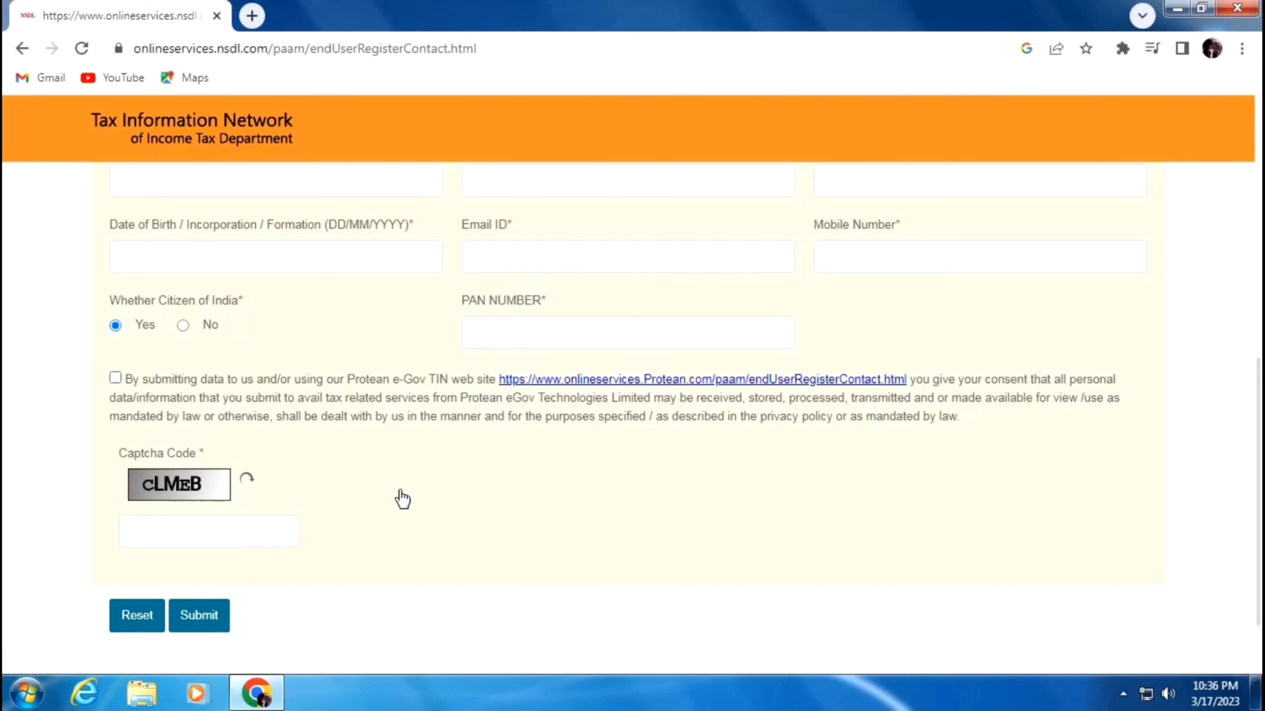
scroll(401, 498, up, 5)
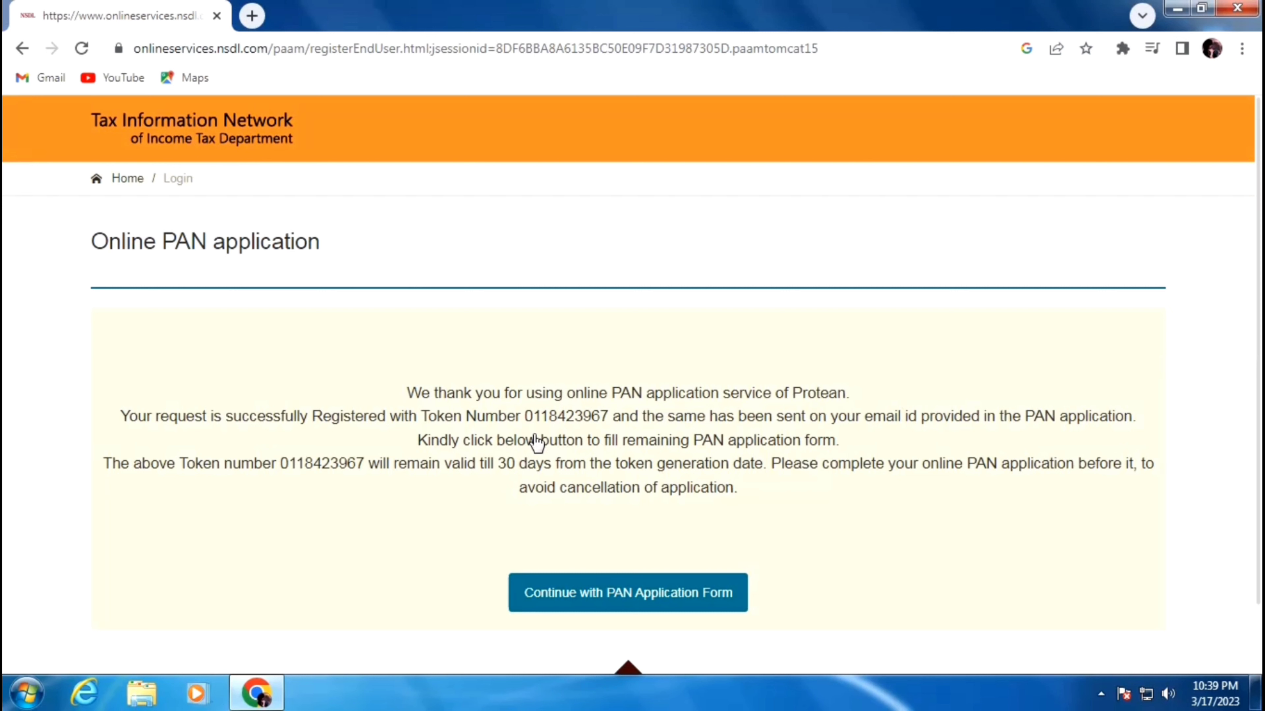
- Note the temporary token number and continue to the full PAN application form
drag(521, 418, 628, 419)
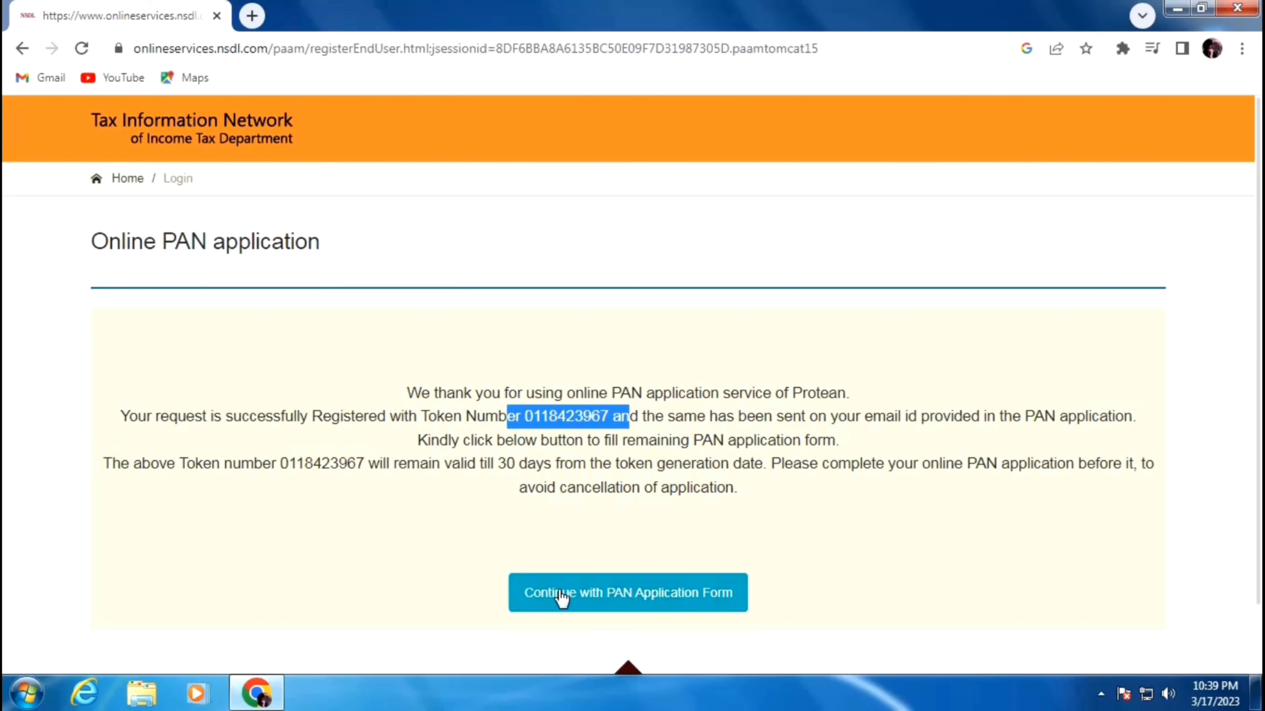
click(636, 593)
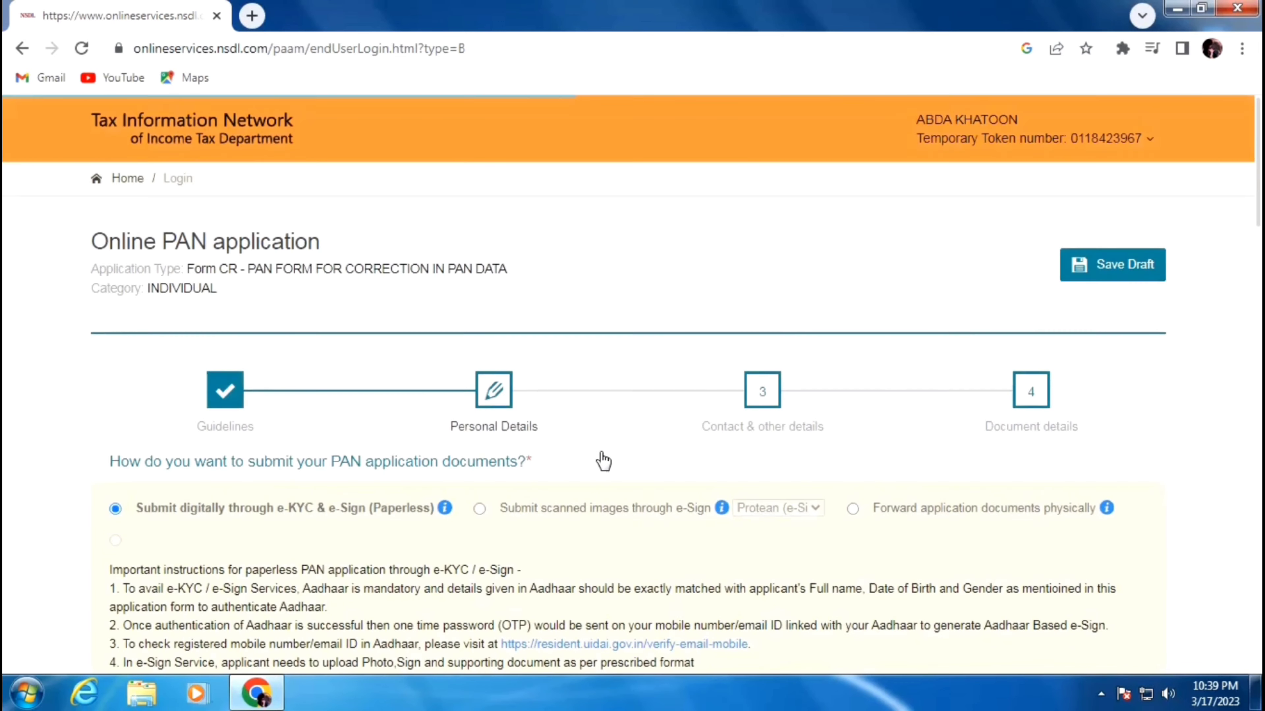
- Choose submitting scanned images through e-Sign and answer No to needing a physical PAN card
scroll(603, 462, down, 1)
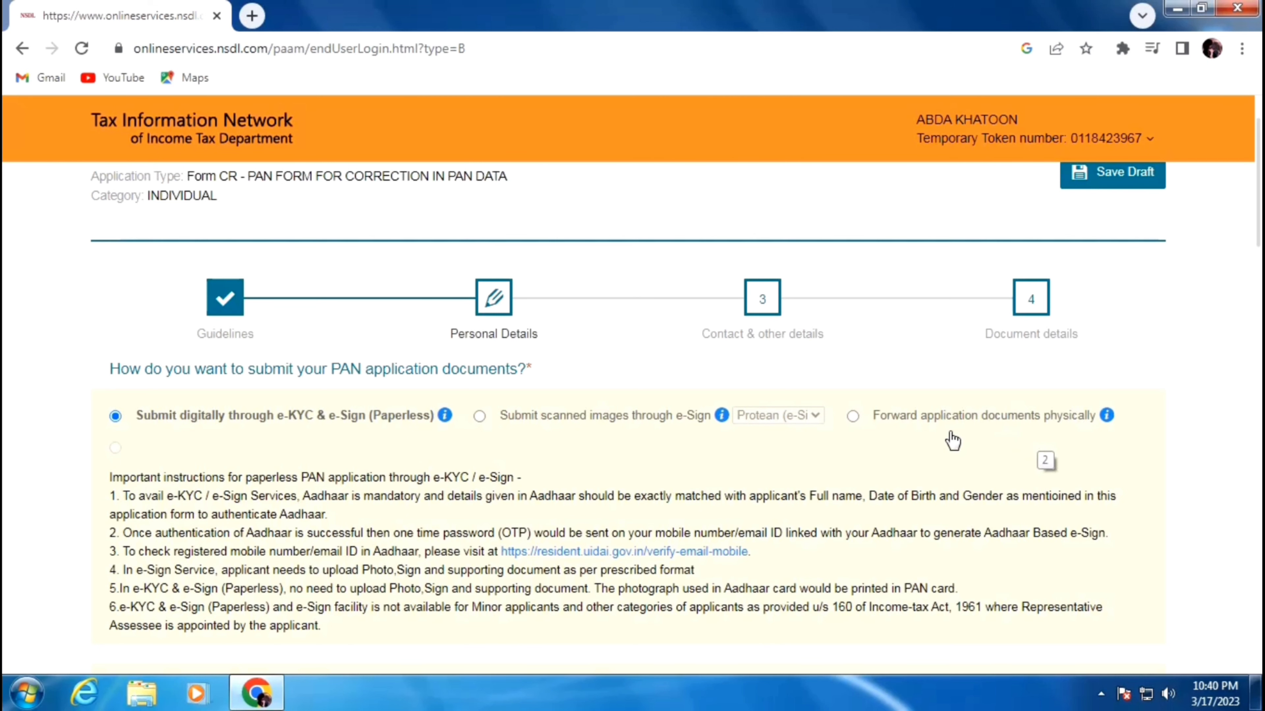
click(478, 417)
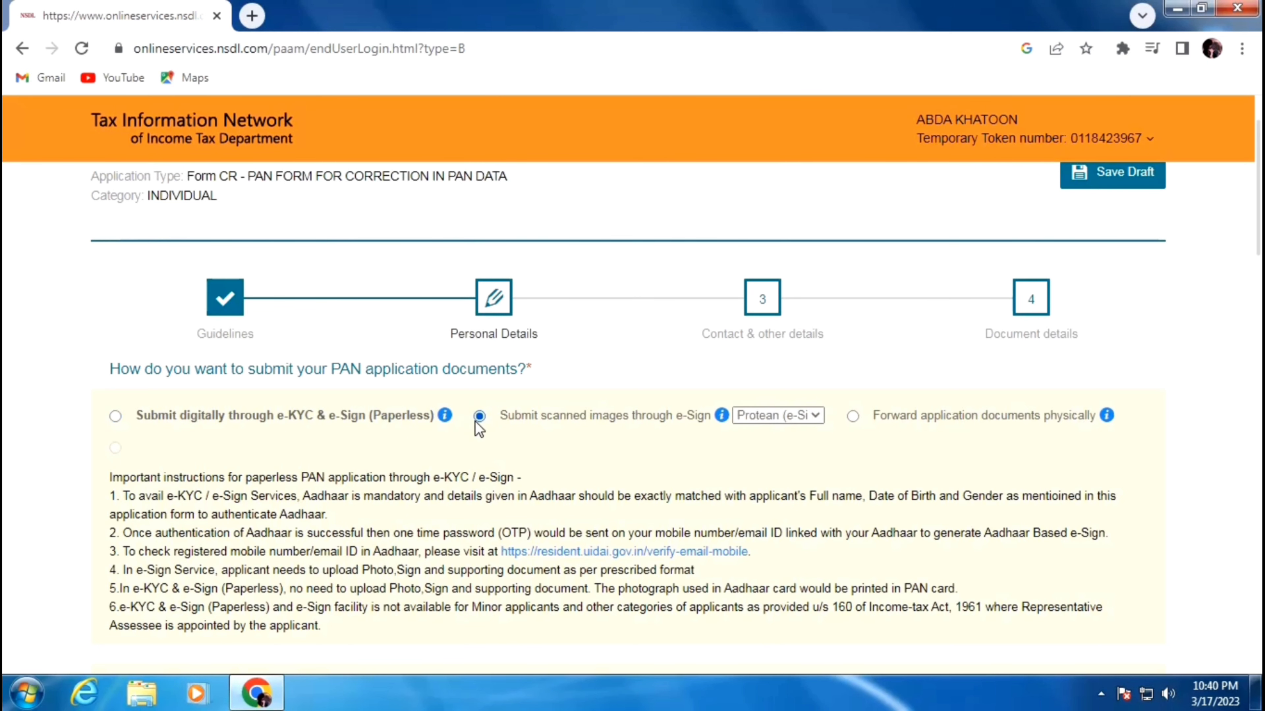
scroll(493, 448, down, 2)
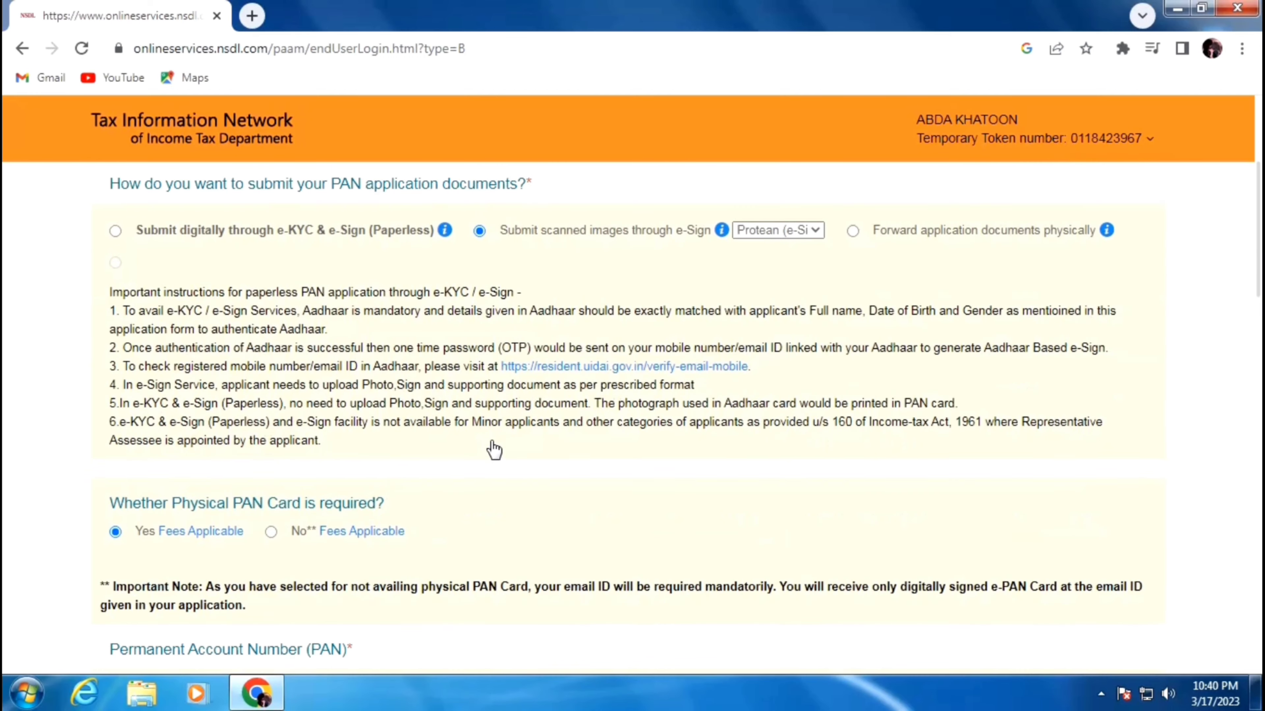
scroll(494, 449, down, 1)
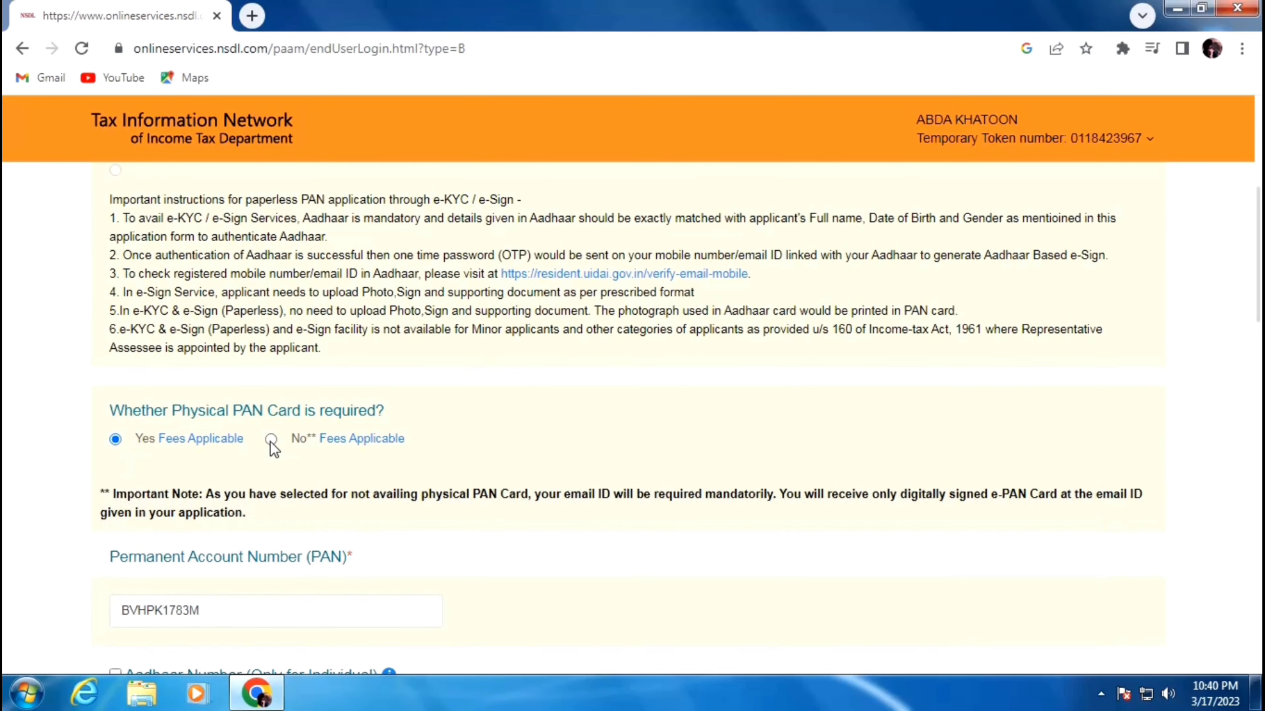
click(272, 440)
- Switch the physical PAN card option back to required
click(119, 442)
scroll(578, 423, down, 3)
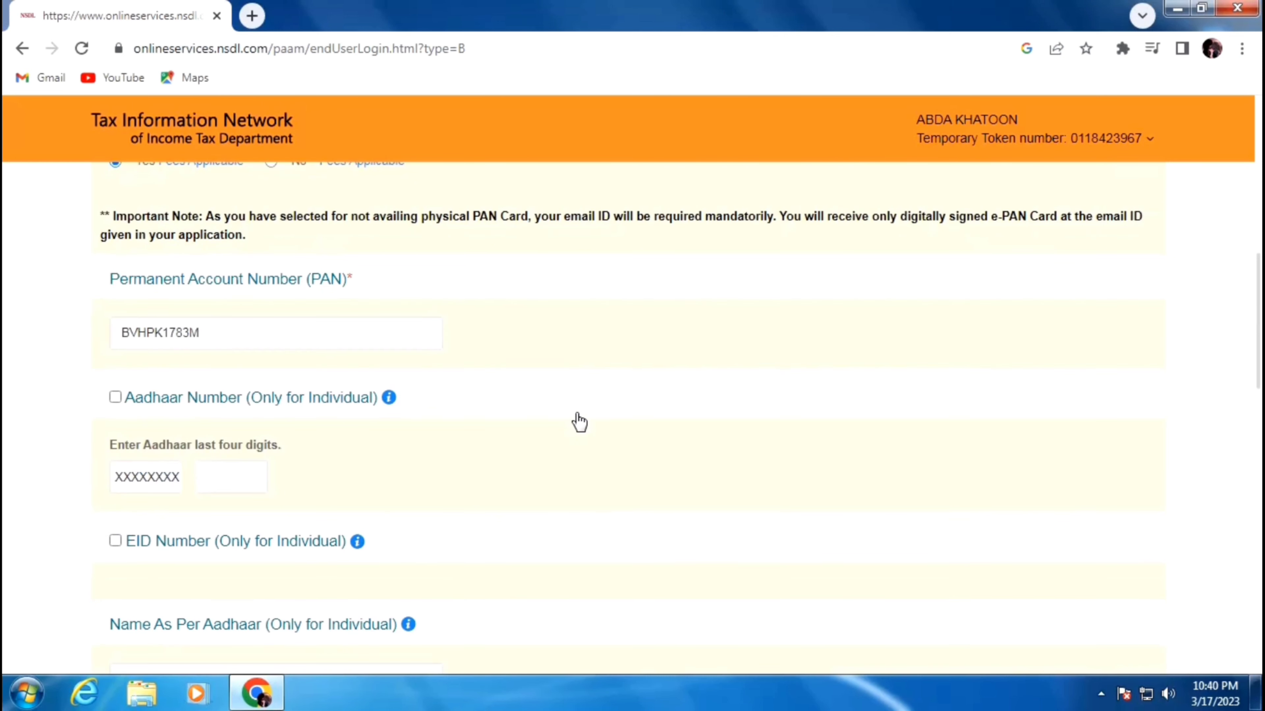
scroll(457, 424, down, 2)
scroll(199, 329, up, 1)
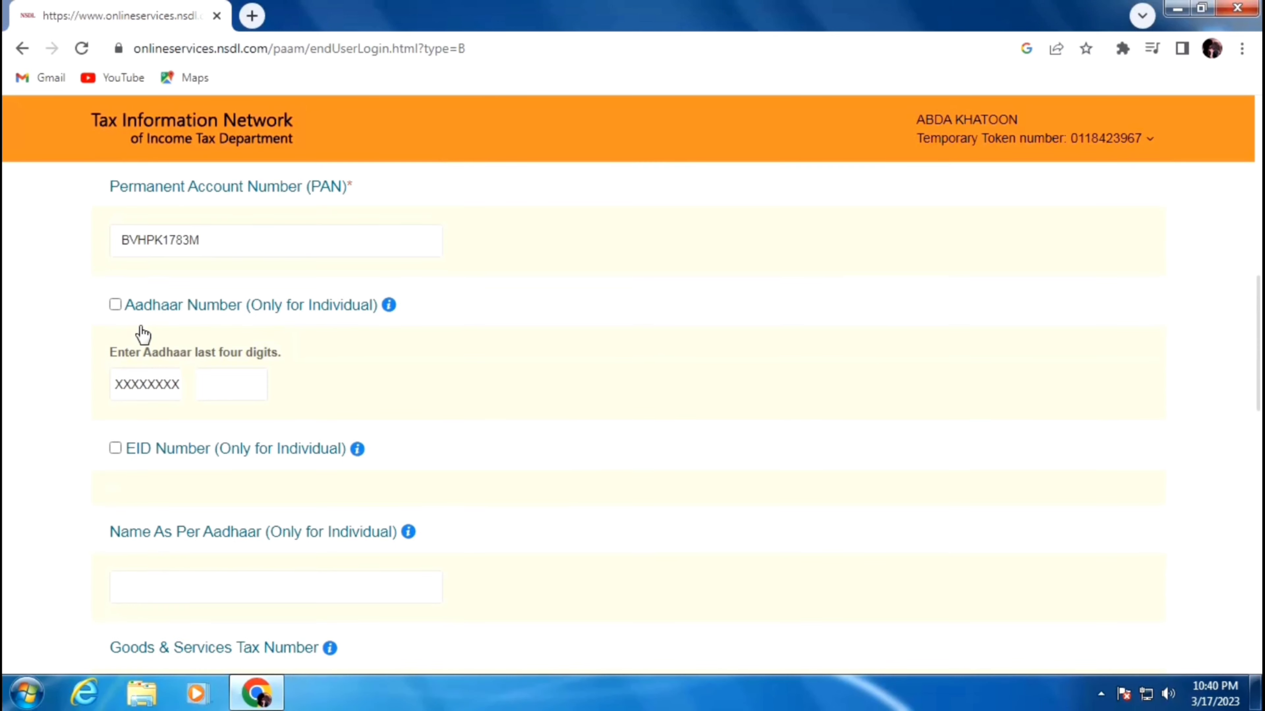
- Enter the Aadhaar last four digits, tick EID Number, and fill in the name as per Aadhaar
click(226, 379)
click(116, 449)
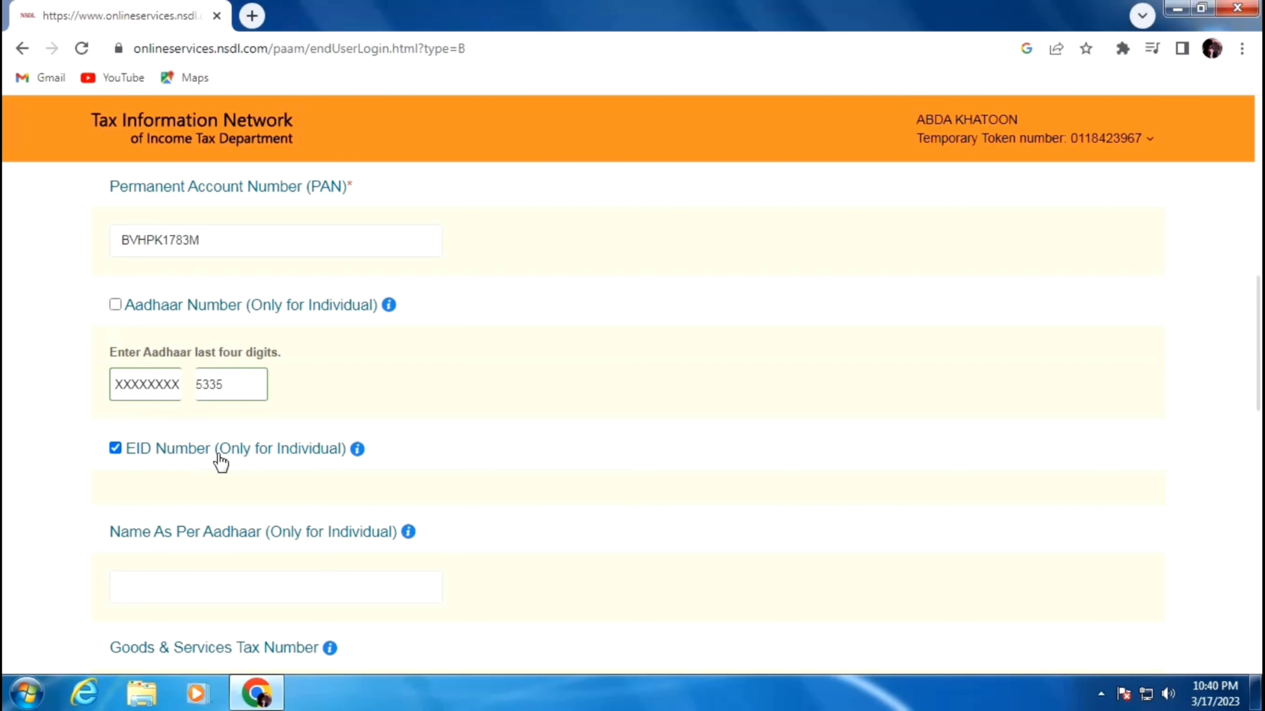
scroll(219, 462, down, 1)
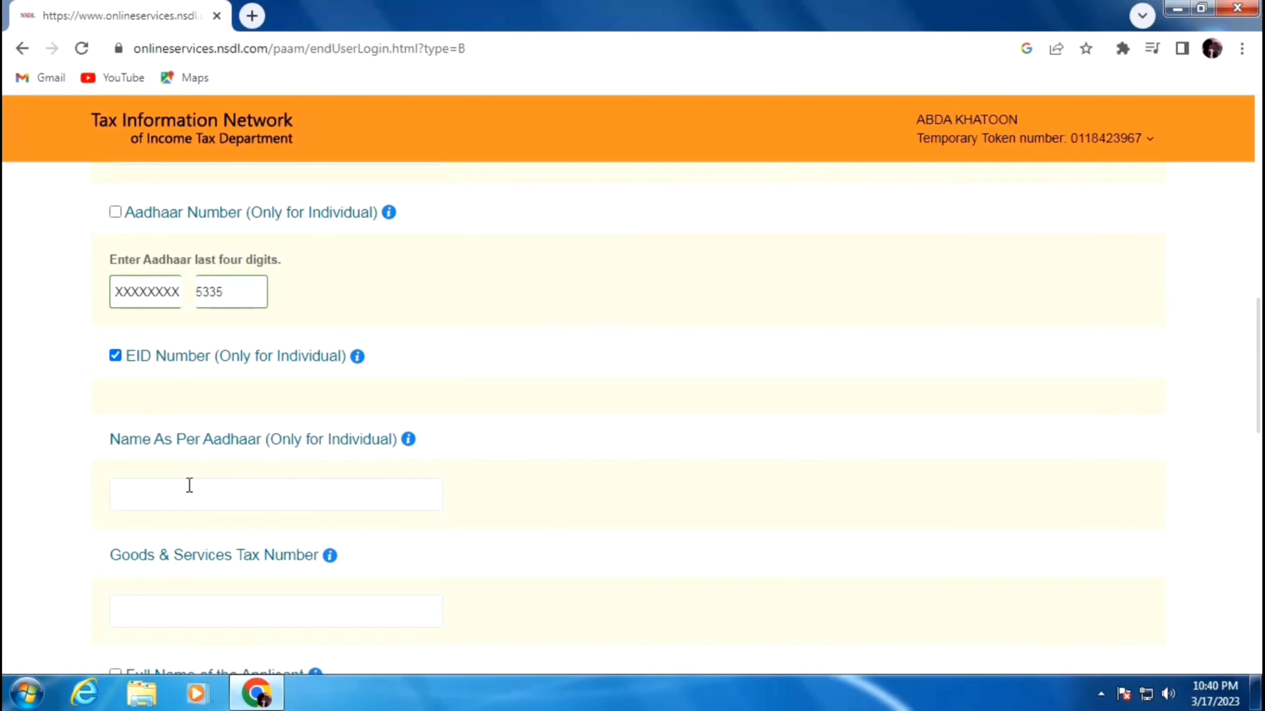
click(188, 496)
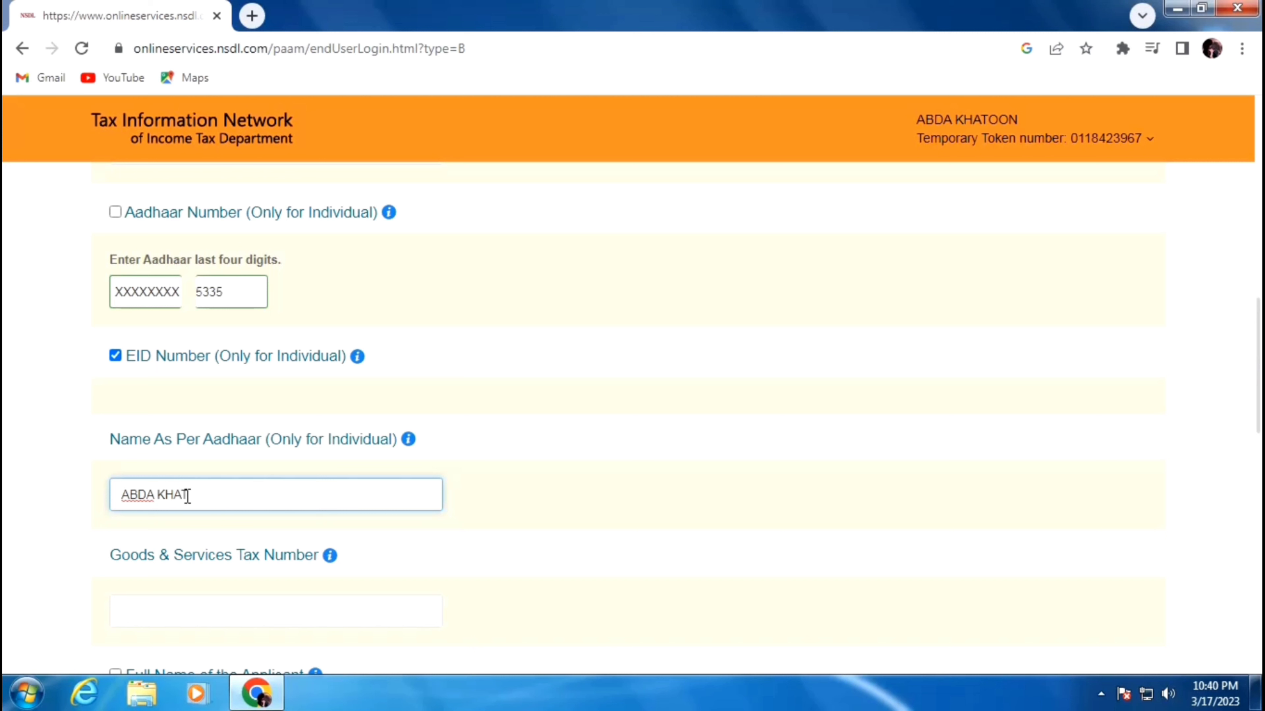
text(N)
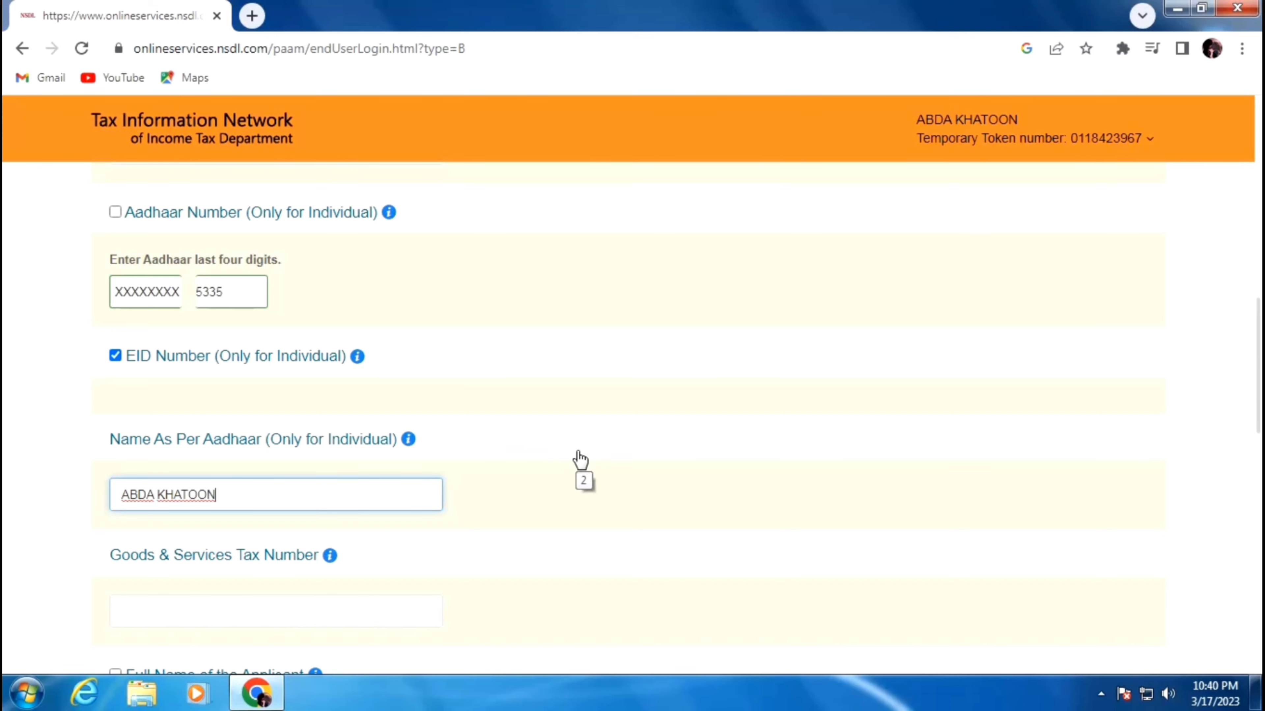
scroll(580, 460, down, 5)
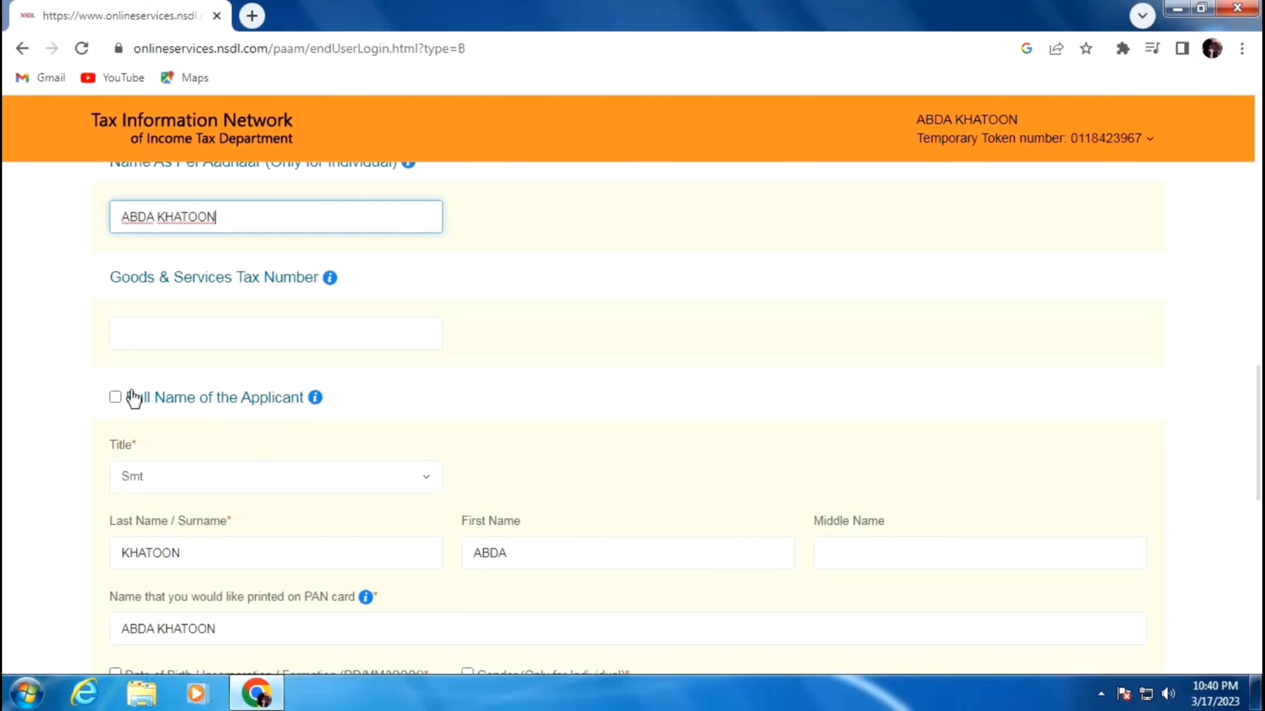
- Mark full name, date of birth and gender for correction, with gender set to Female
click(118, 398)
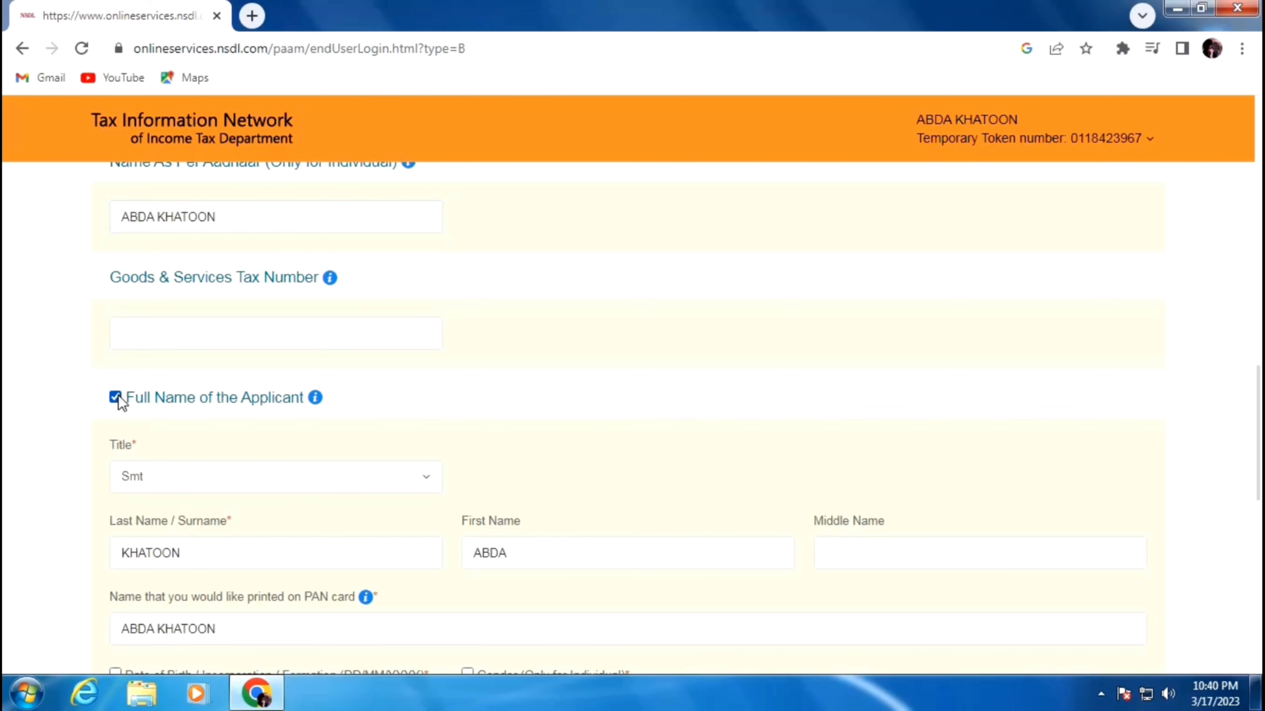
scroll(333, 433, down, 4)
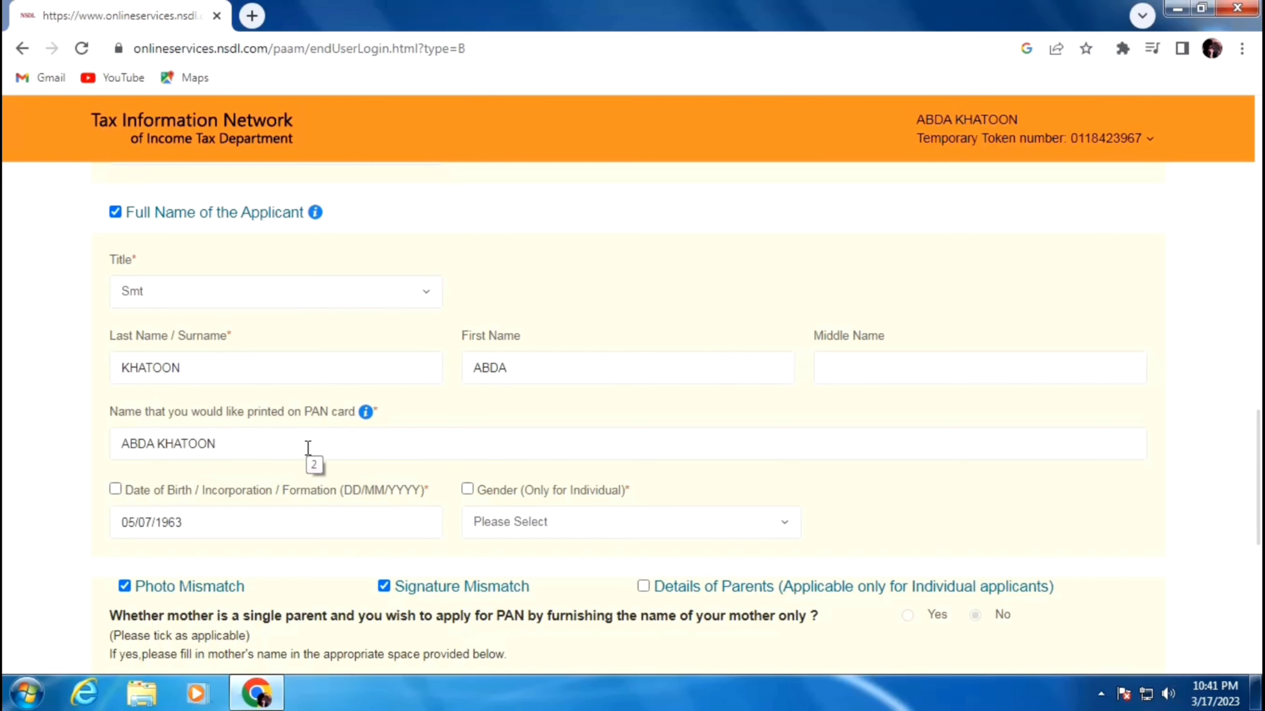
scroll(299, 436, down, 2)
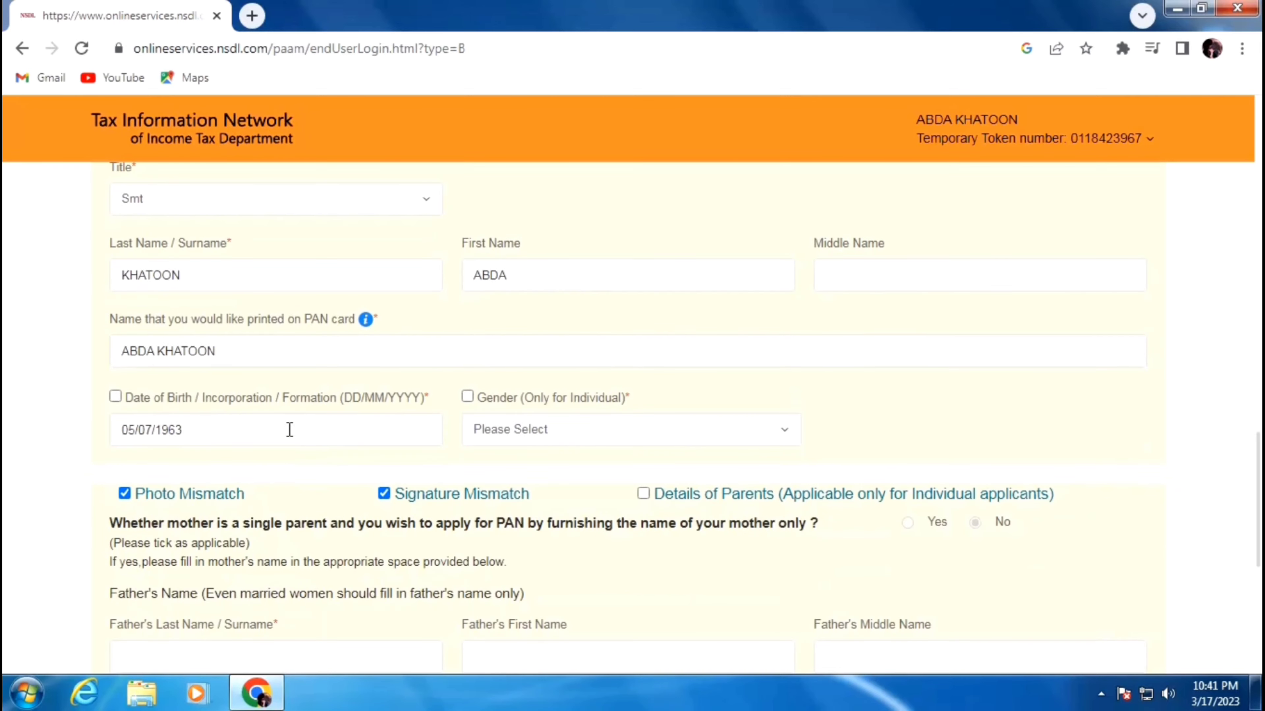
click(119, 397)
click(467, 397)
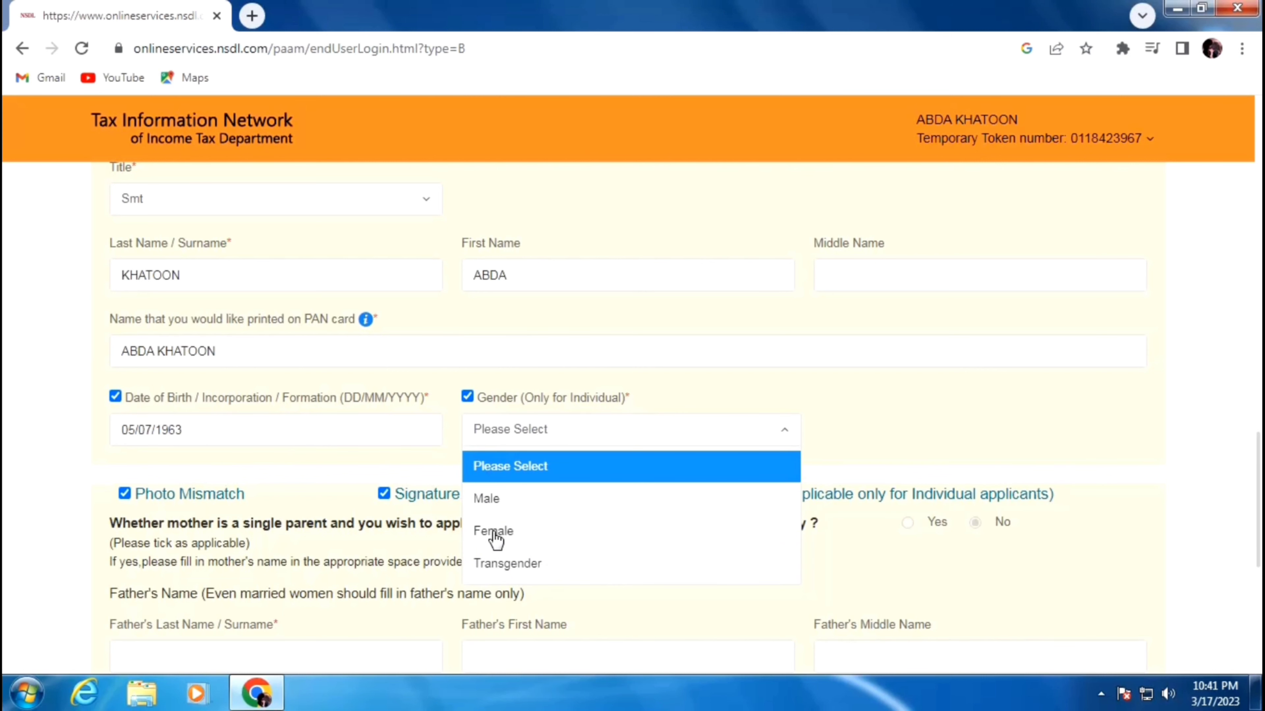
click(495, 539)
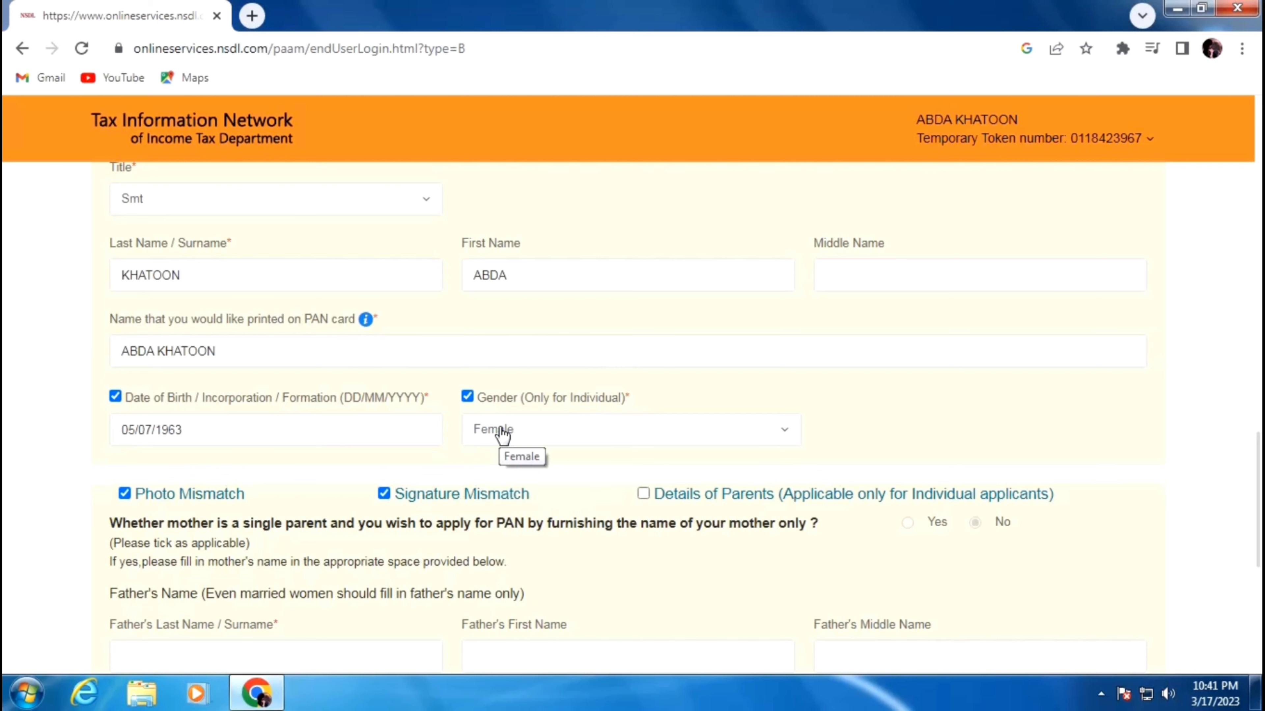
scroll(502, 435, down, 5)
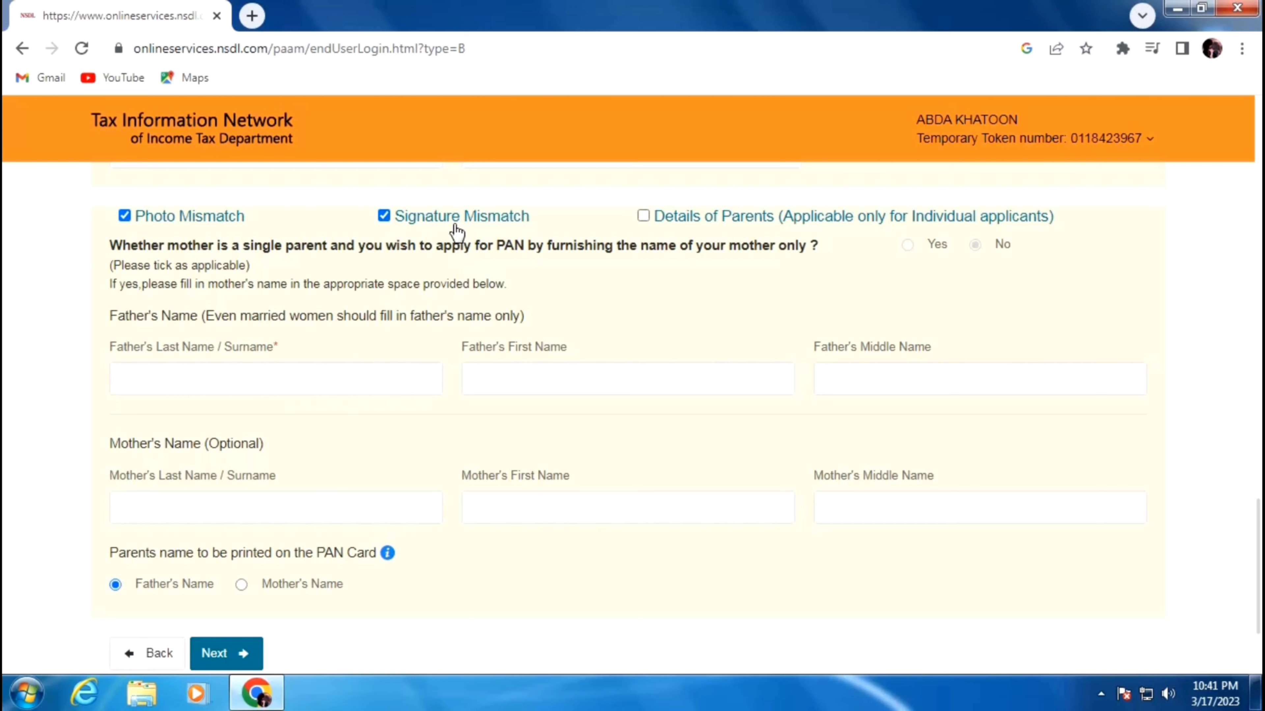
- Enter the father's last and first names, keep father's name for printing, and go to Contact details
click(266, 375)
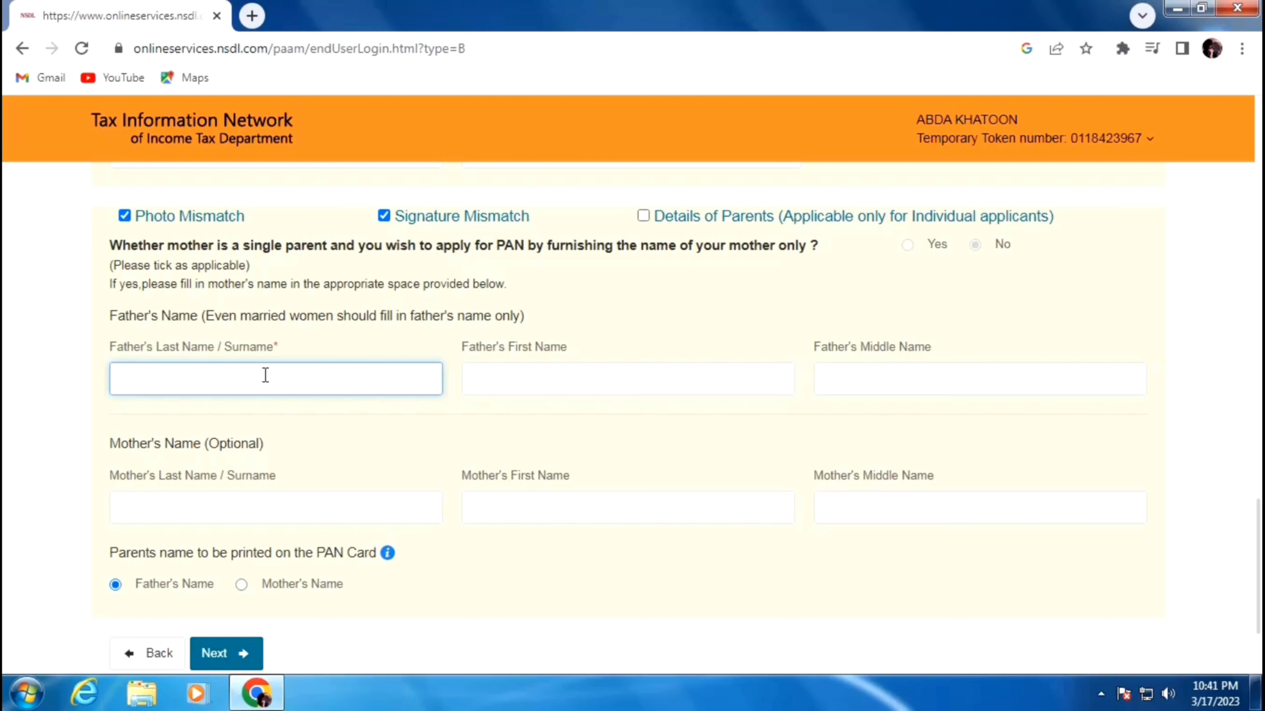
key(Tab)
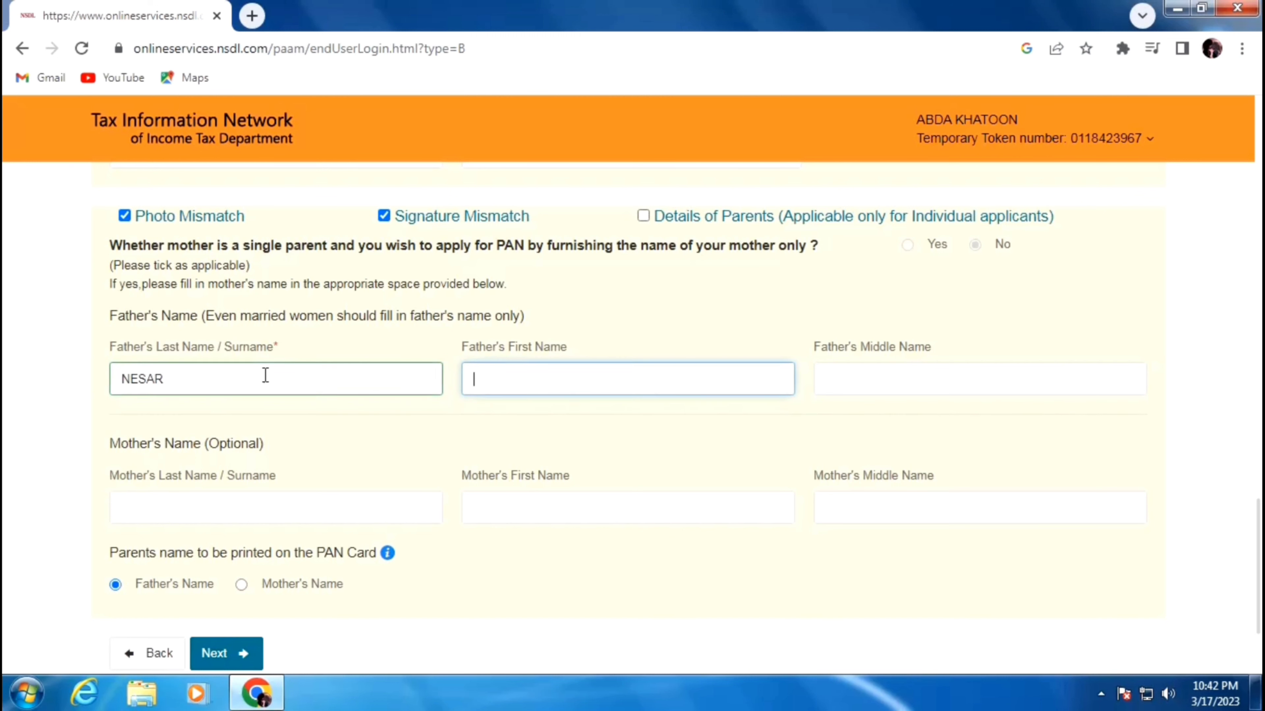
scroll(266, 376, down, 2)
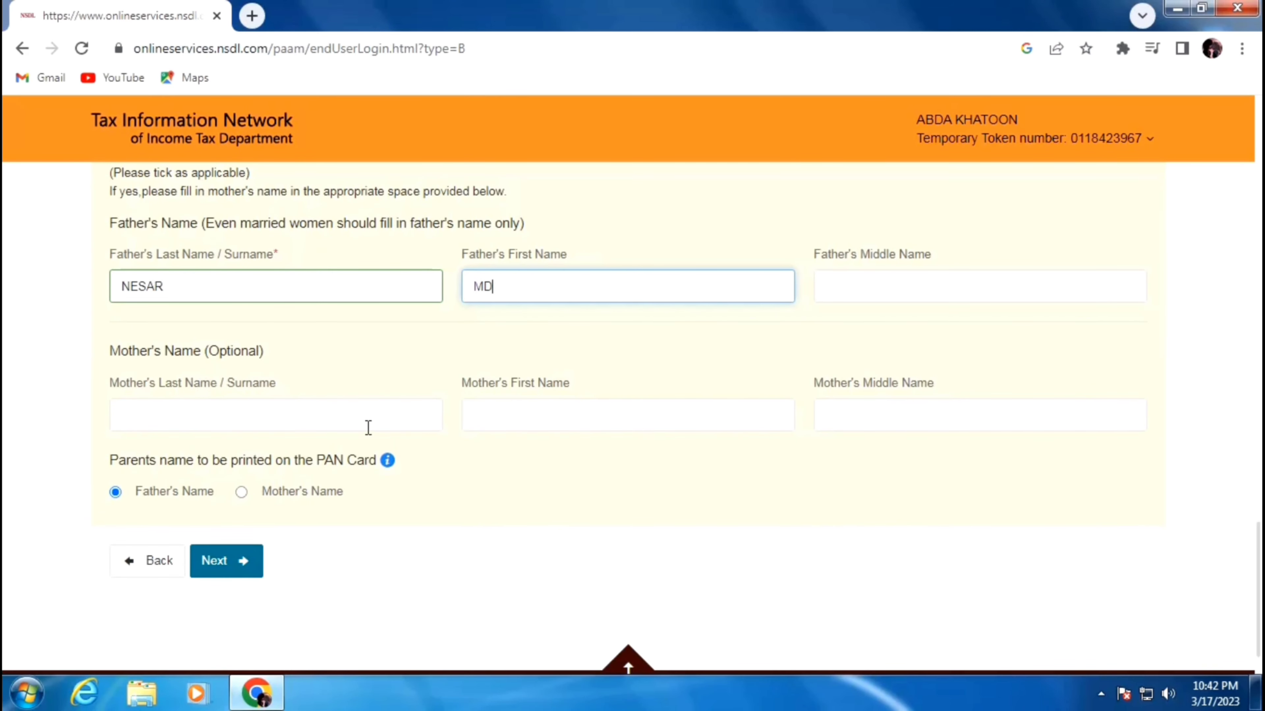
click(241, 493)
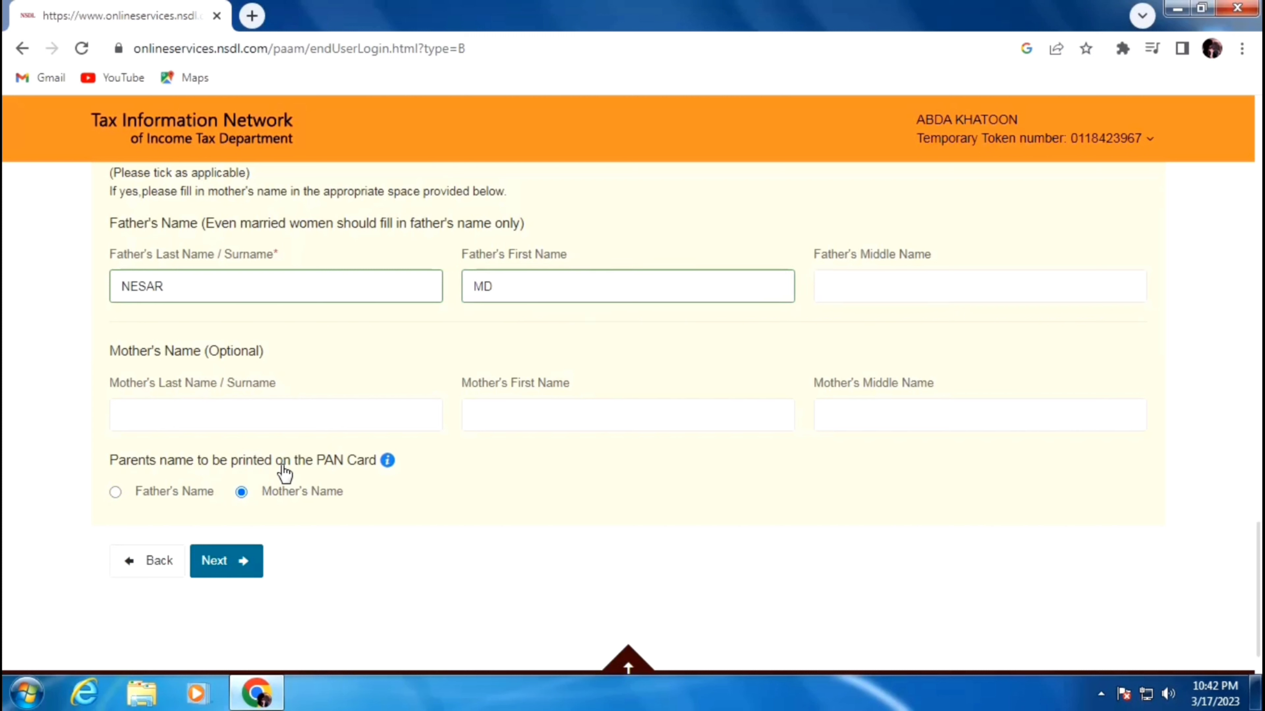
click(116, 492)
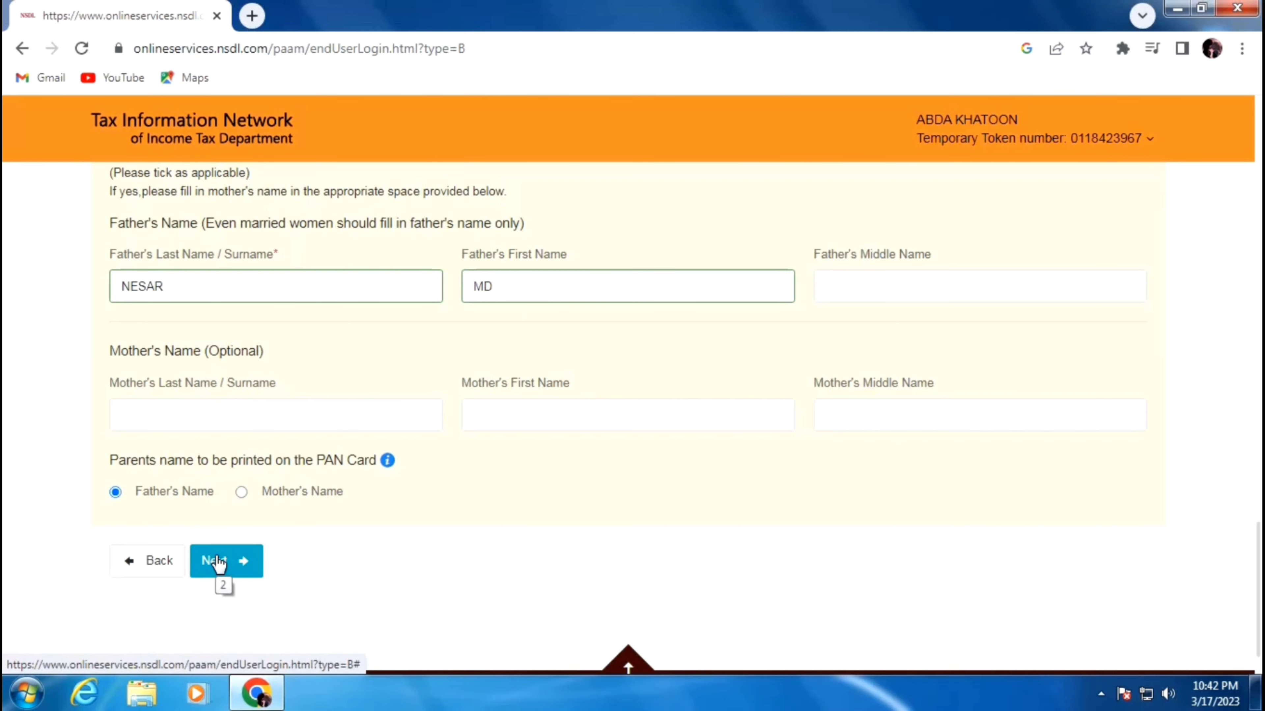
click(218, 562)
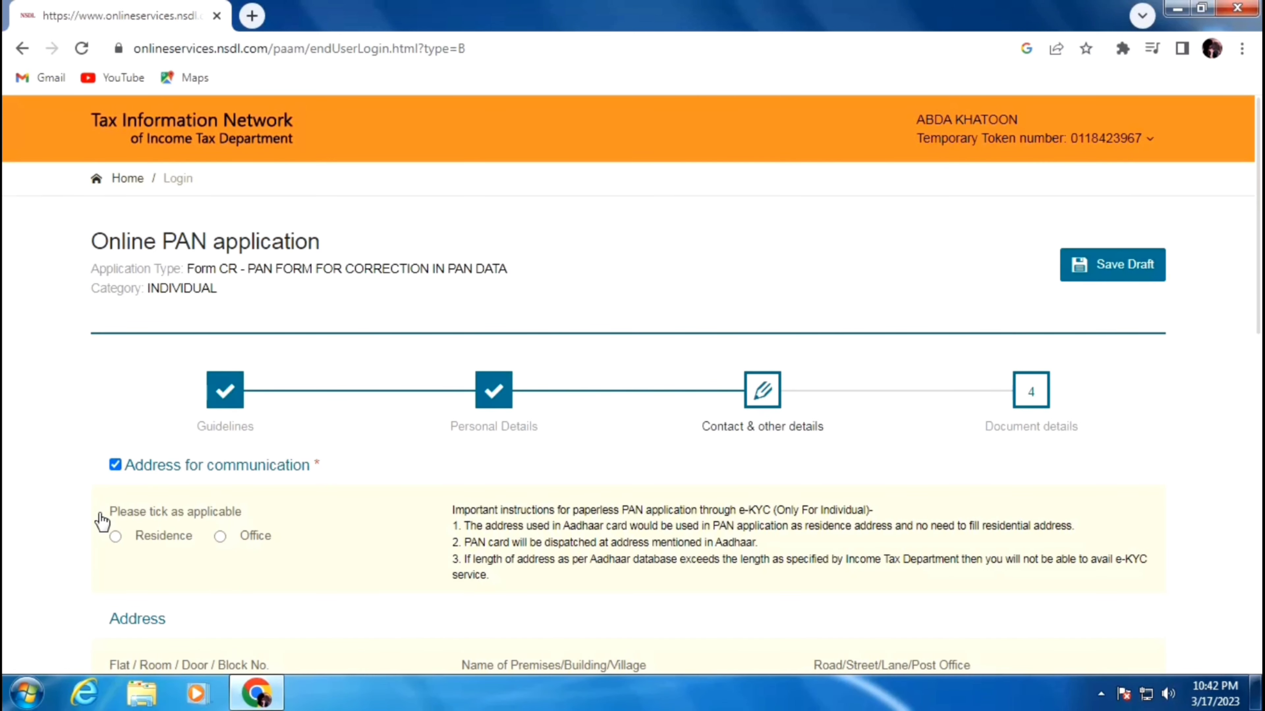
- Set Residence as the communication address and begin entering the flat/block address field
click(116, 536)
scroll(344, 470, down, 3)
scroll(345, 469, down, 5)
scroll(344, 468, up, 2)
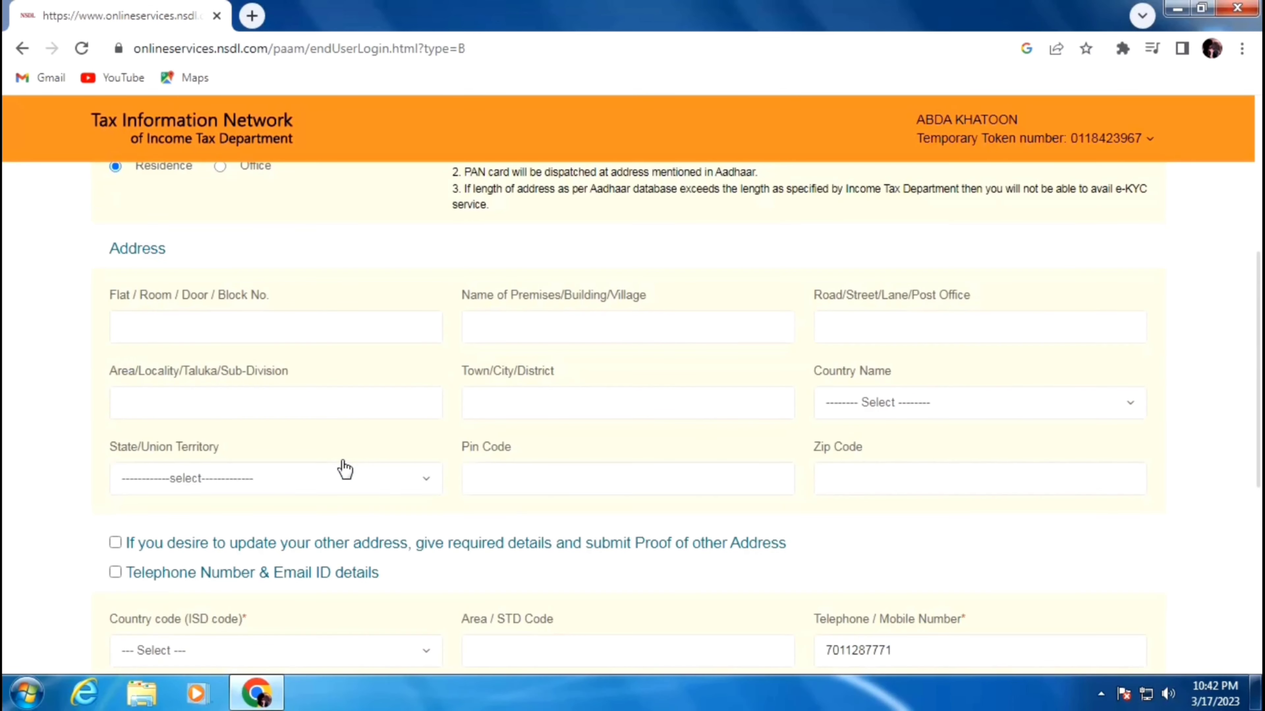
click(207, 331)
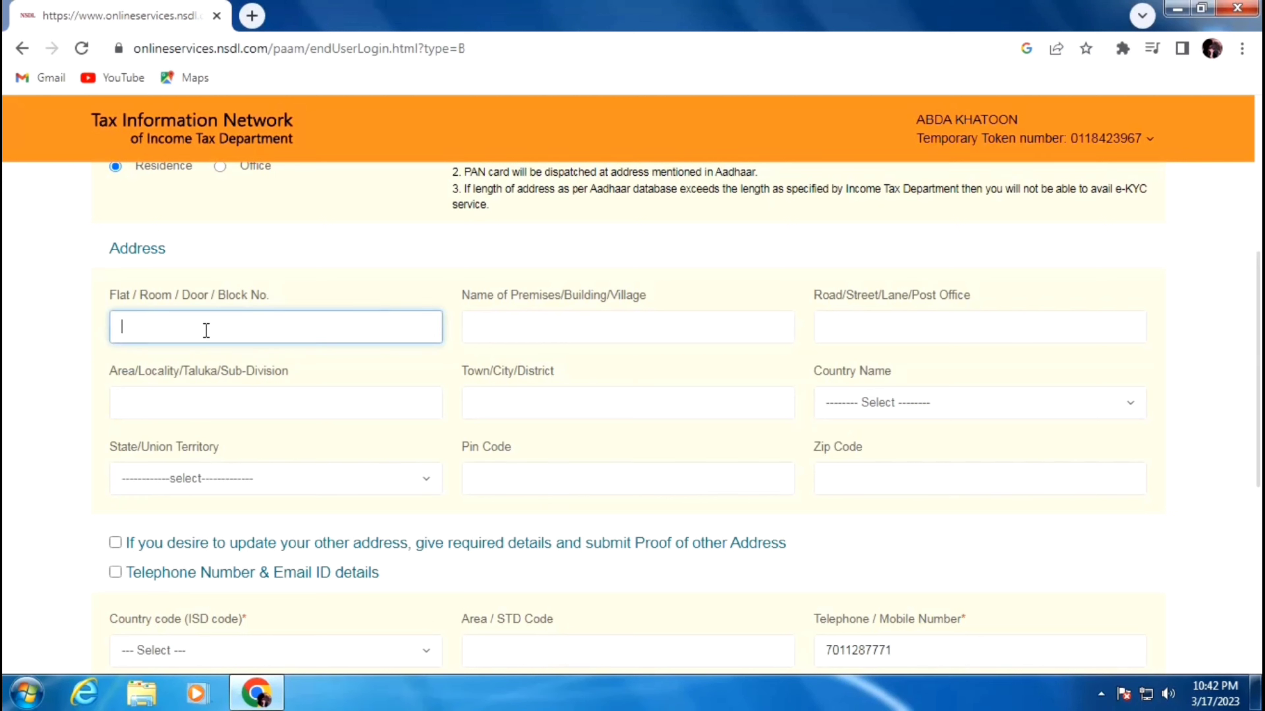
text(WARD NO)
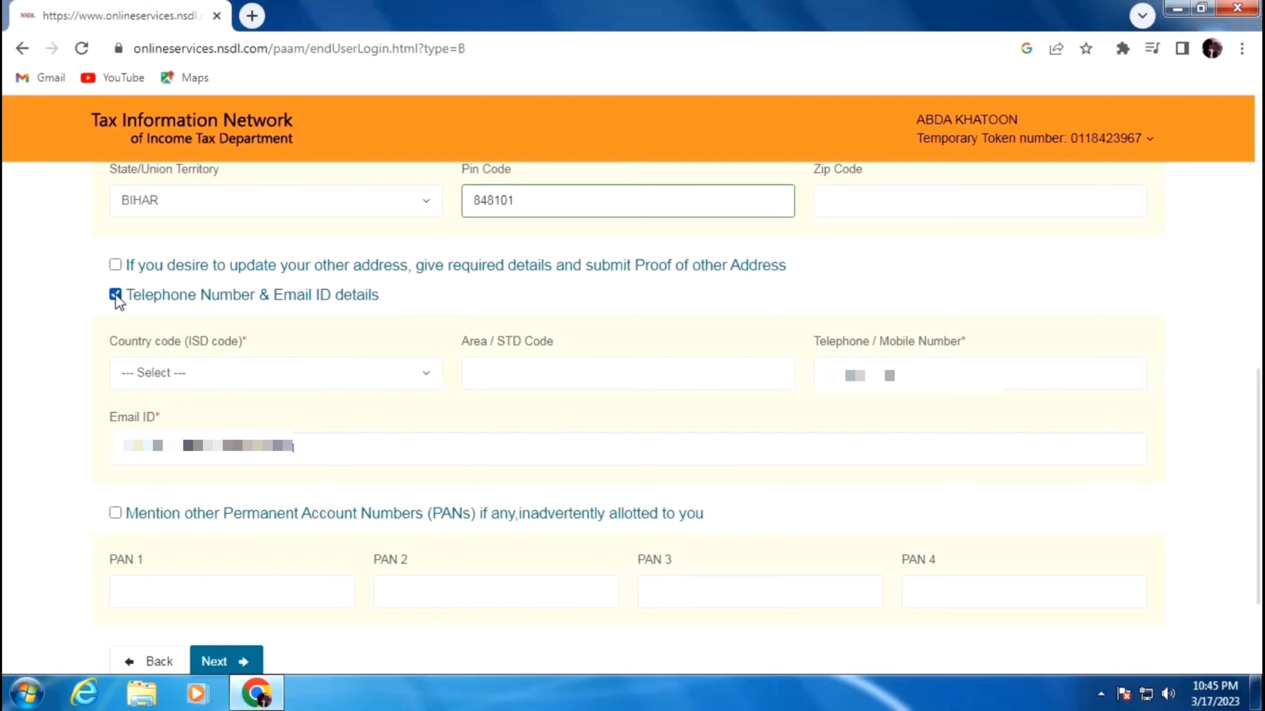
- Untick telephone and email details, set country code INDIA (91), enter the STD code, and continue
click(115, 295)
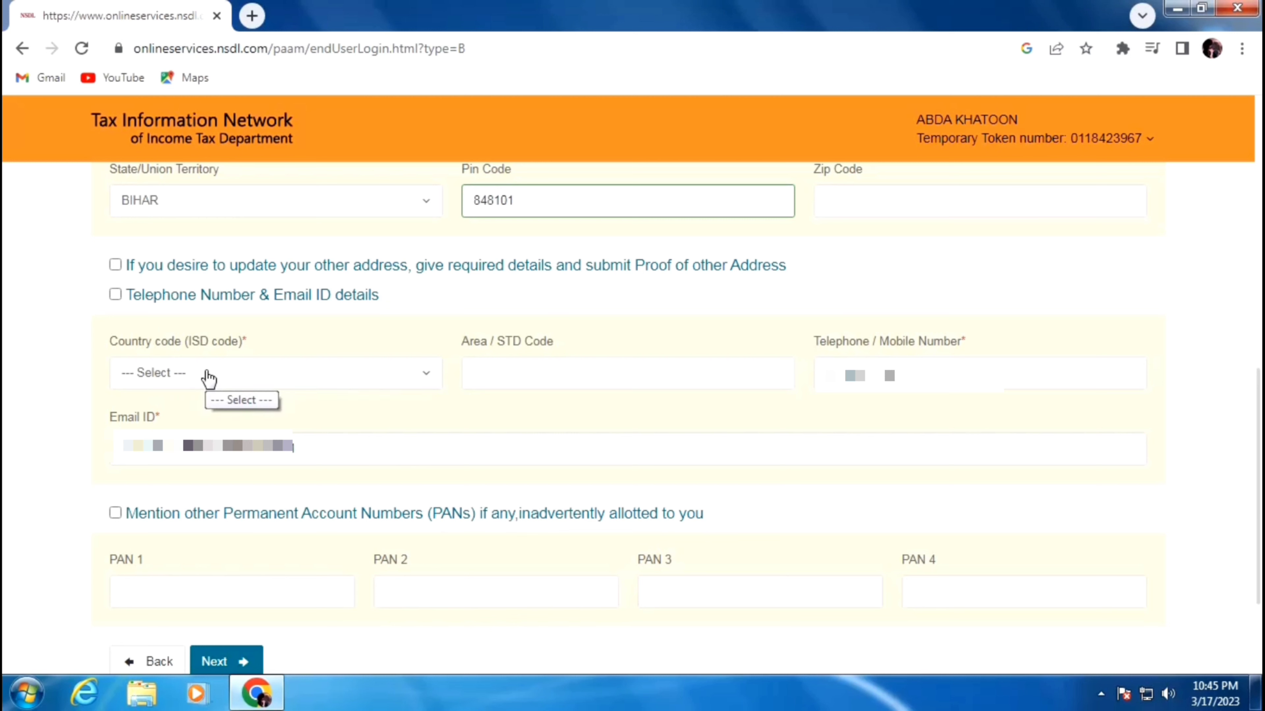
click(181, 377)
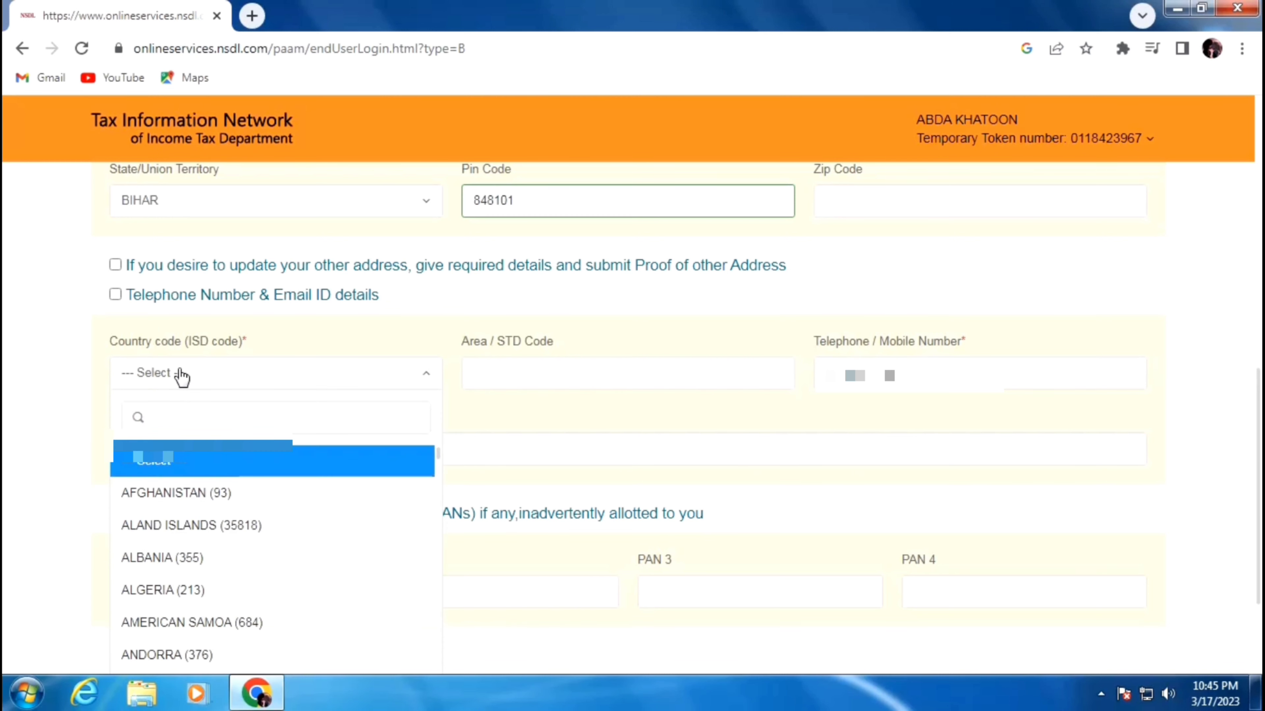
text(in)
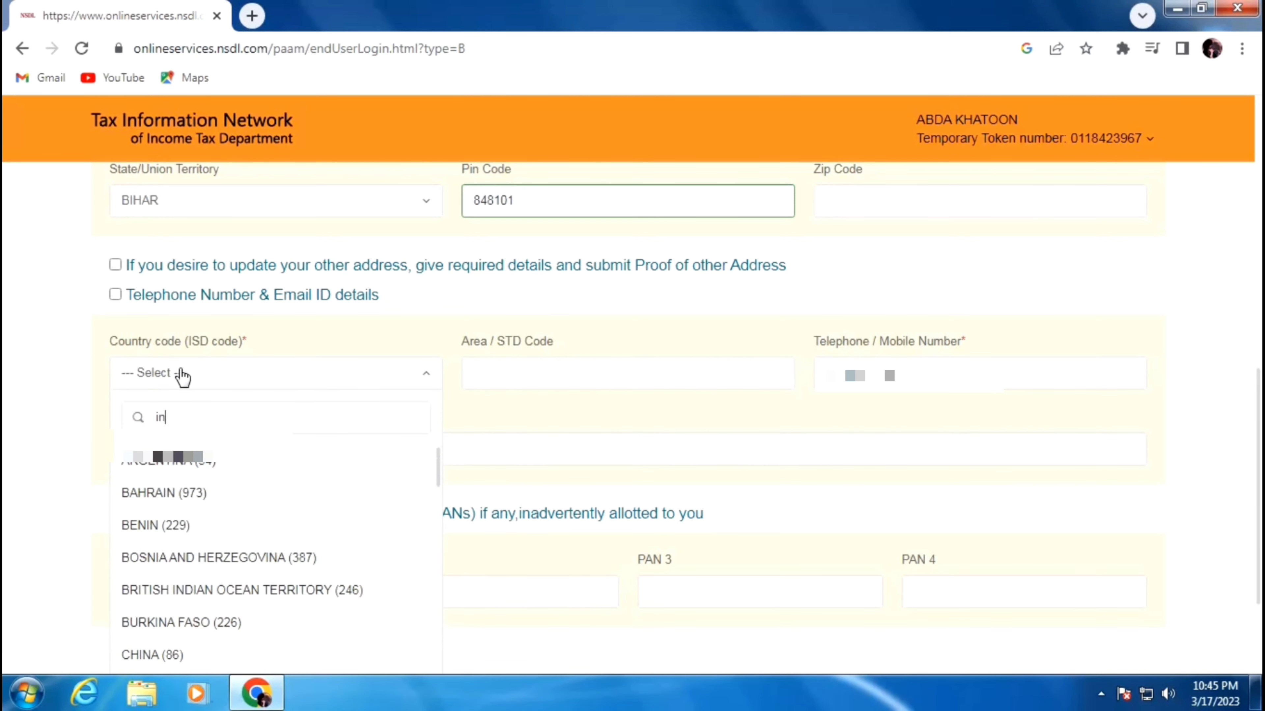
text(d)
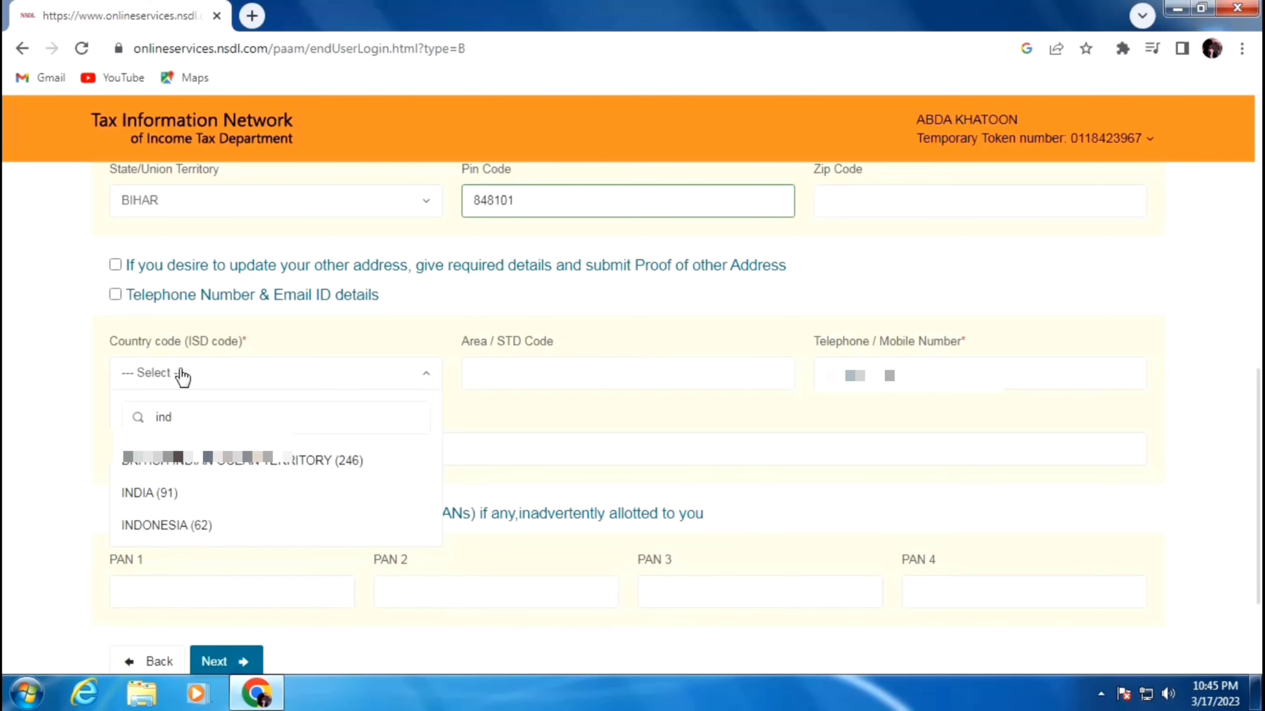
click(149, 493)
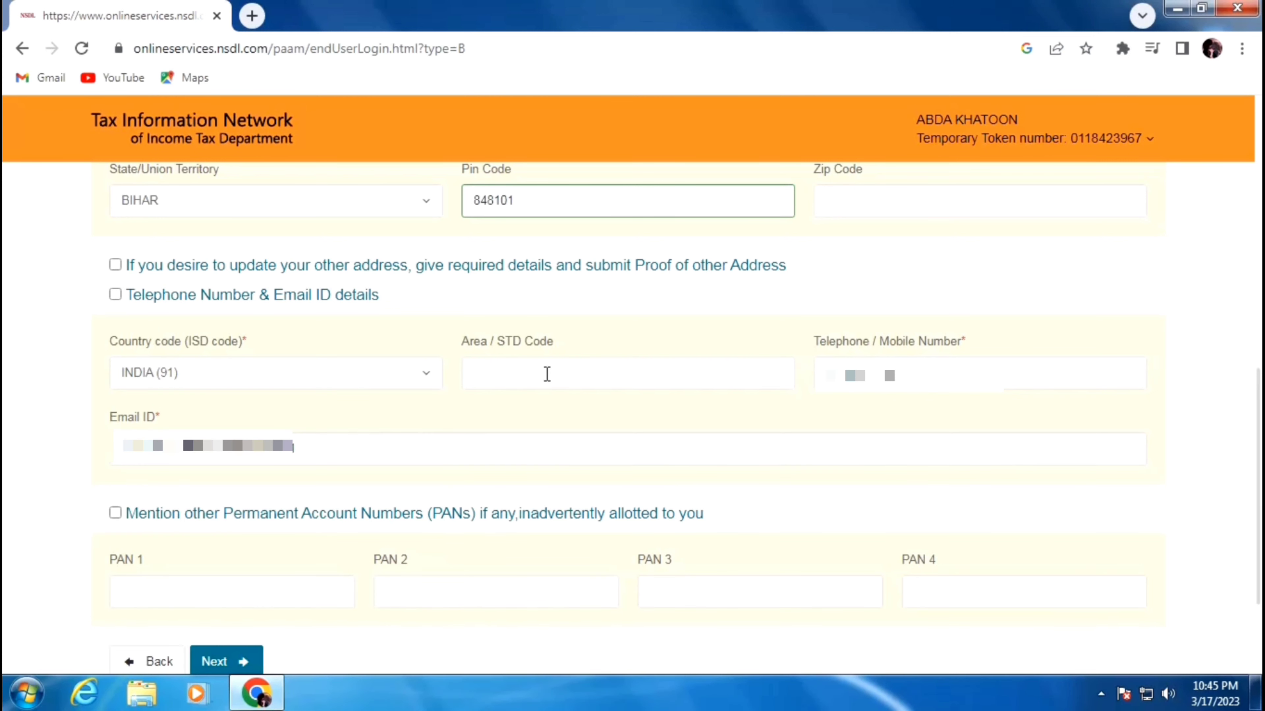
click(570, 369)
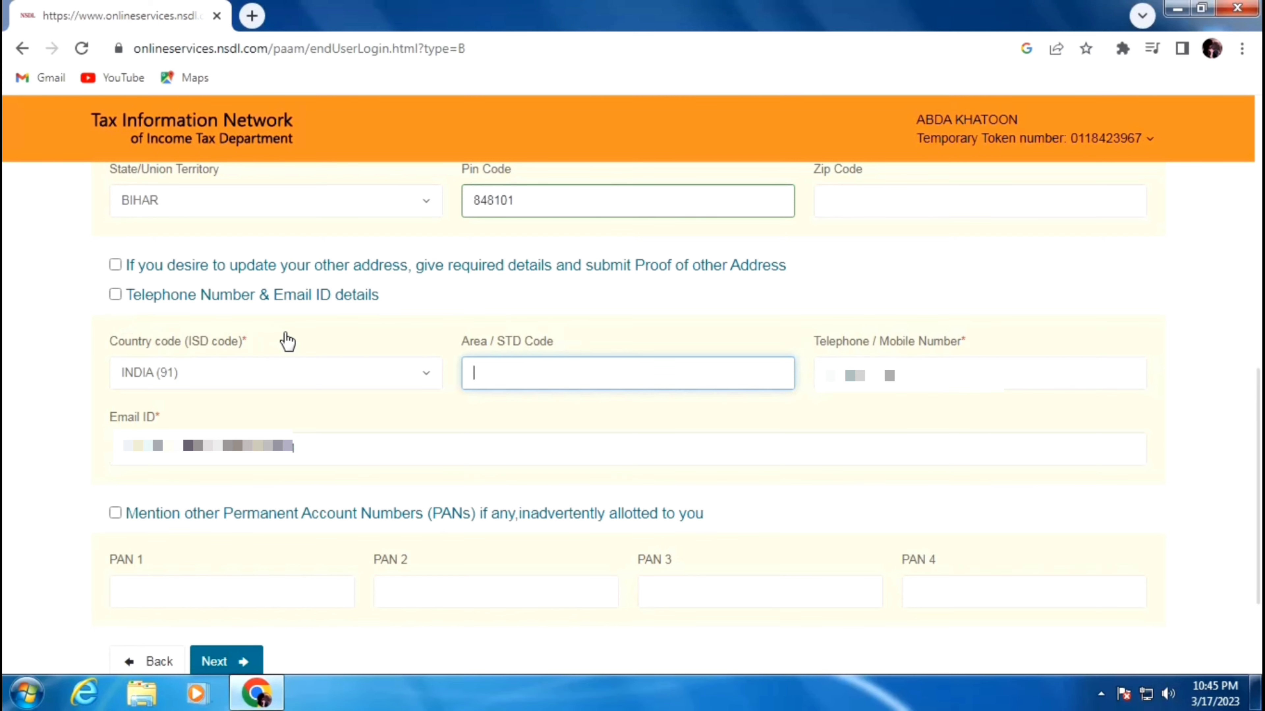
scroll(284, 340, down, 3)
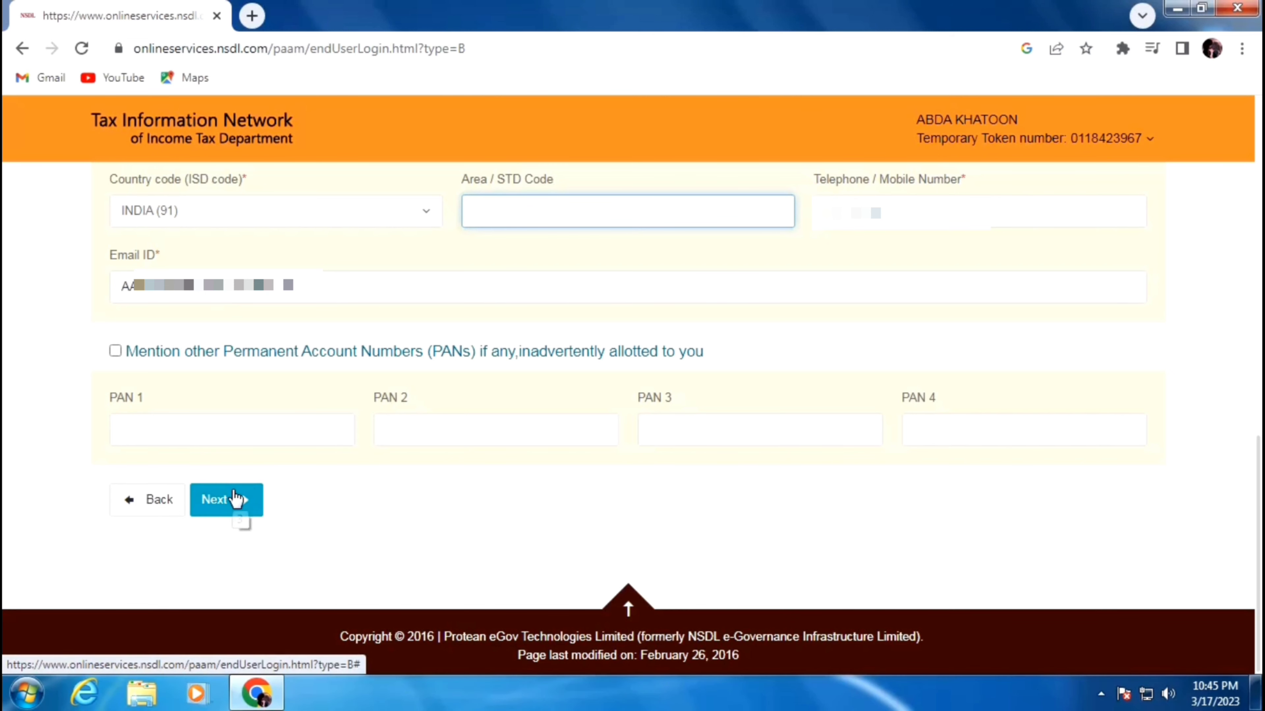
click(234, 498)
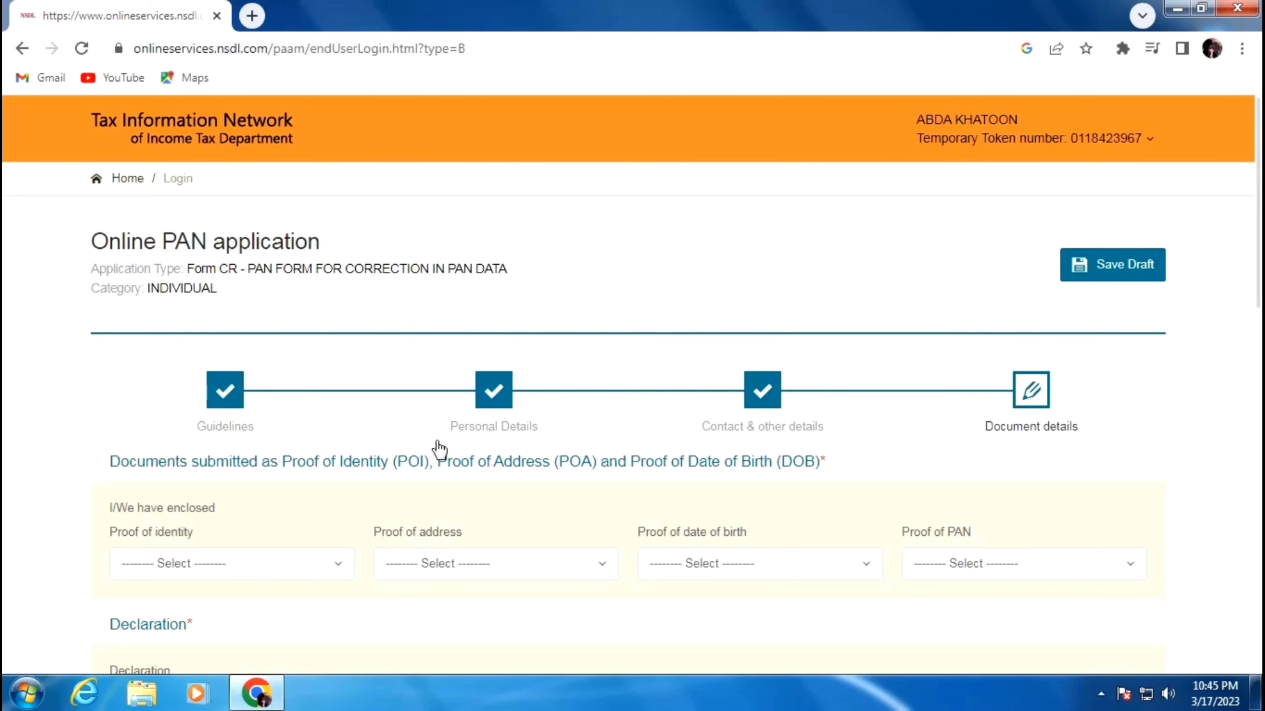
- Set proof of identity, proof of address and proof of date of birth to AADHAAR Card
scroll(439, 449, down, 3)
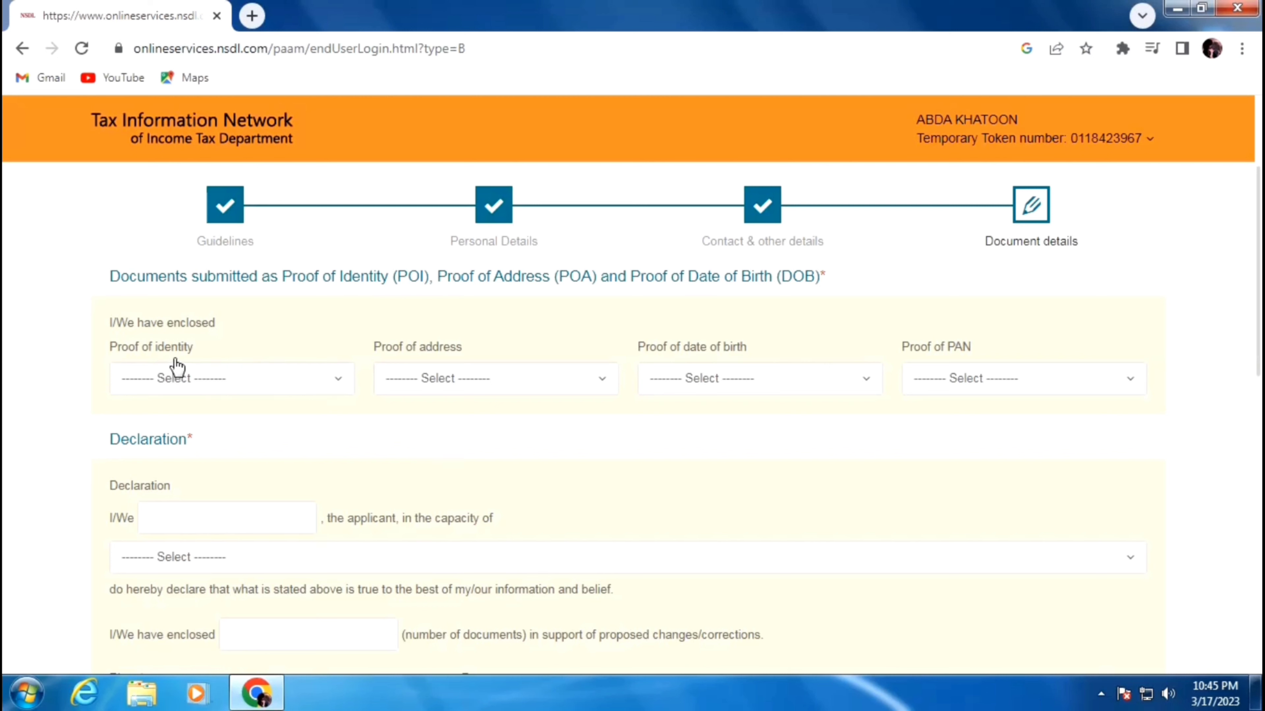
click(195, 381)
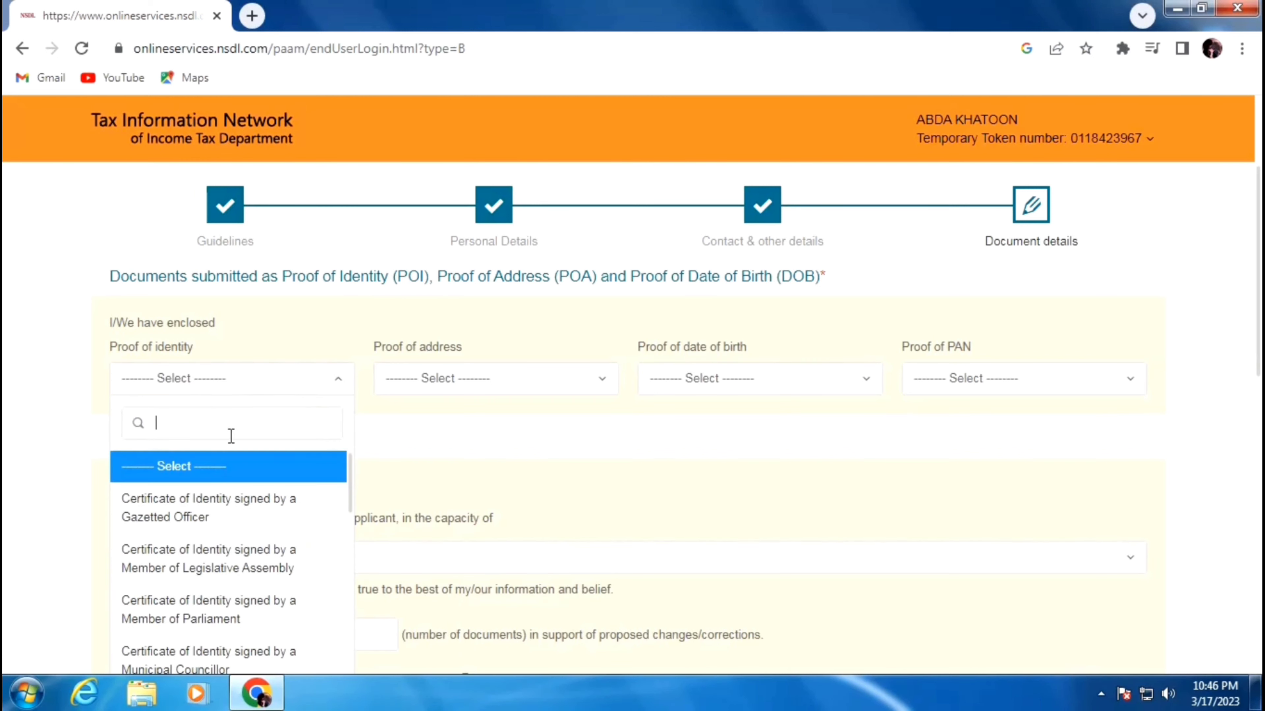
text(aa)
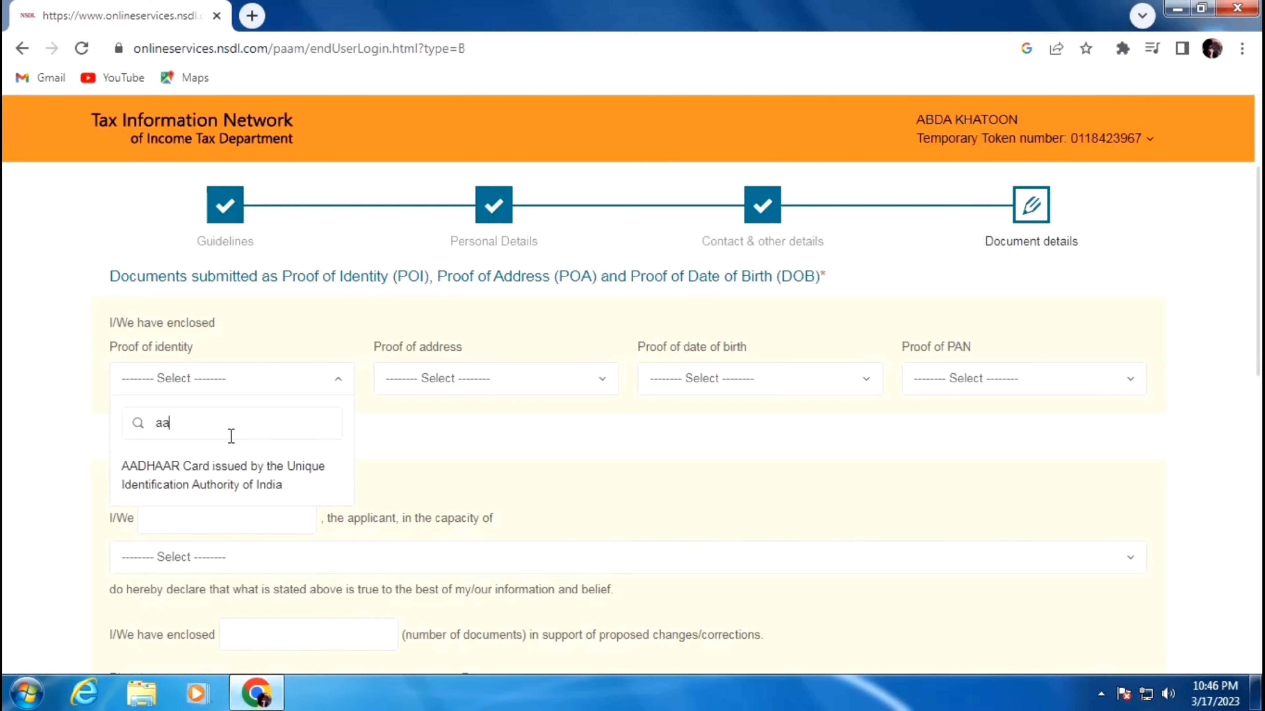
click(230, 480)
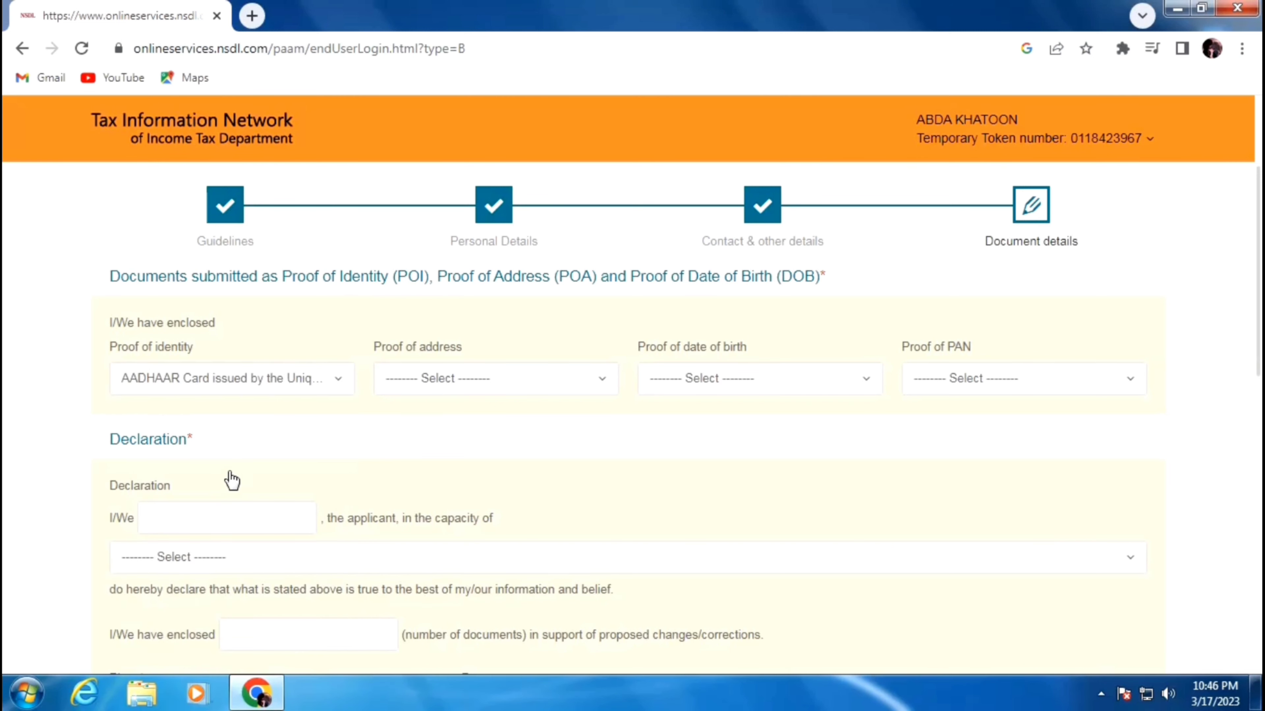
click(474, 381)
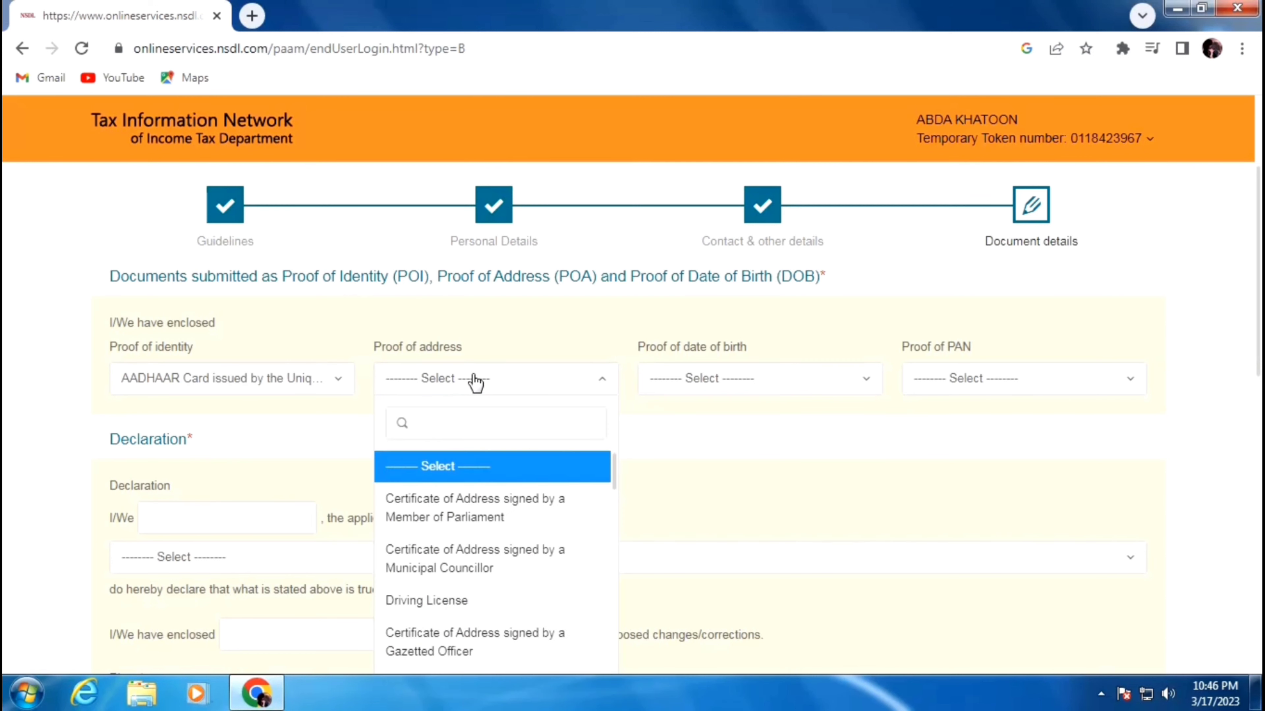
text(aa)
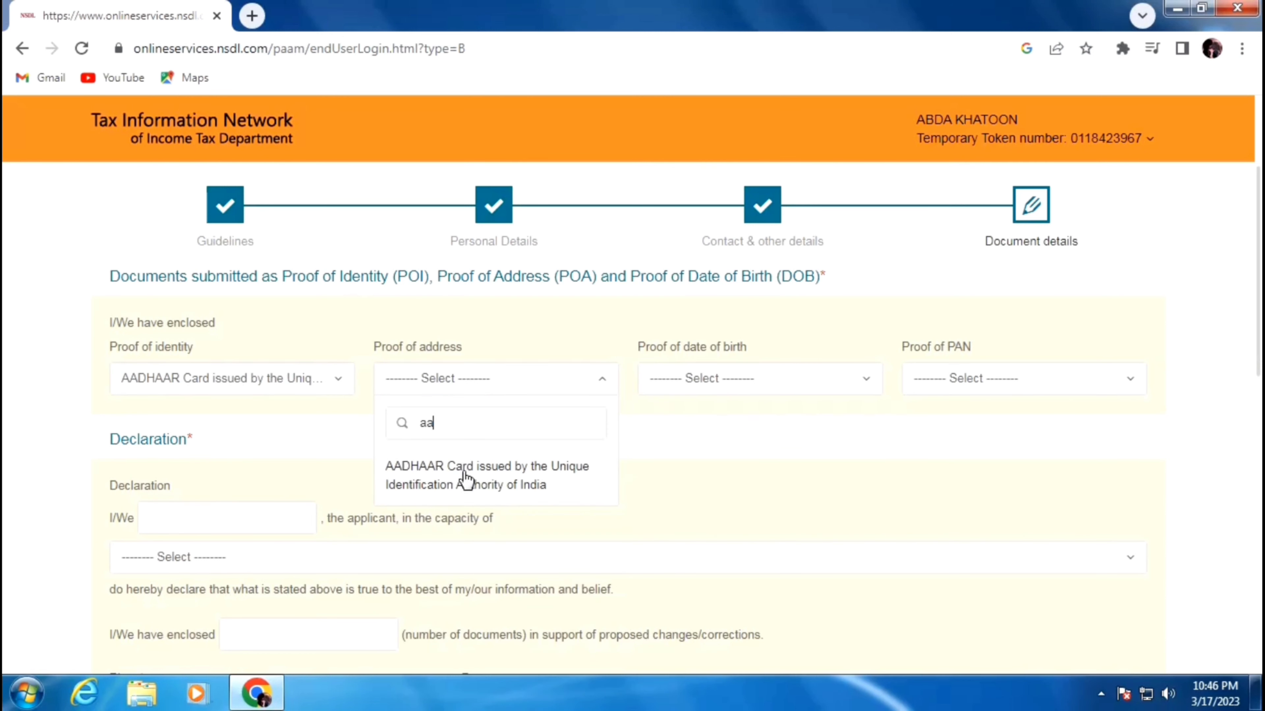
click(467, 479)
click(731, 387)
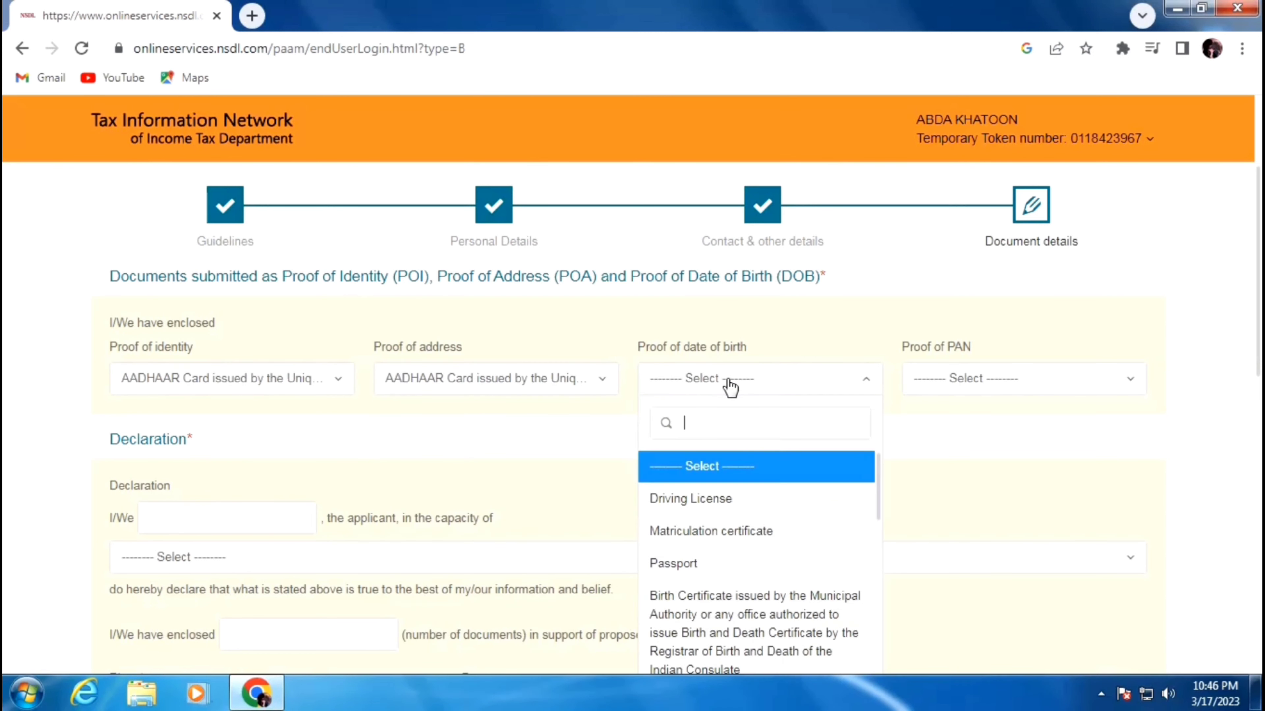
text(aa)
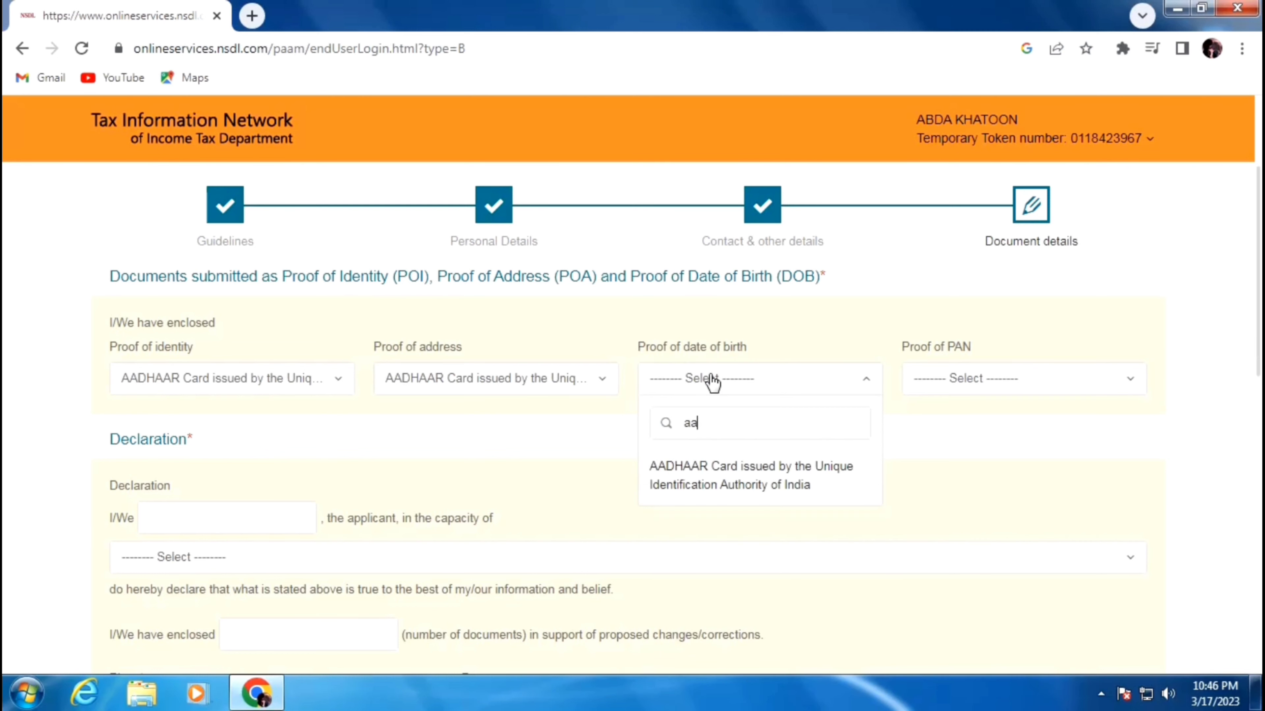
text(d)
click(712, 482)
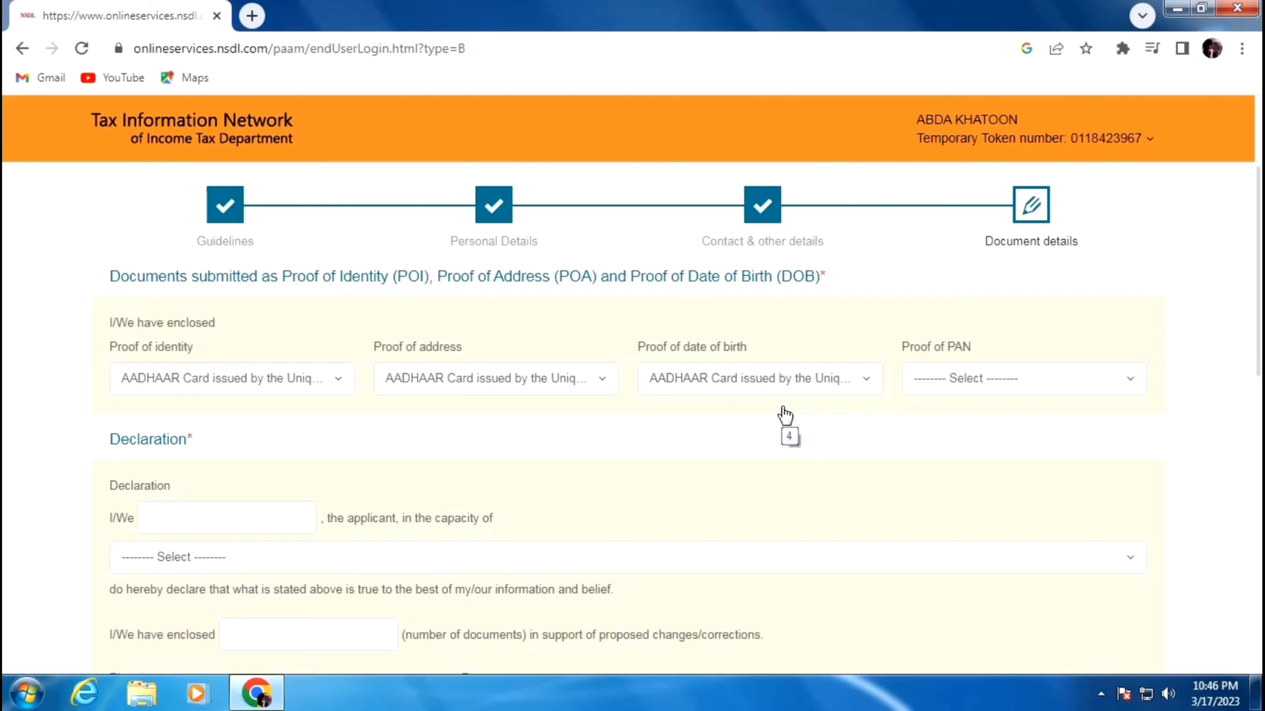
- Set proof of PAN to No Document
click(920, 380)
click(925, 513)
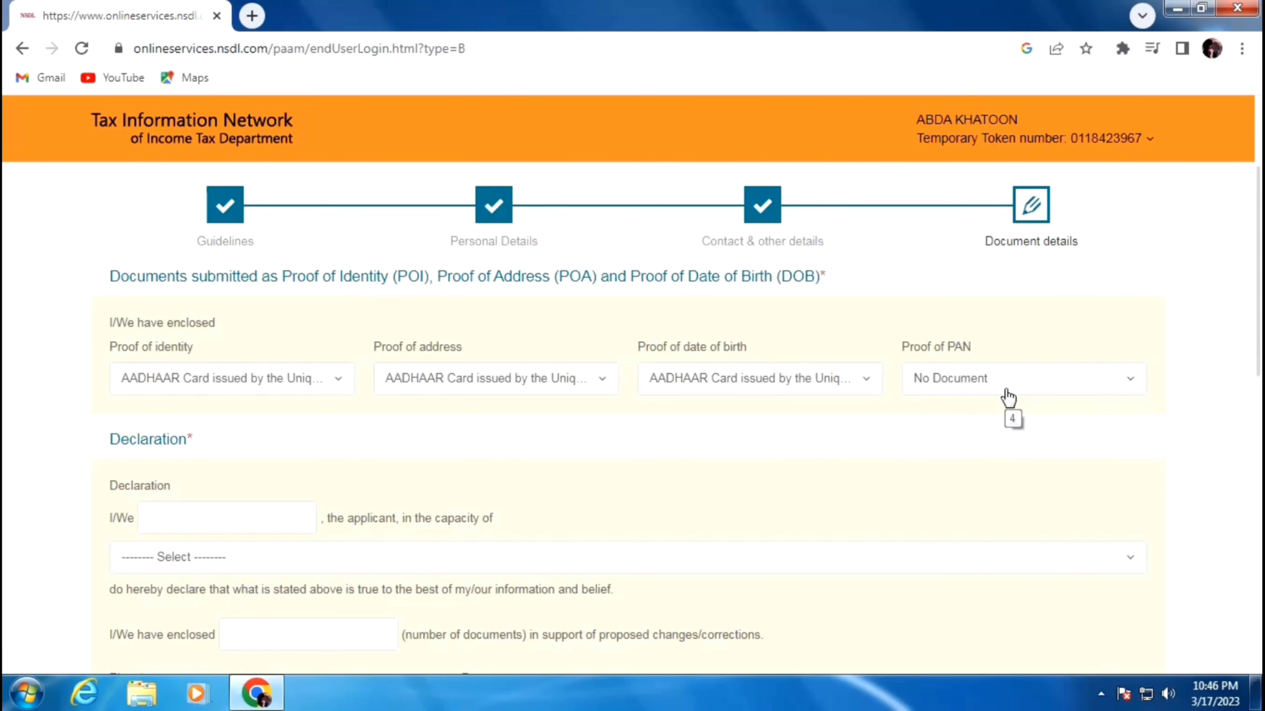
scroll(701, 338, down, 3)
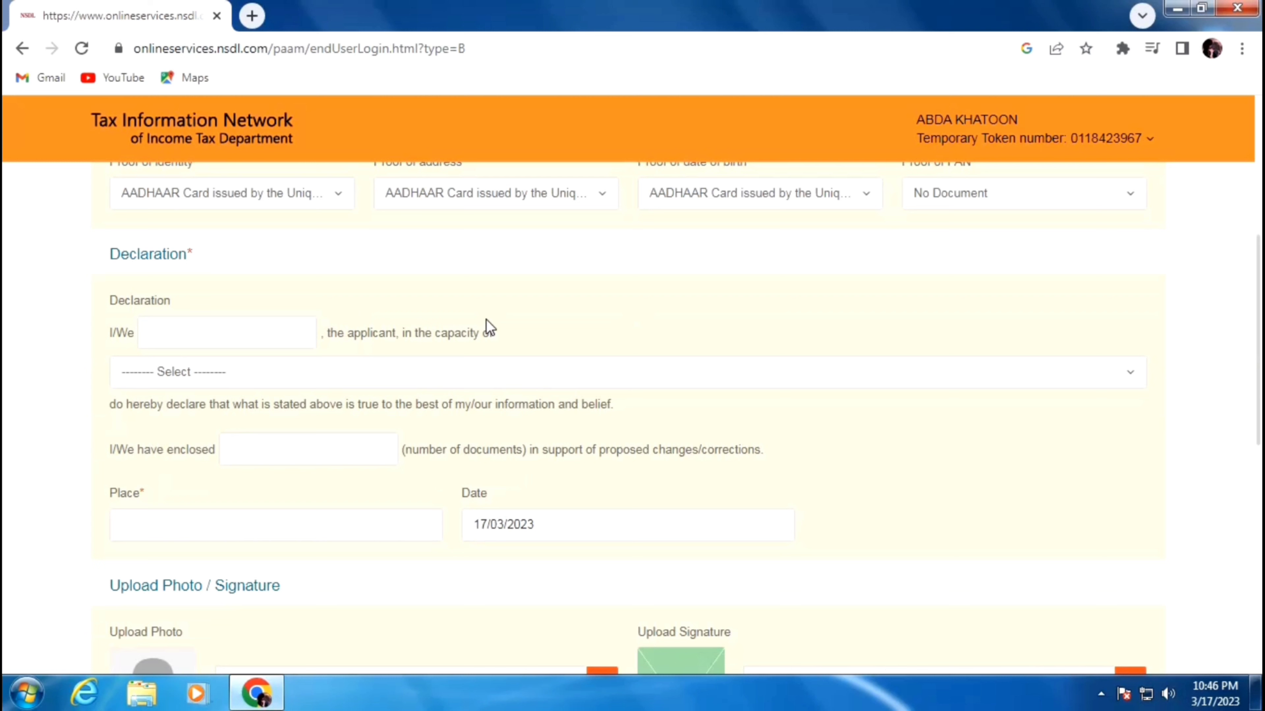
- Fill the declaration with the applicant's name, capacity Himself/Herself, 1 enclosed document and place BIHAR
click(229, 331)
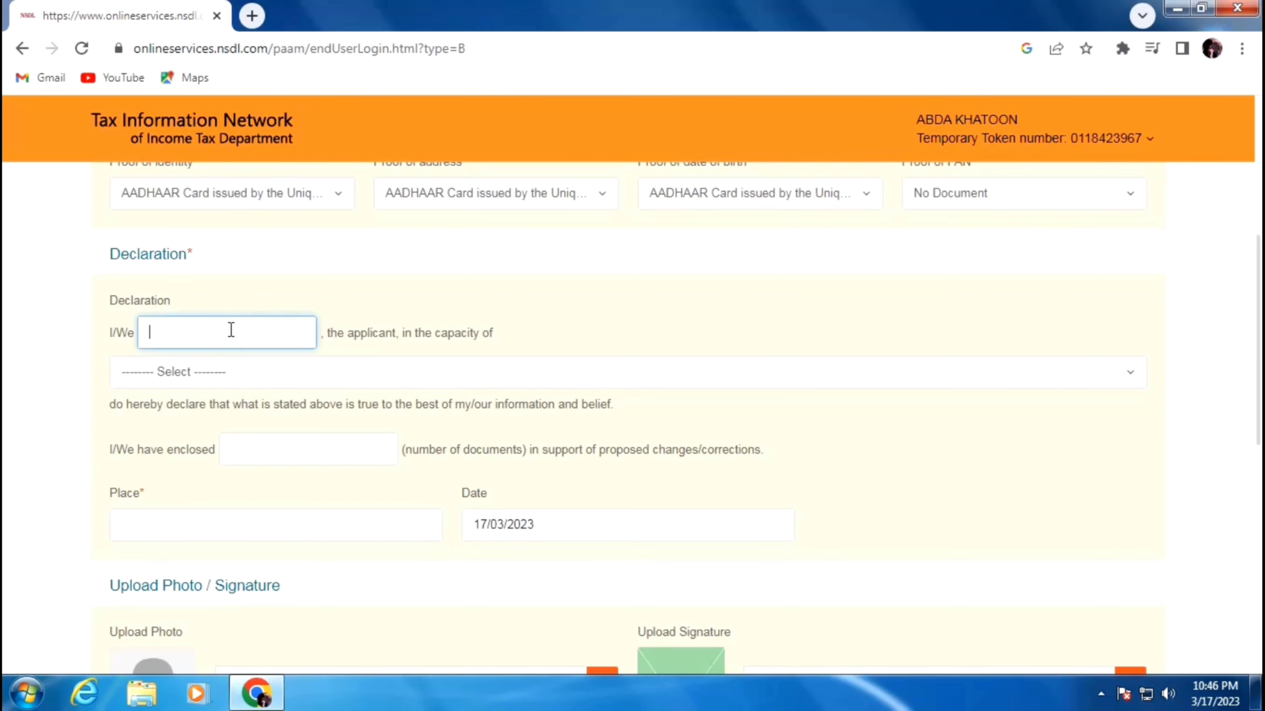
click(216, 380)
click(195, 445)
double_click(196, 450)
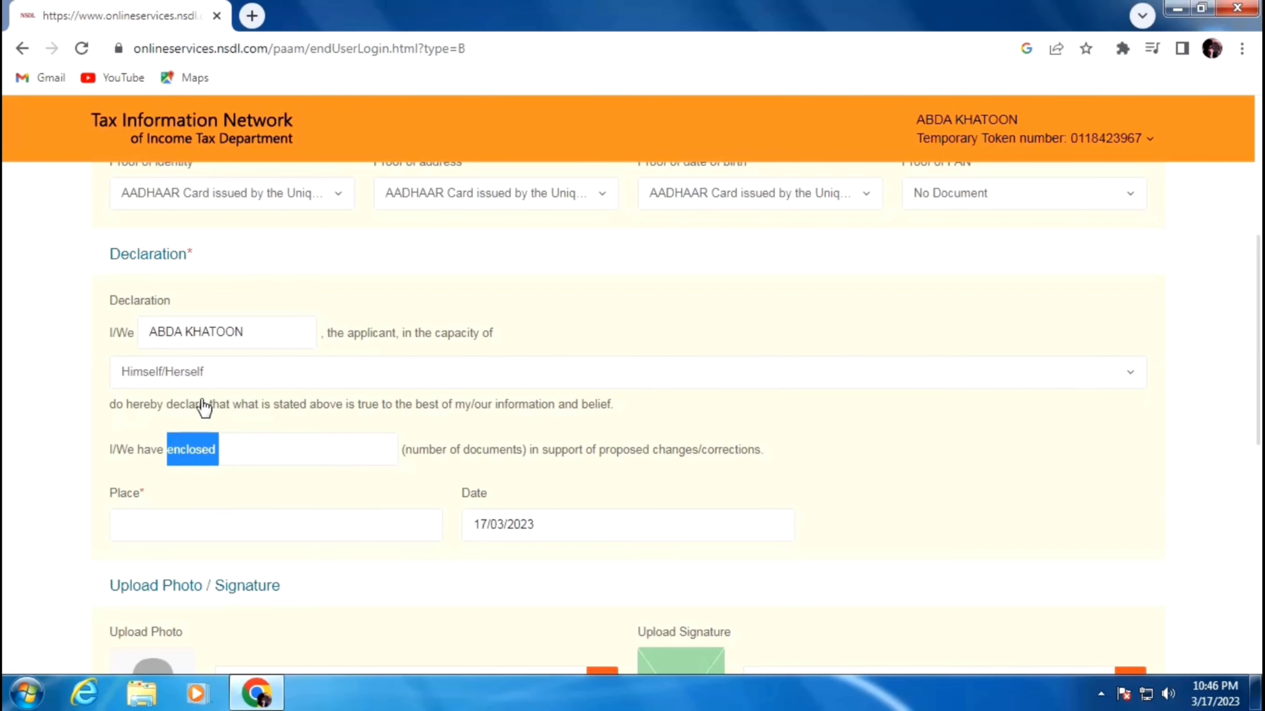
click(575, 341)
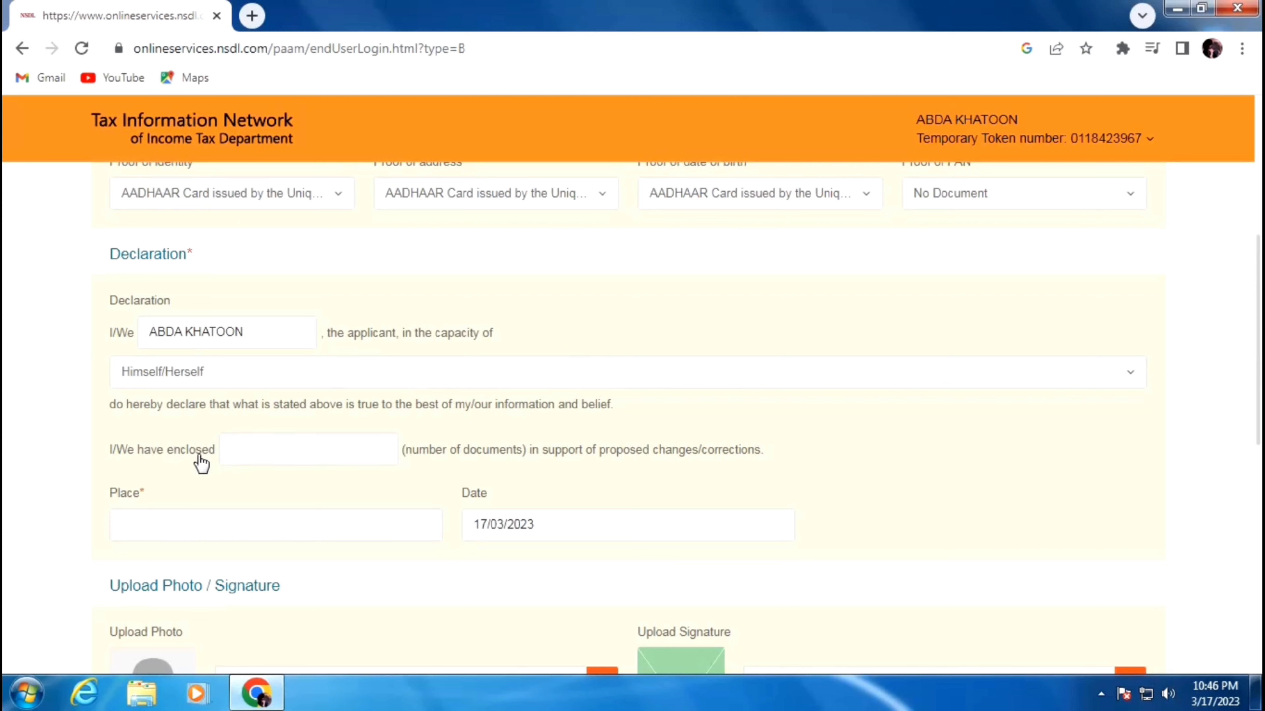
click(259, 452)
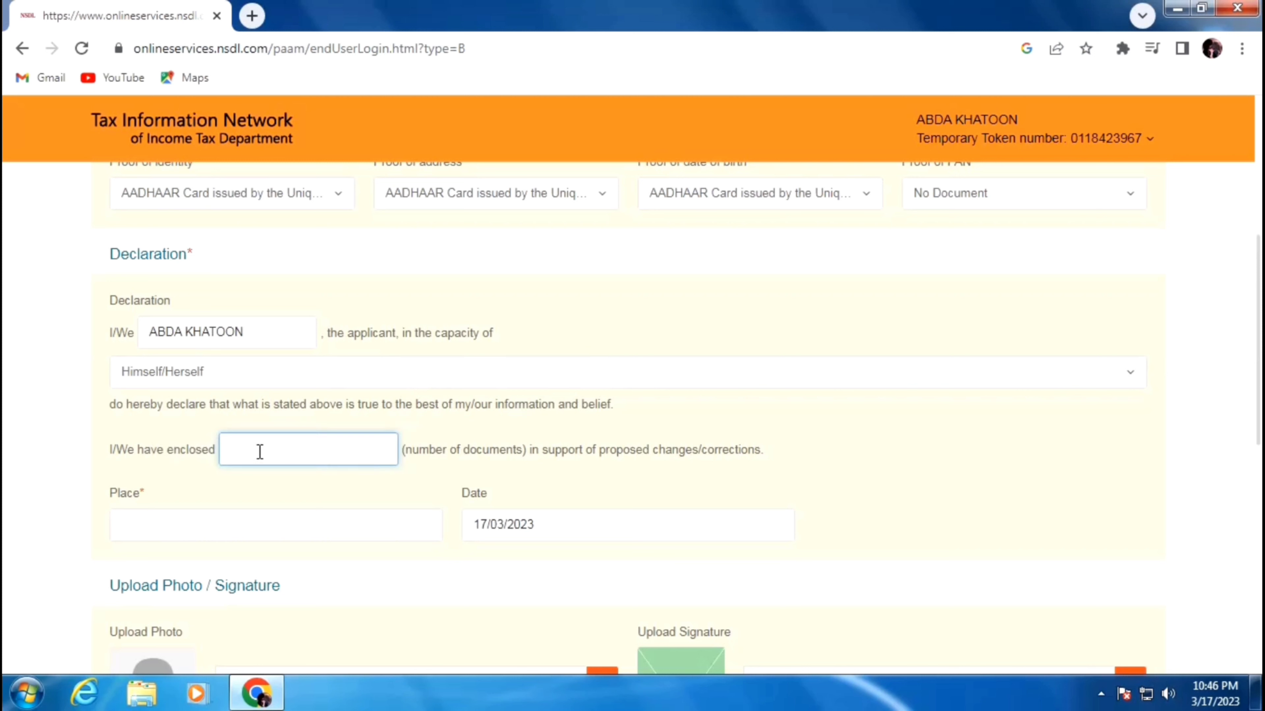
text(1)
click(217, 527)
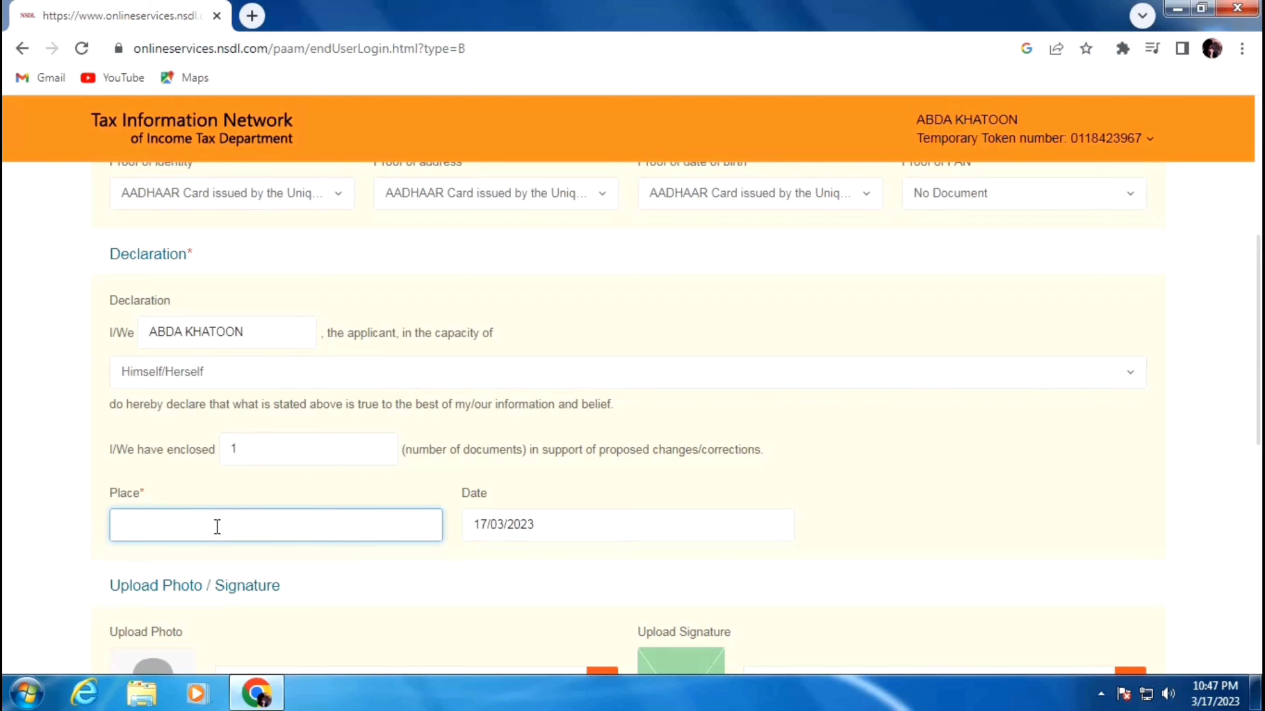
text(BIHAR)
scroll(226, 518, down, 3)
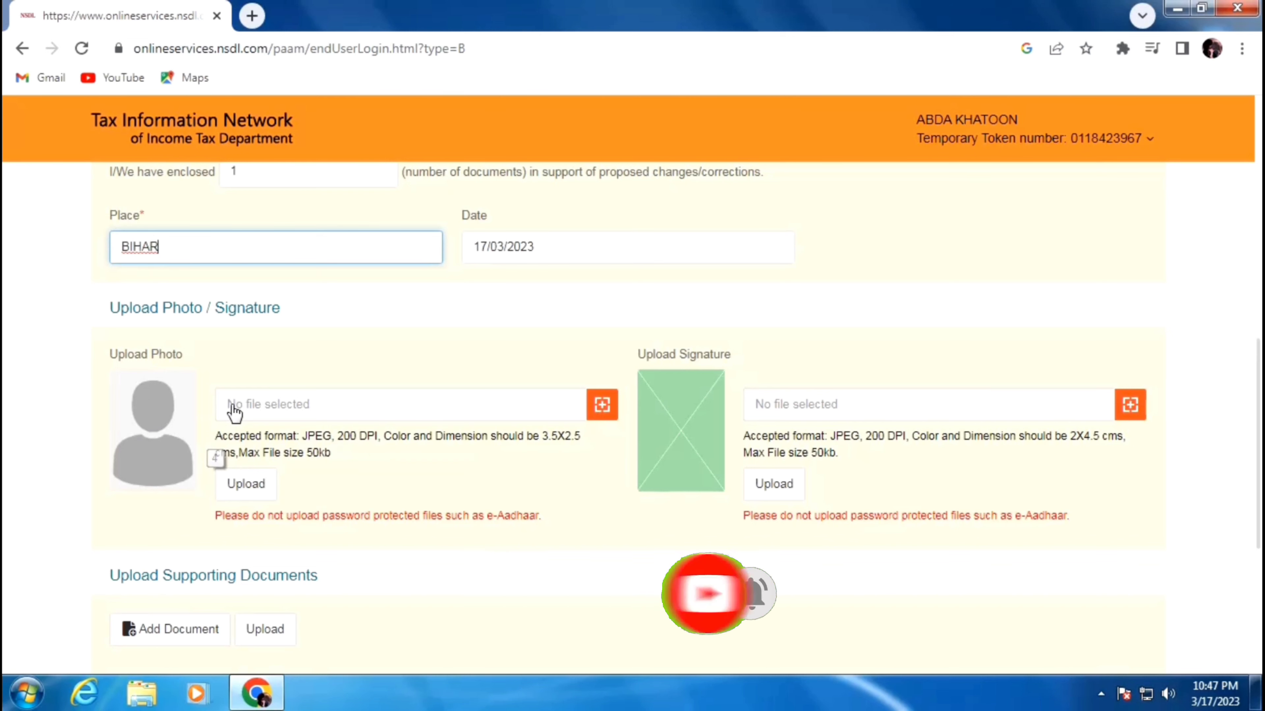
- Save the correction form as a draft, then submit it
click(252, 16)
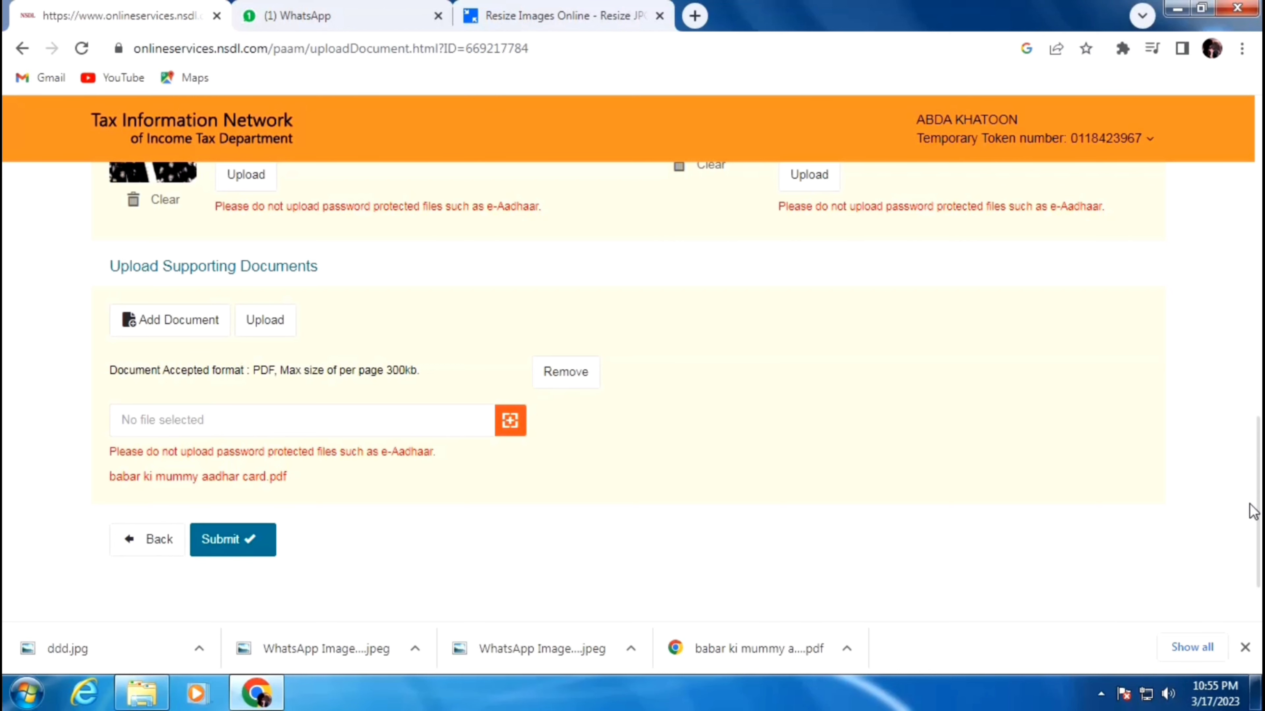
scroll(1156, 513, up, 10)
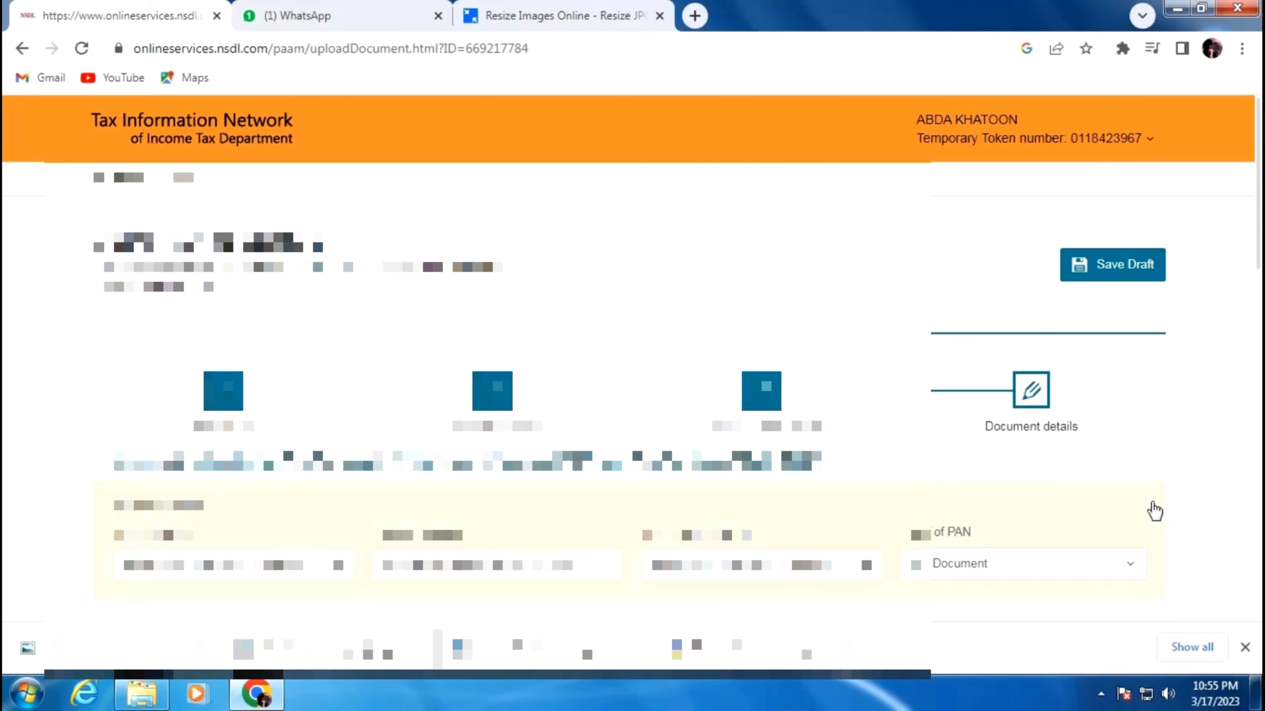
click(1121, 273)
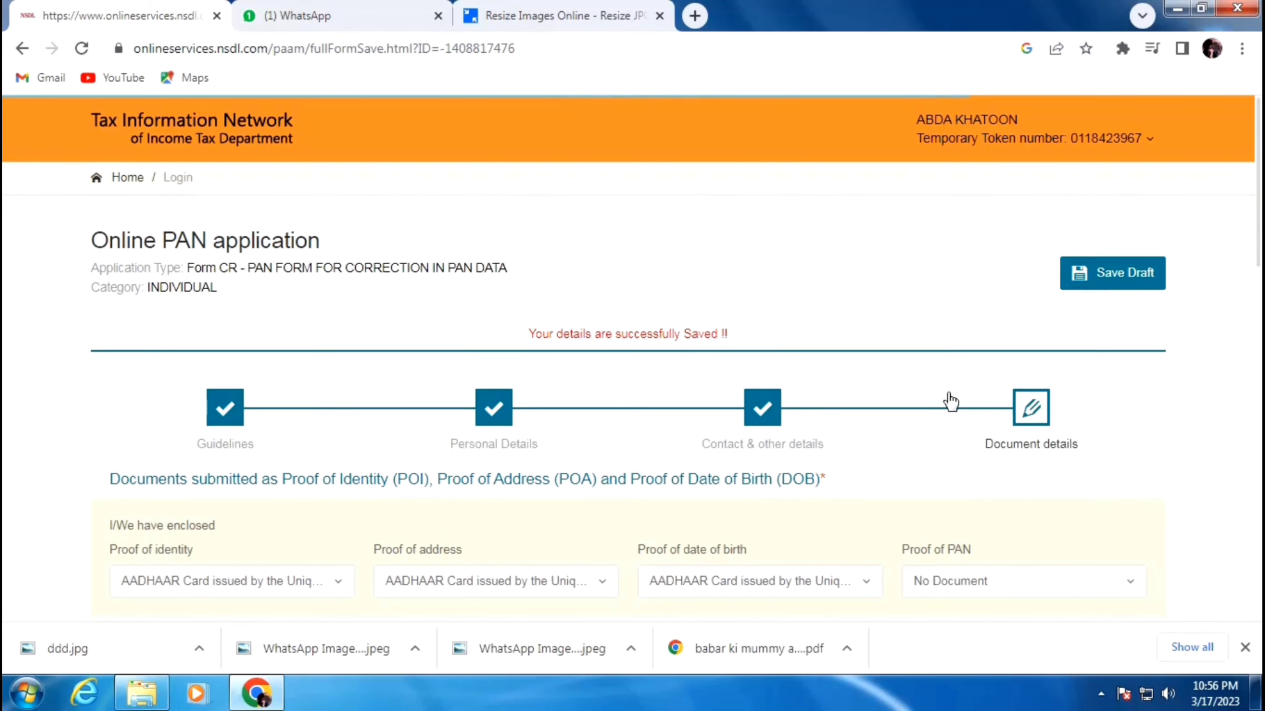
scroll(948, 402, down, 15)
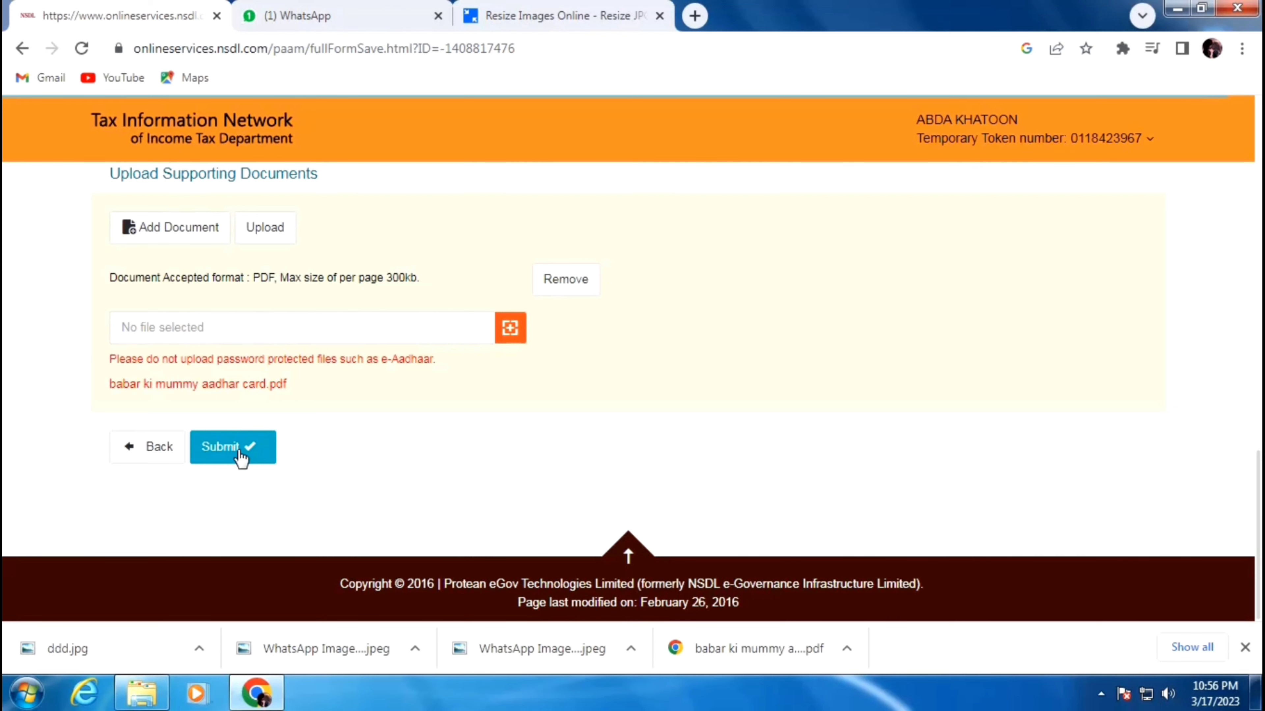
click(237, 450)
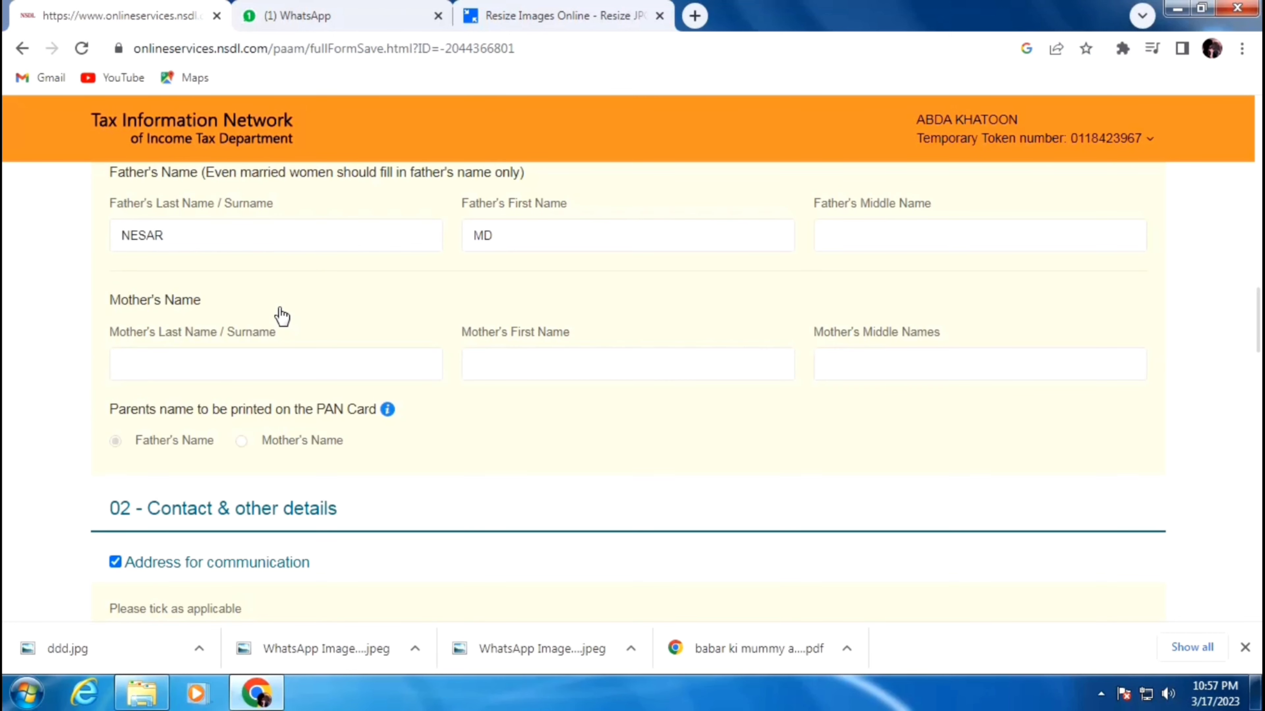
- Review the Form CR summary to the bottom and confirm it with Proceed
scroll(282, 317, down, 10)
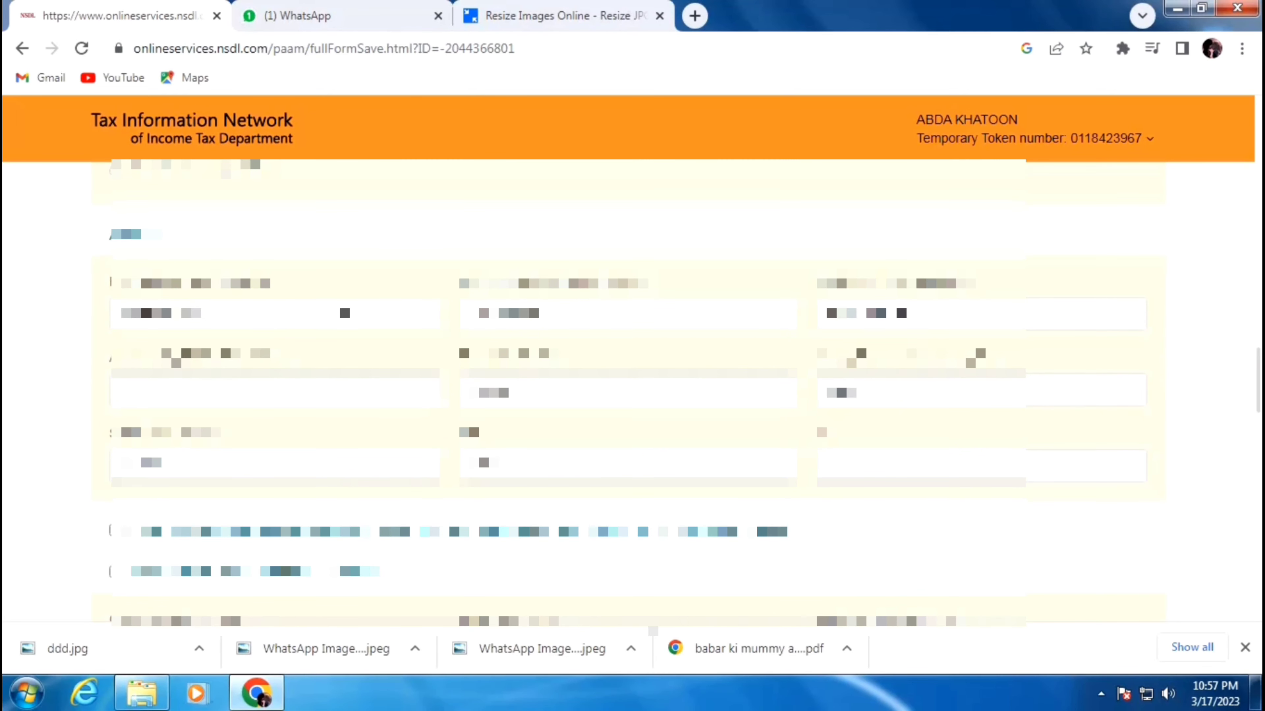
scroll(342, 315, down, 15)
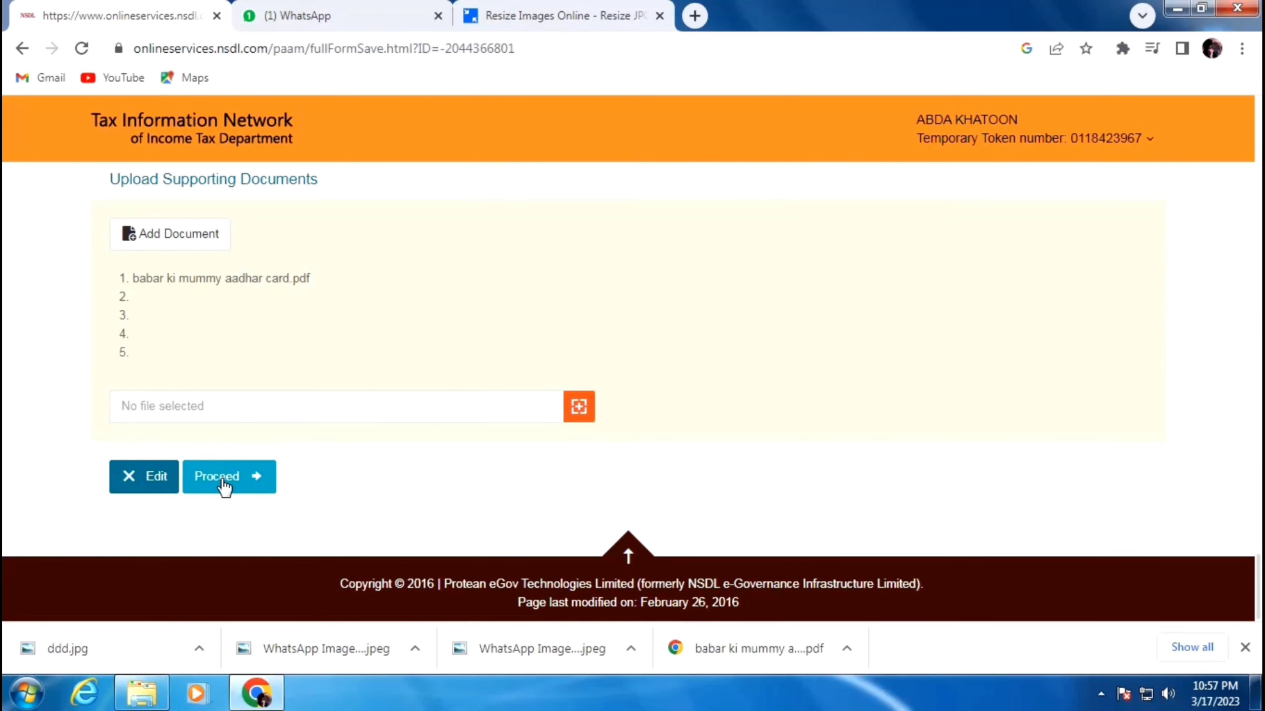
click(225, 488)
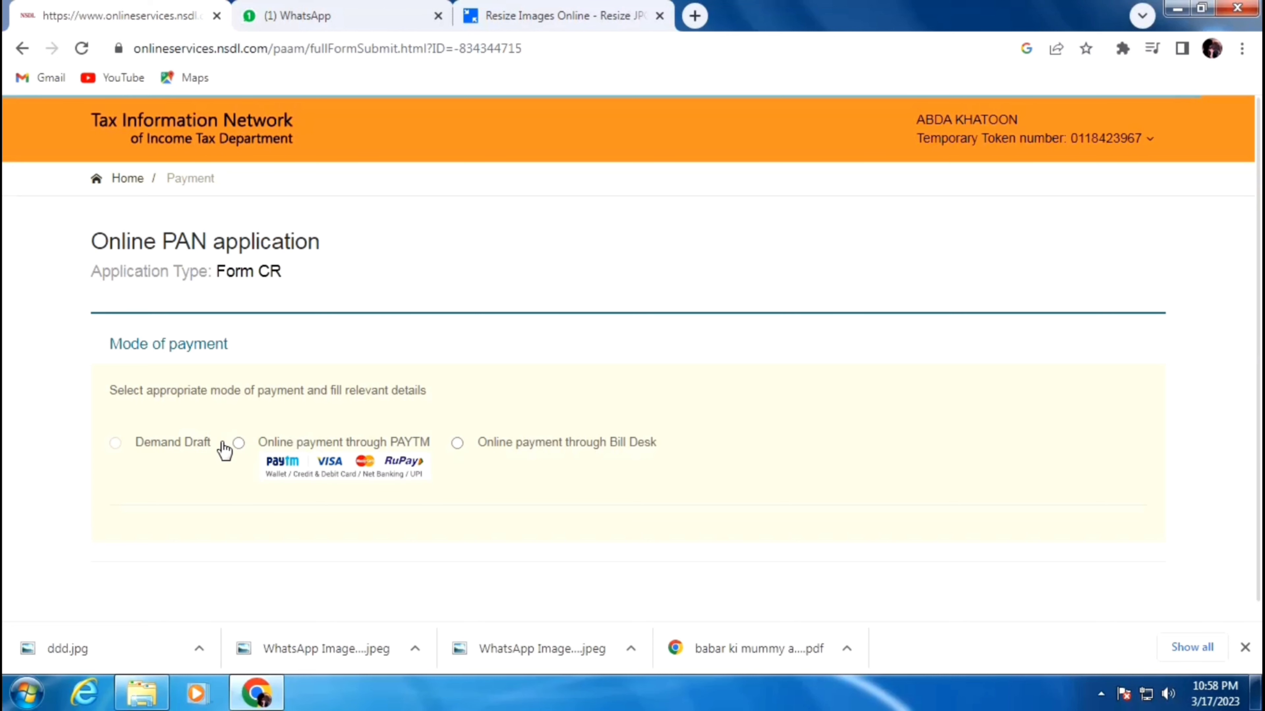
- Pay the 106.90 fee online through PAYTM after accepting the terms of service
click(239, 444)
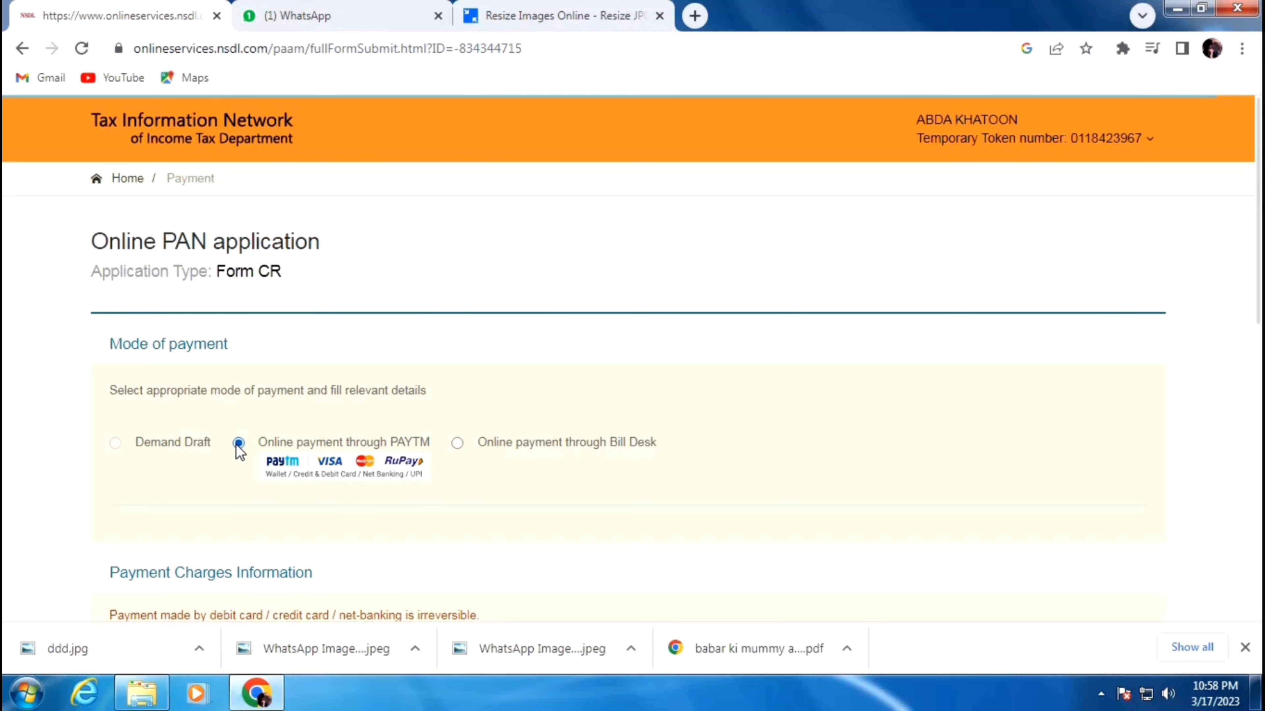
scroll(239, 452, down, 5)
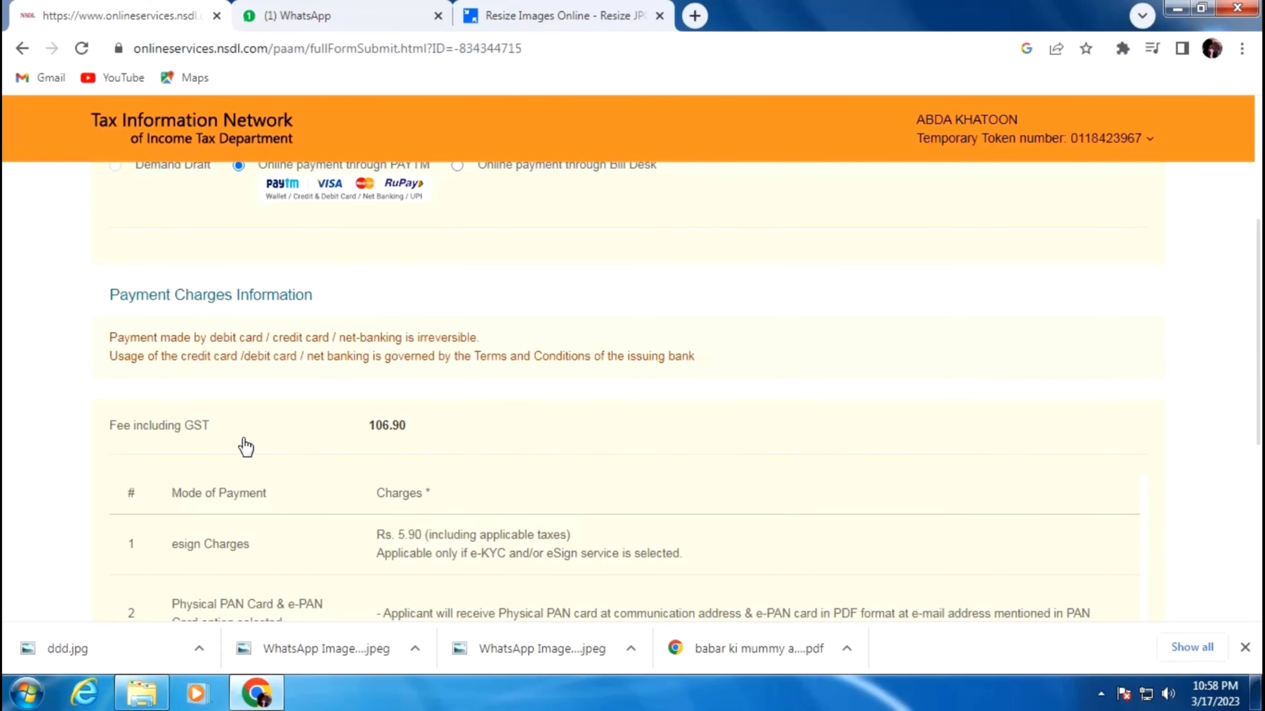
scroll(242, 447, down, 1)
scroll(246, 447, down, 2)
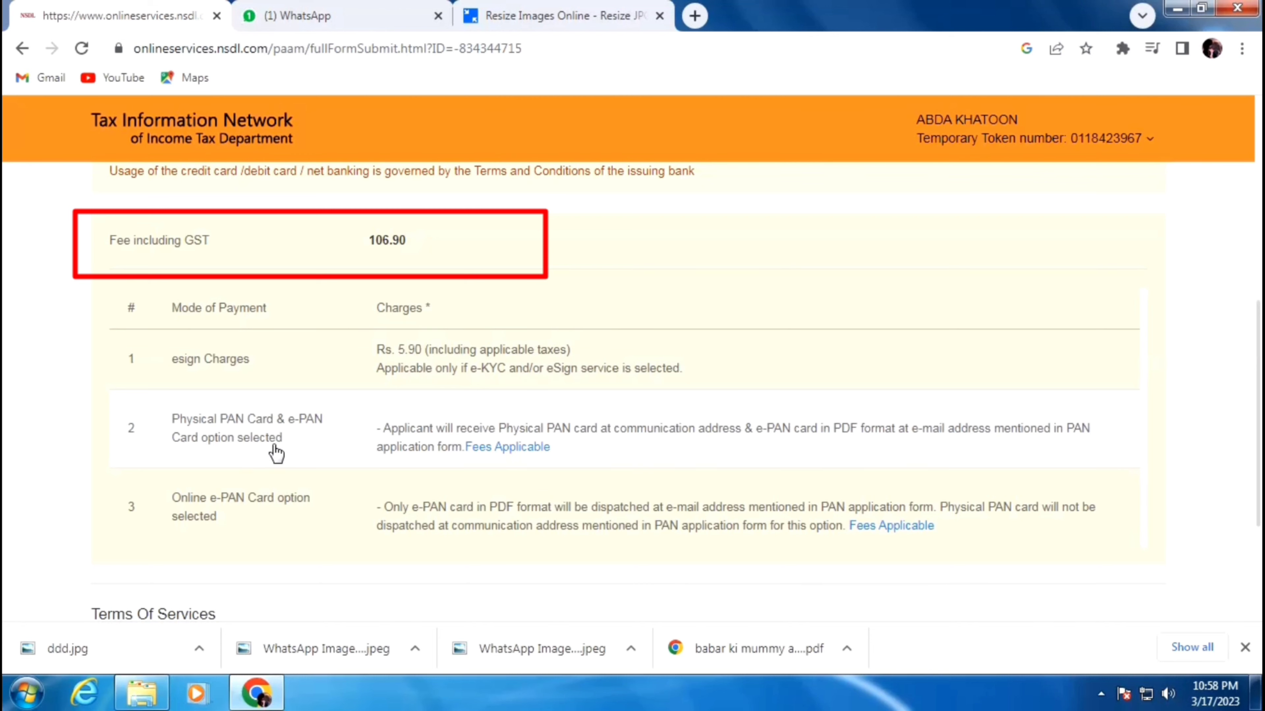
scroll(274, 451, down, 4)
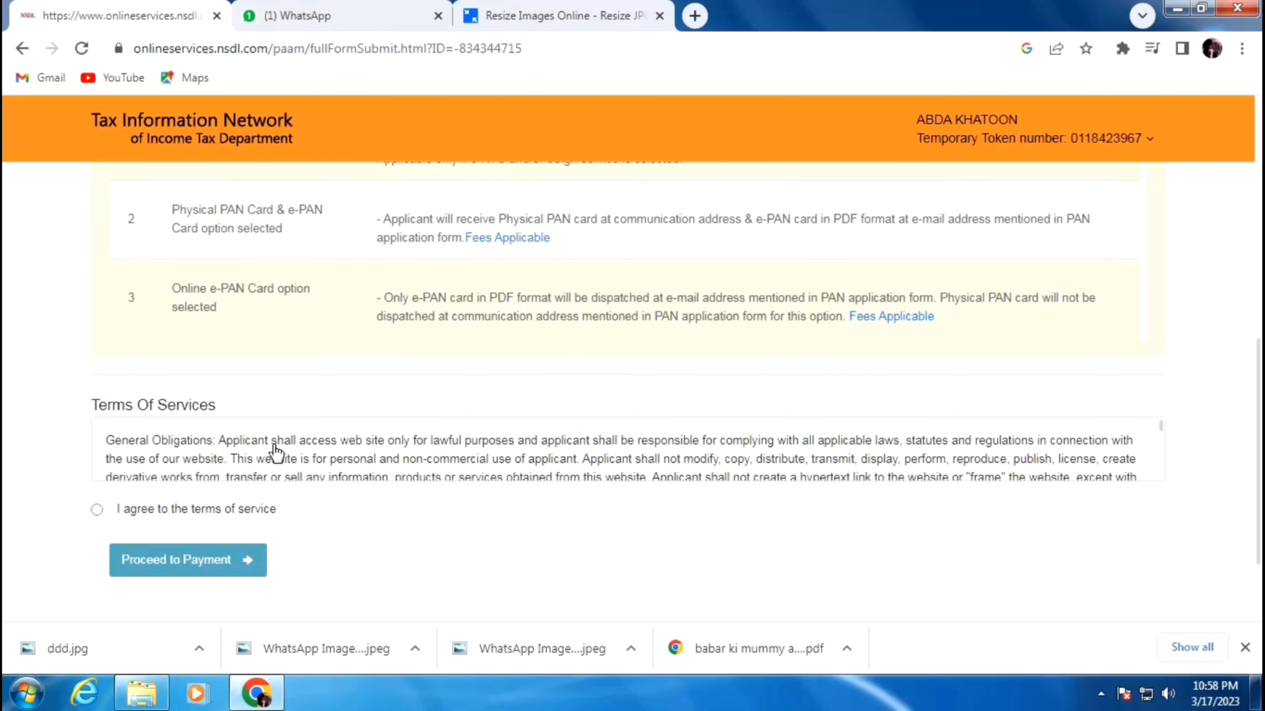
click(97, 510)
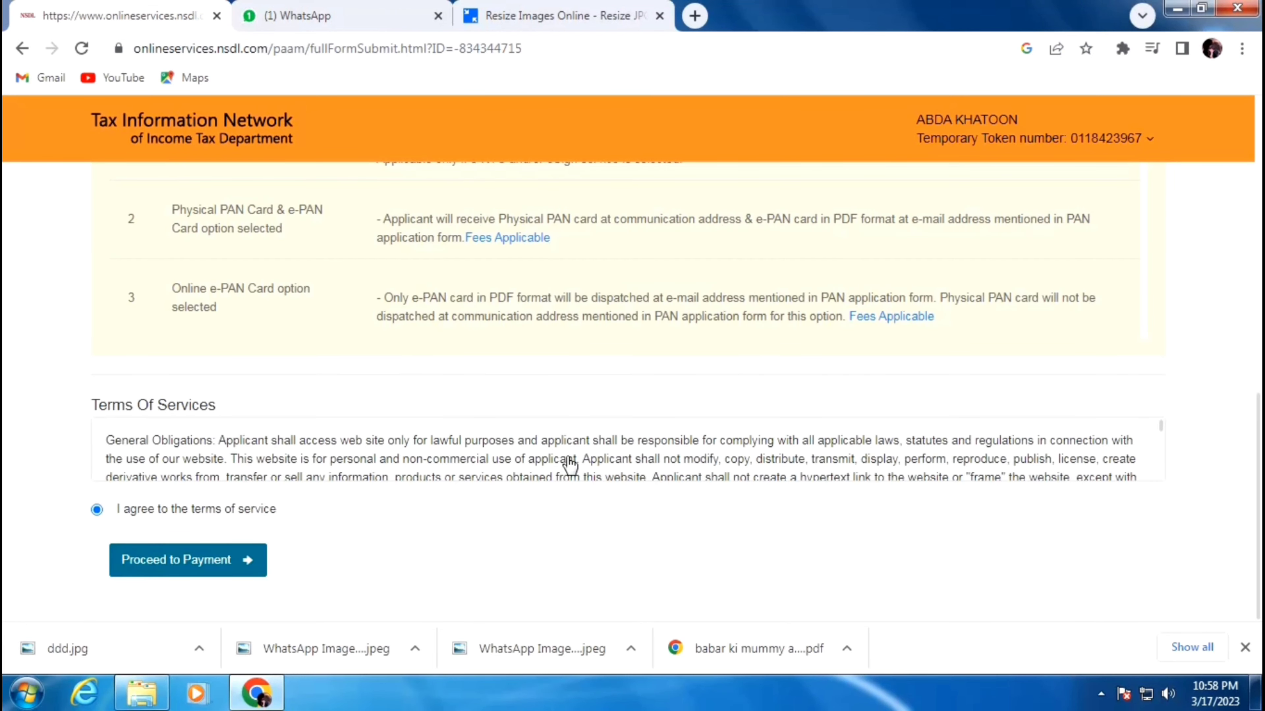
scroll(568, 457, down, 10)
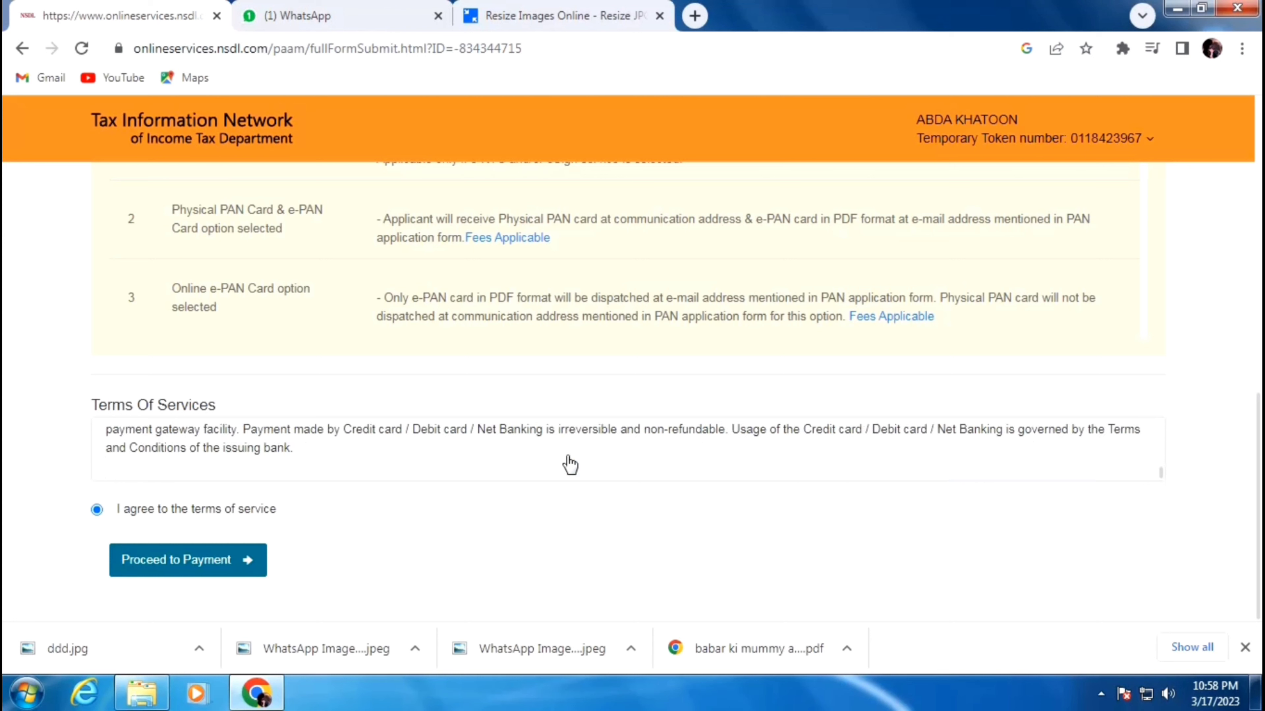
click(171, 563)
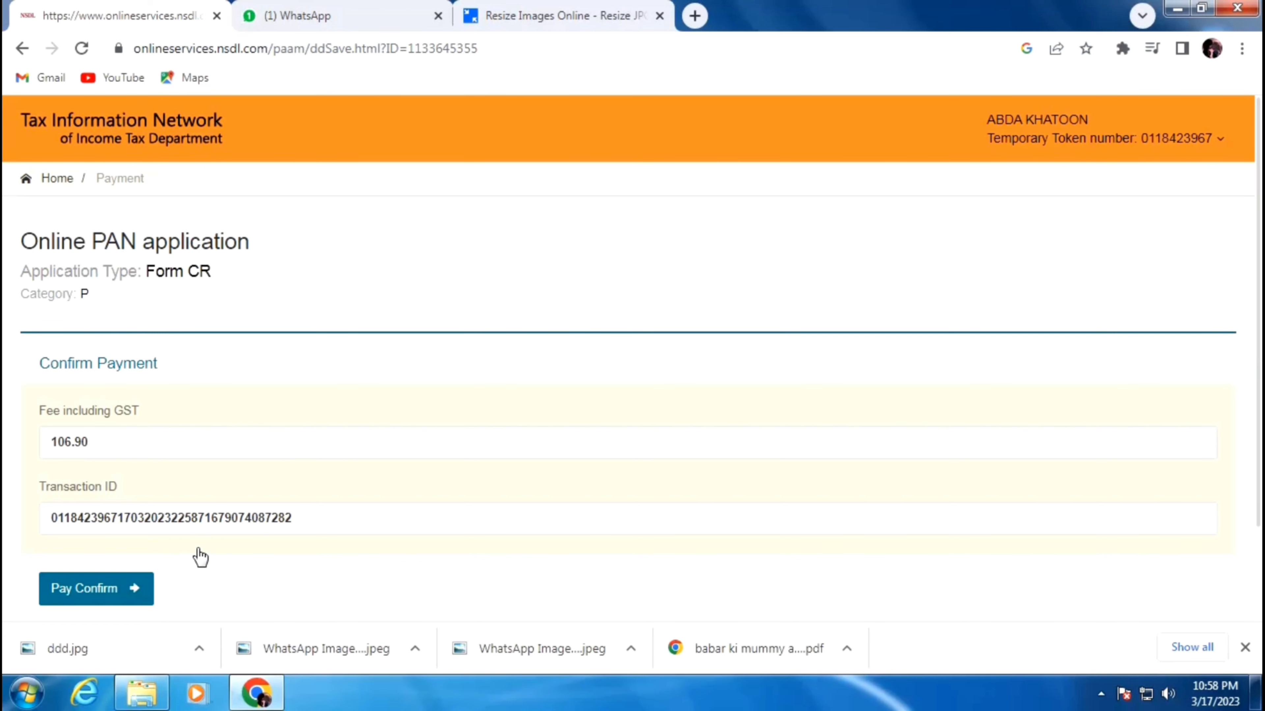
scroll(200, 557, down, 2)
click(104, 497)
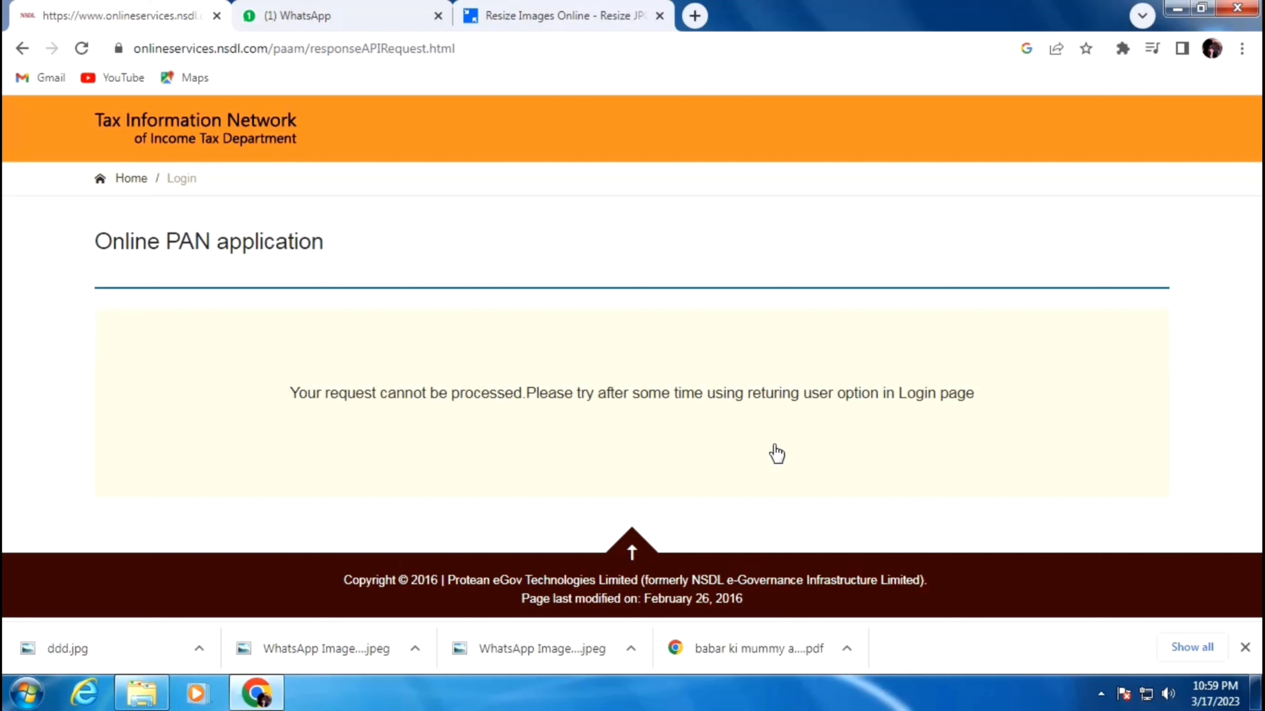
- Go from the 'request cannot be processed' error page back to the portal Home
click(126, 178)
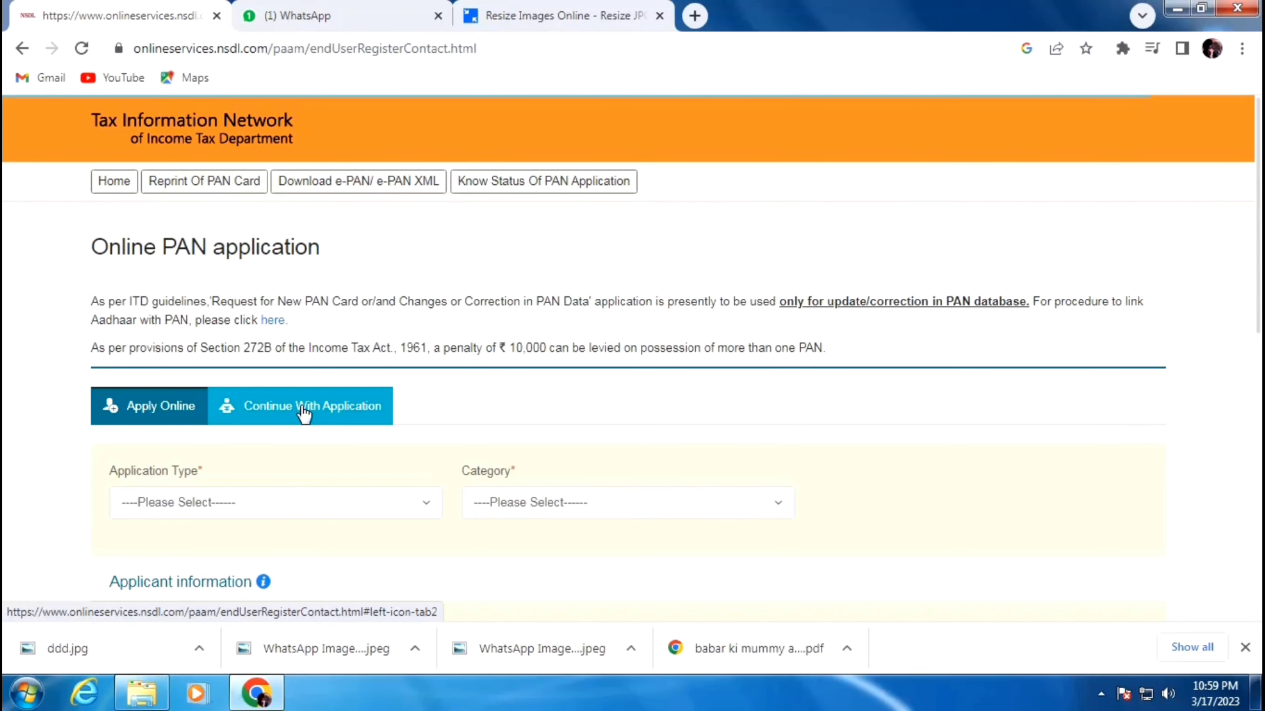
- Resume the pending application using the temporary token number, e-mail ID, date of birth and captcha
click(323, 413)
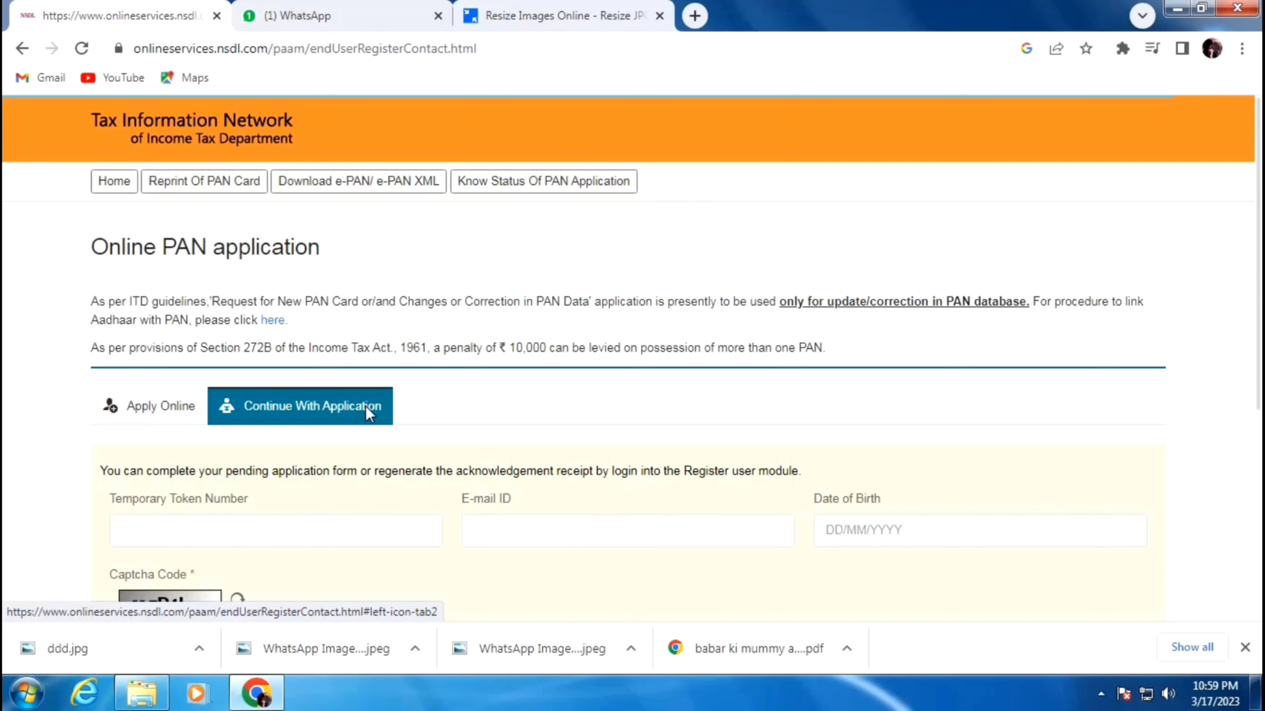
scroll(367, 405, down, 2)
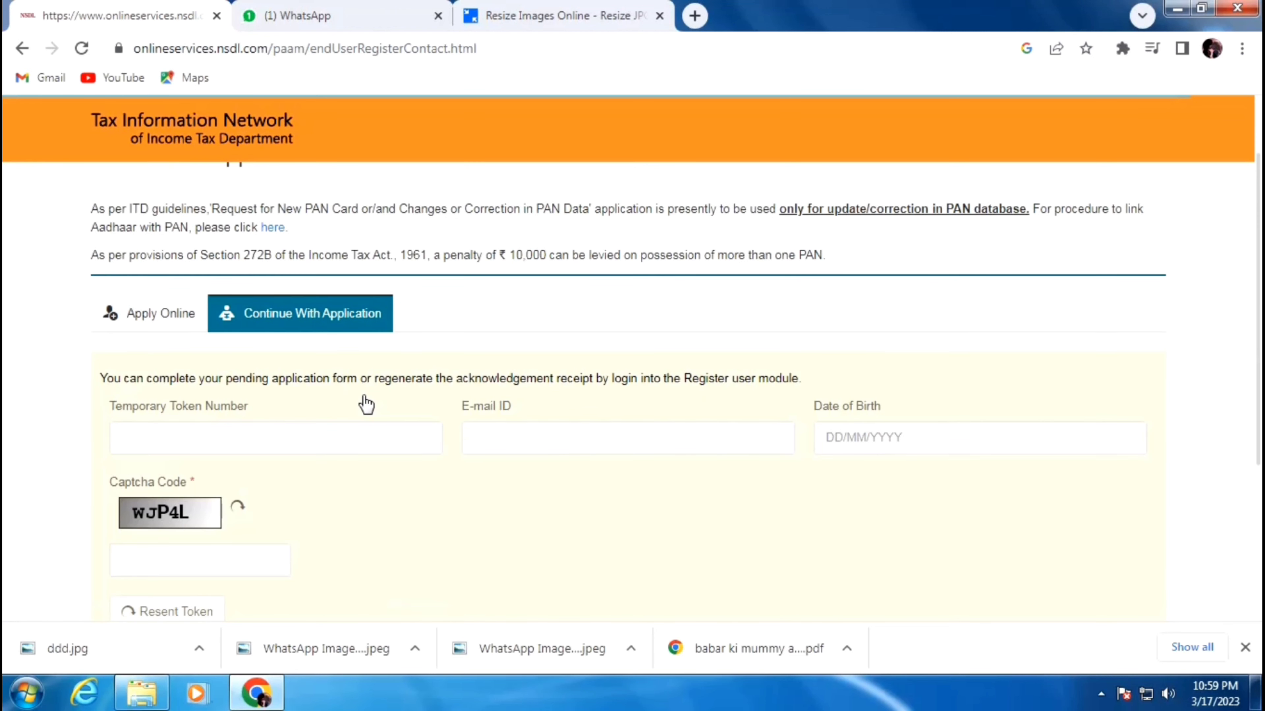
click(341, 433)
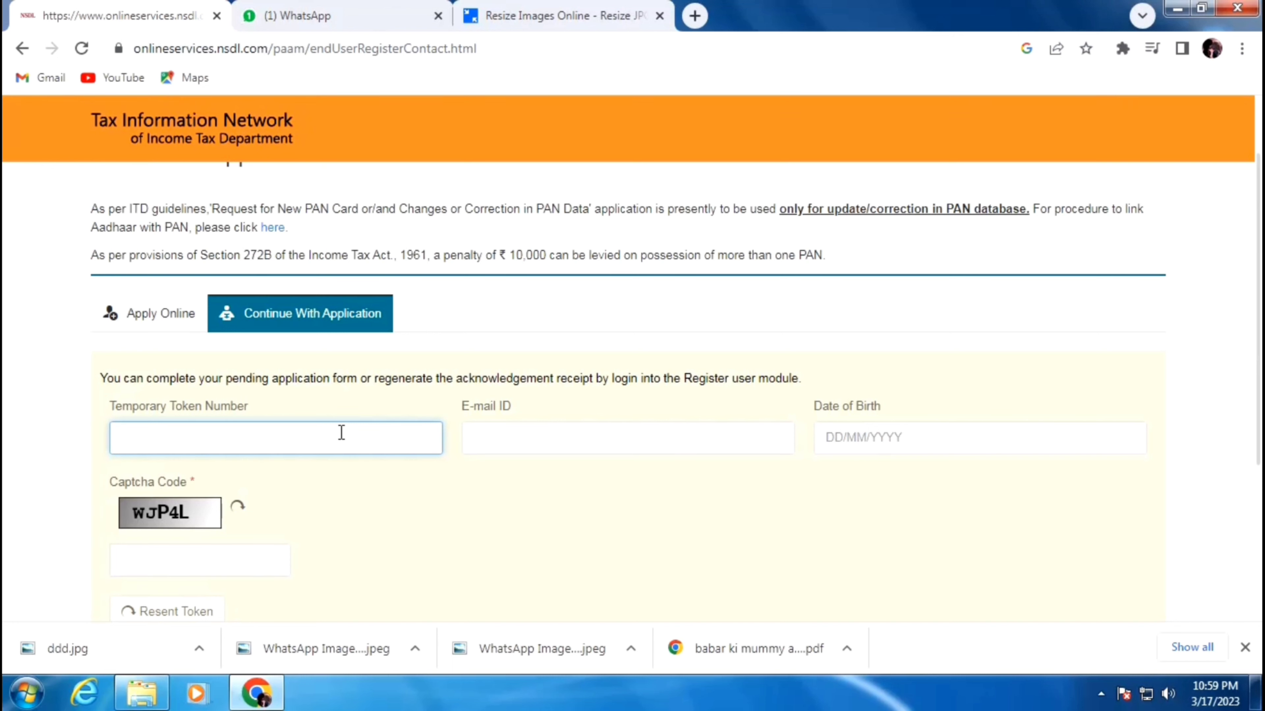
click(591, 448)
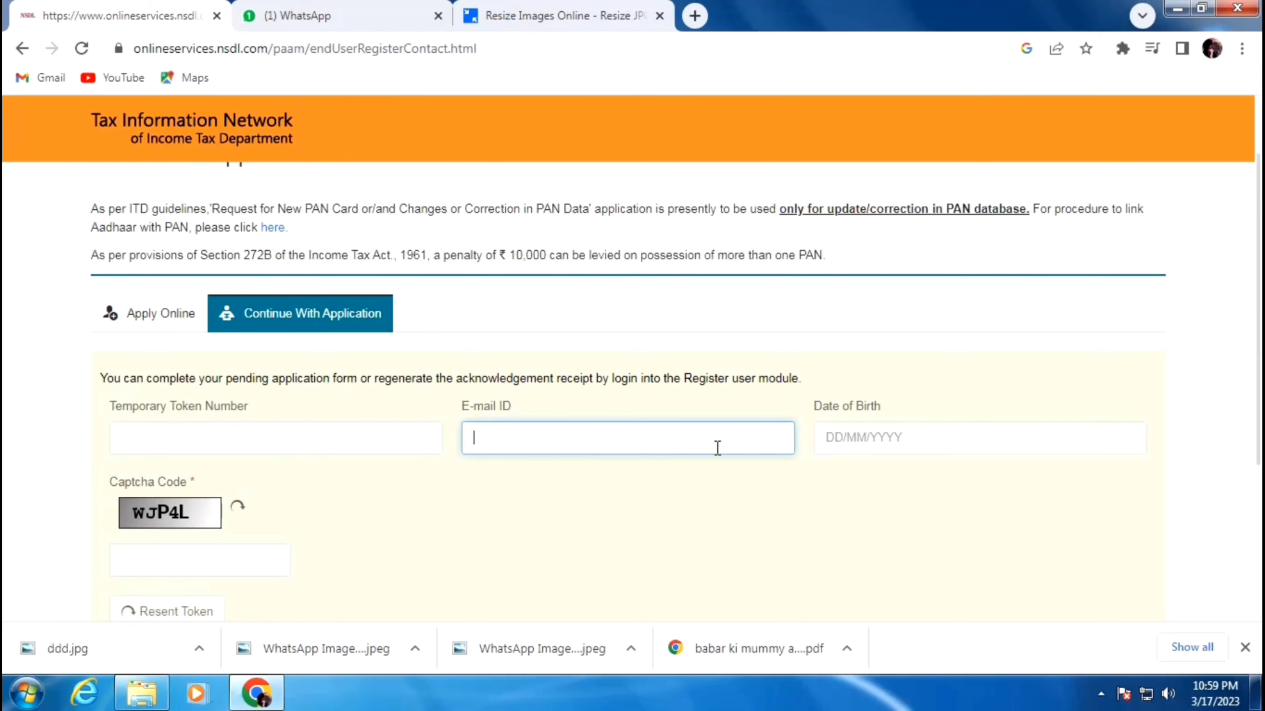
scroll(273, 474, down, 1)
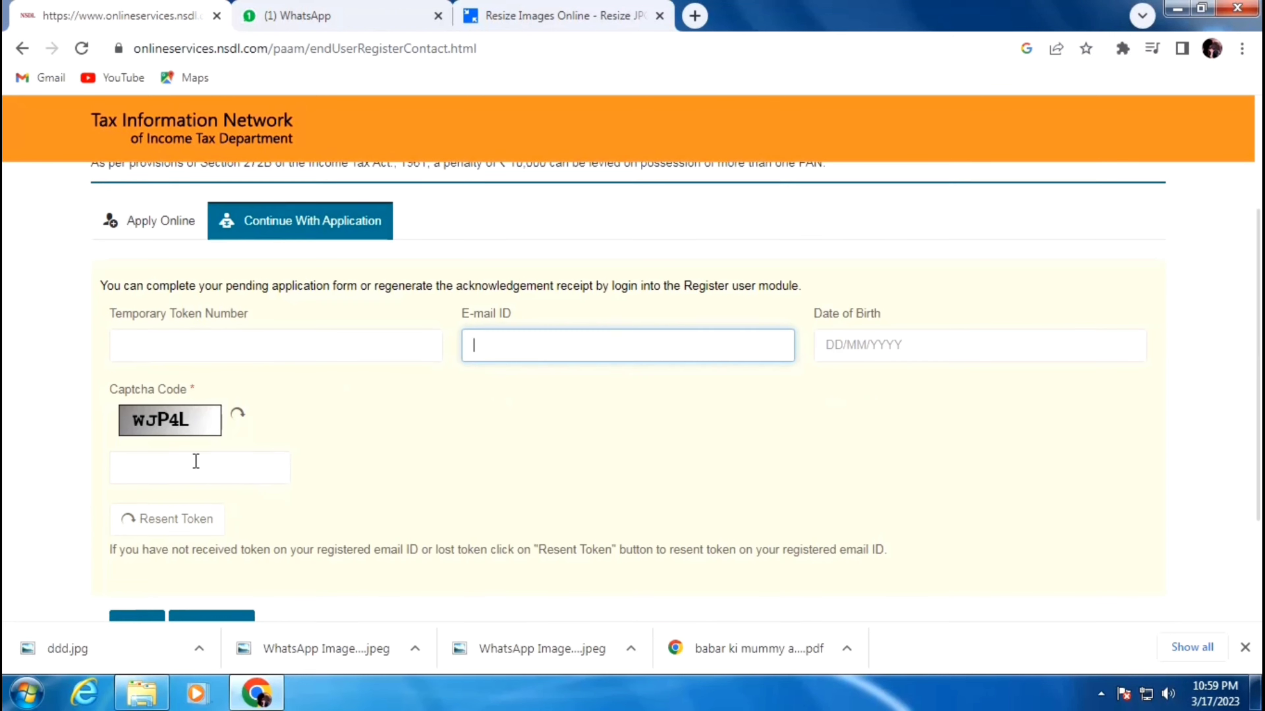
scroll(200, 543, down, 2)
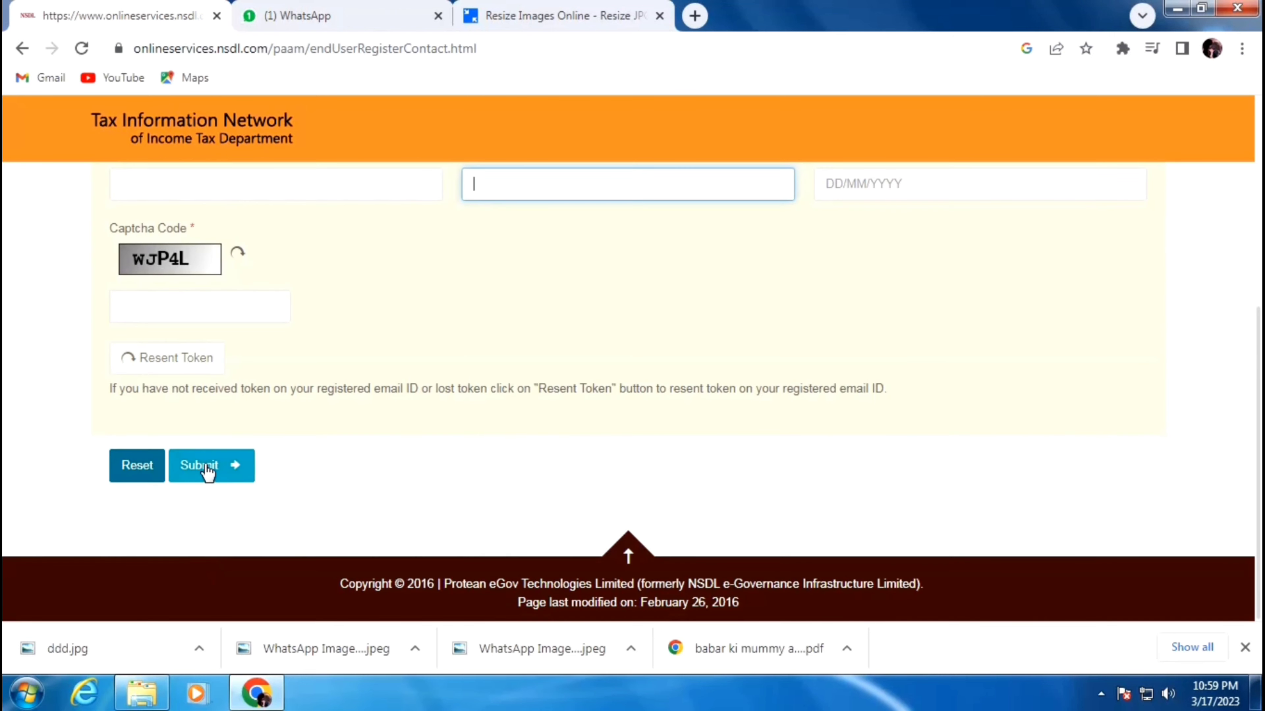
scroll(298, 503, up, 4)
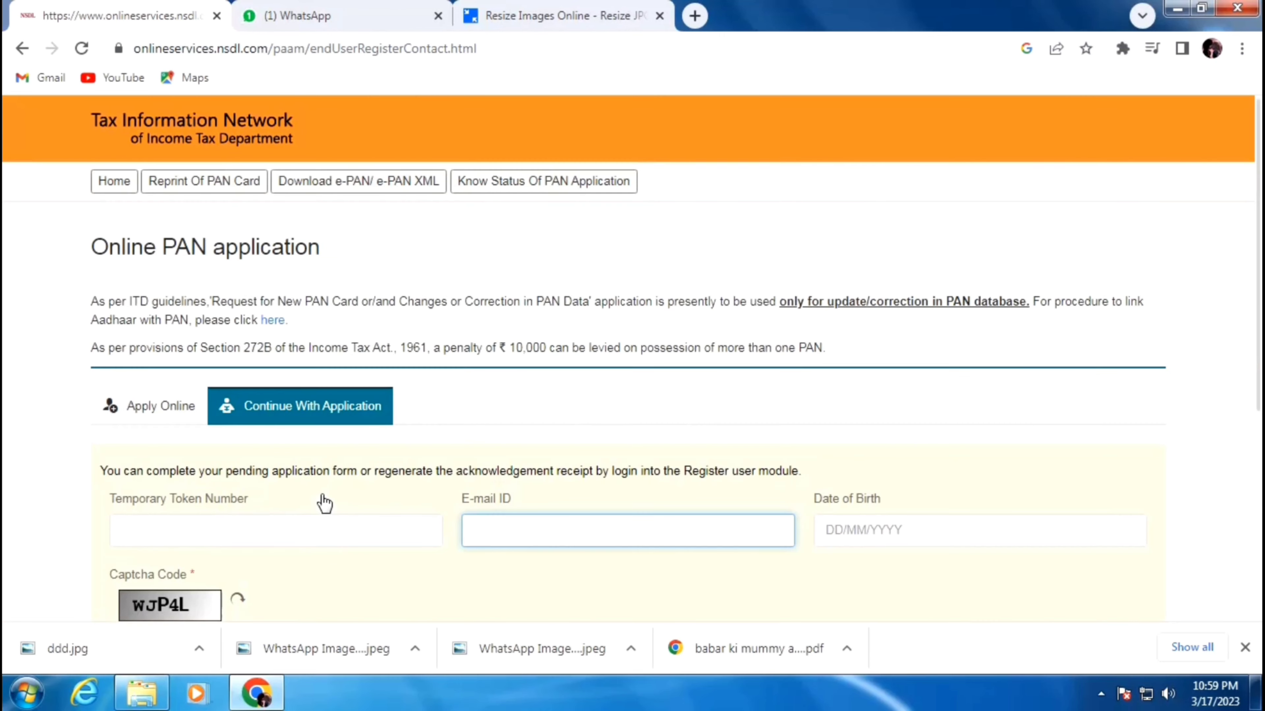
click(227, 527)
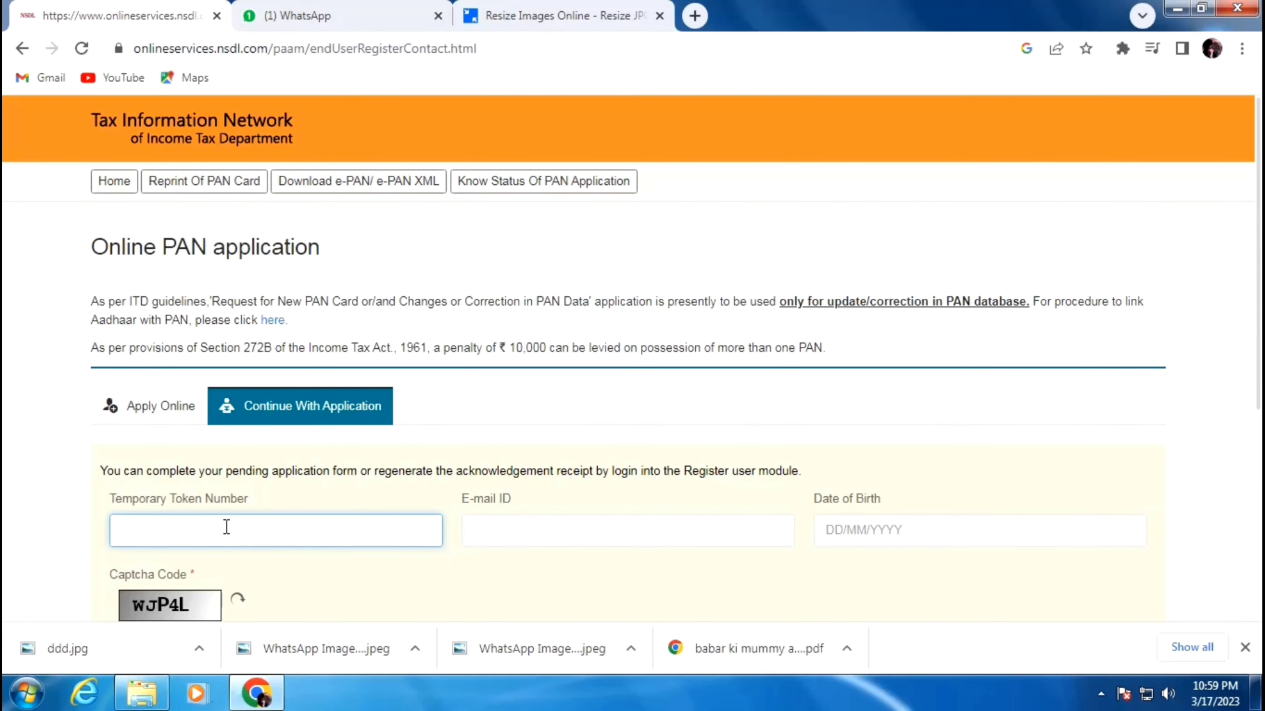
text(01184)
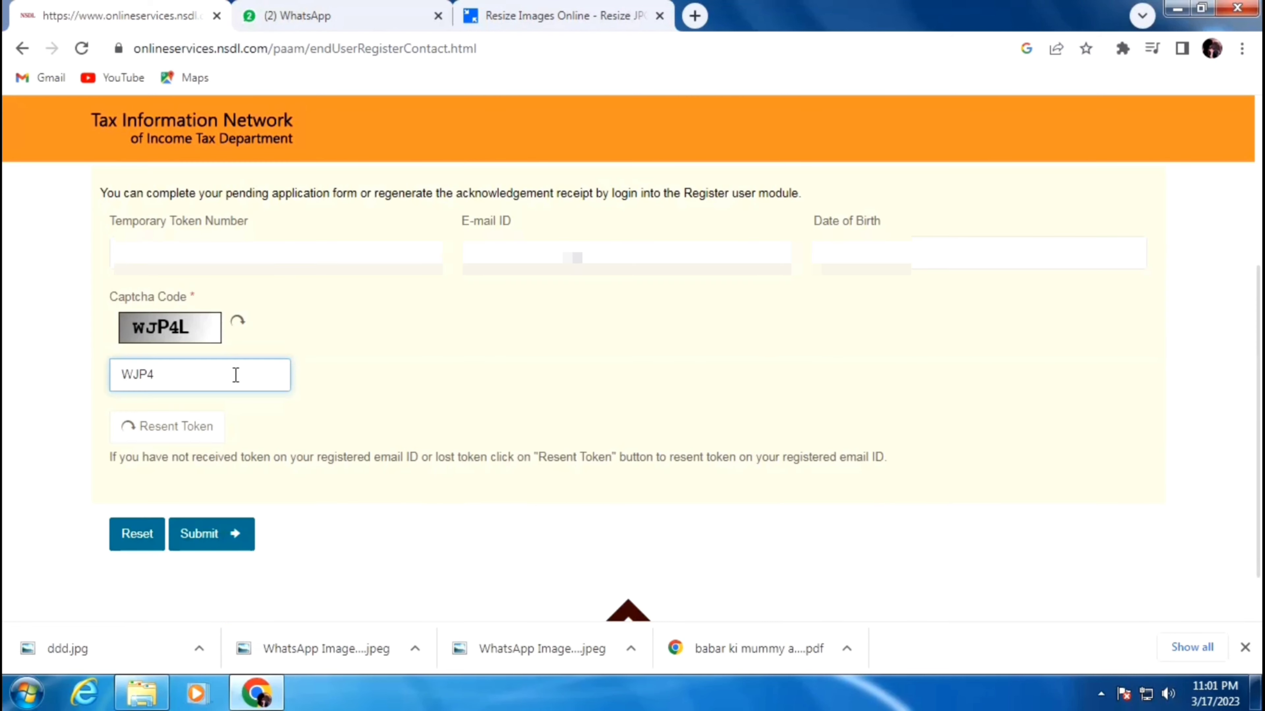
text(L)
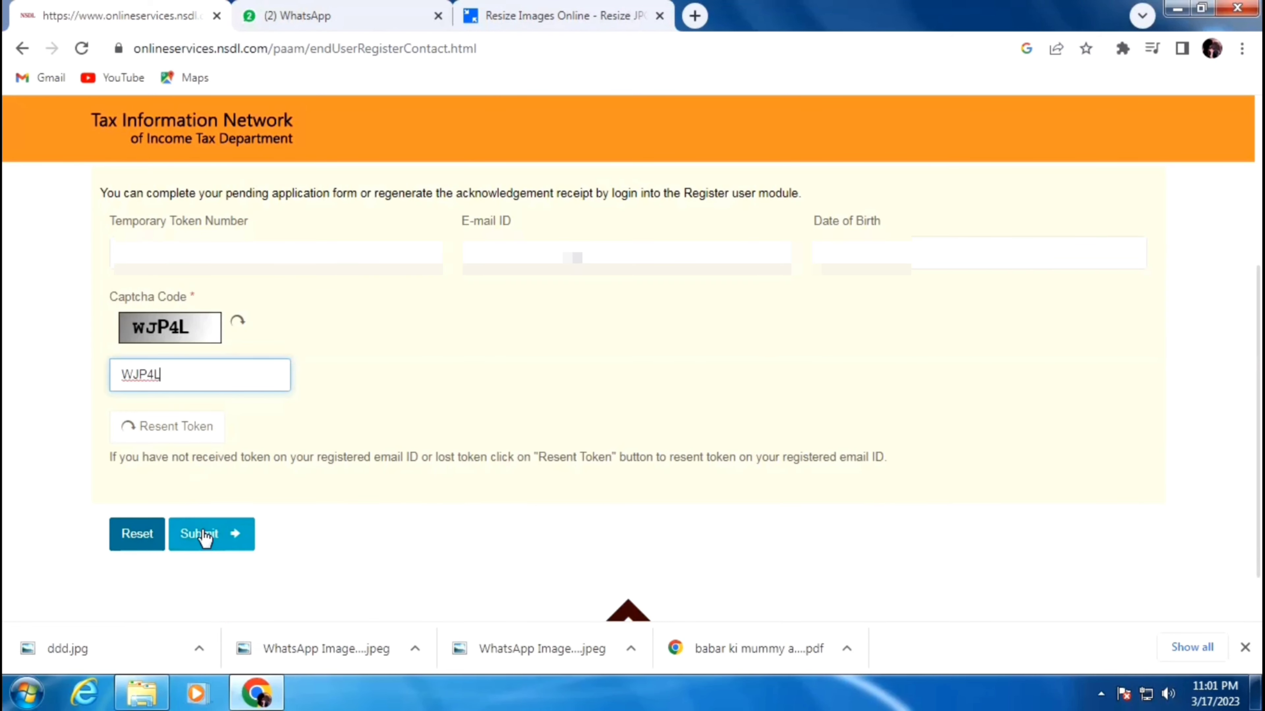
click(219, 544)
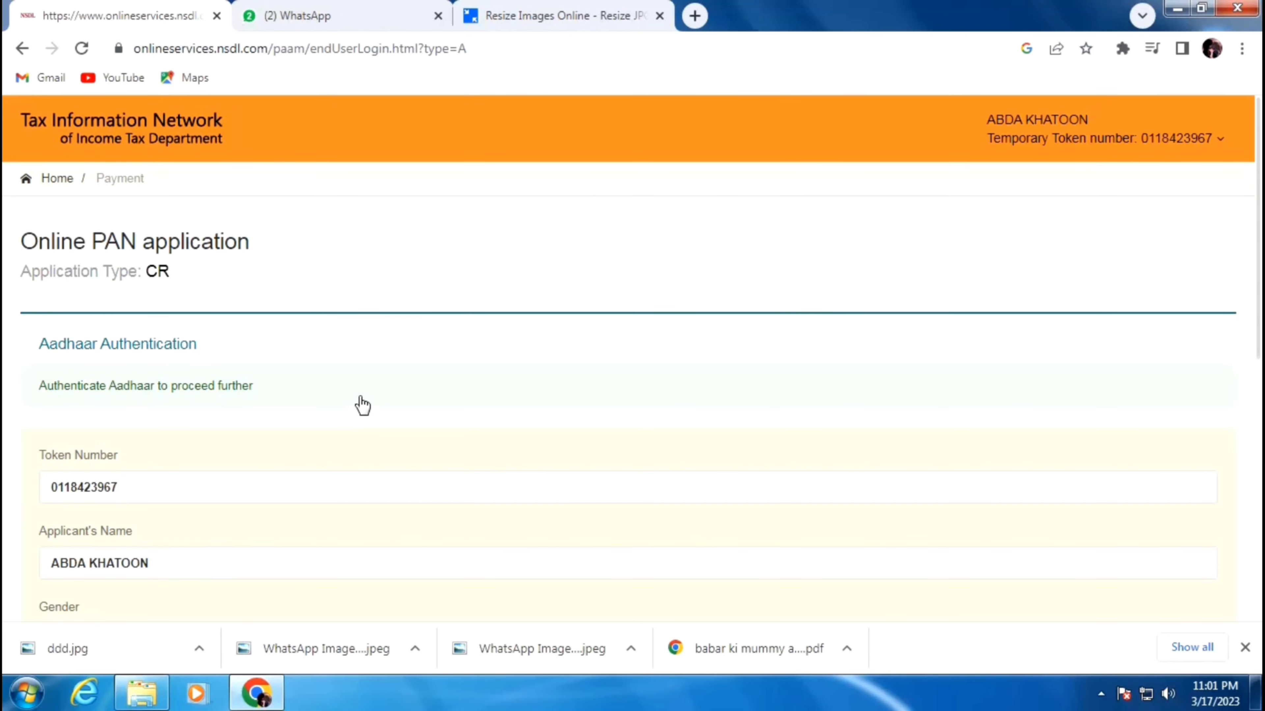
- Accept the Aadhaar e-sign consent and start Aadhaar authentication
scroll(362, 406, down, 8)
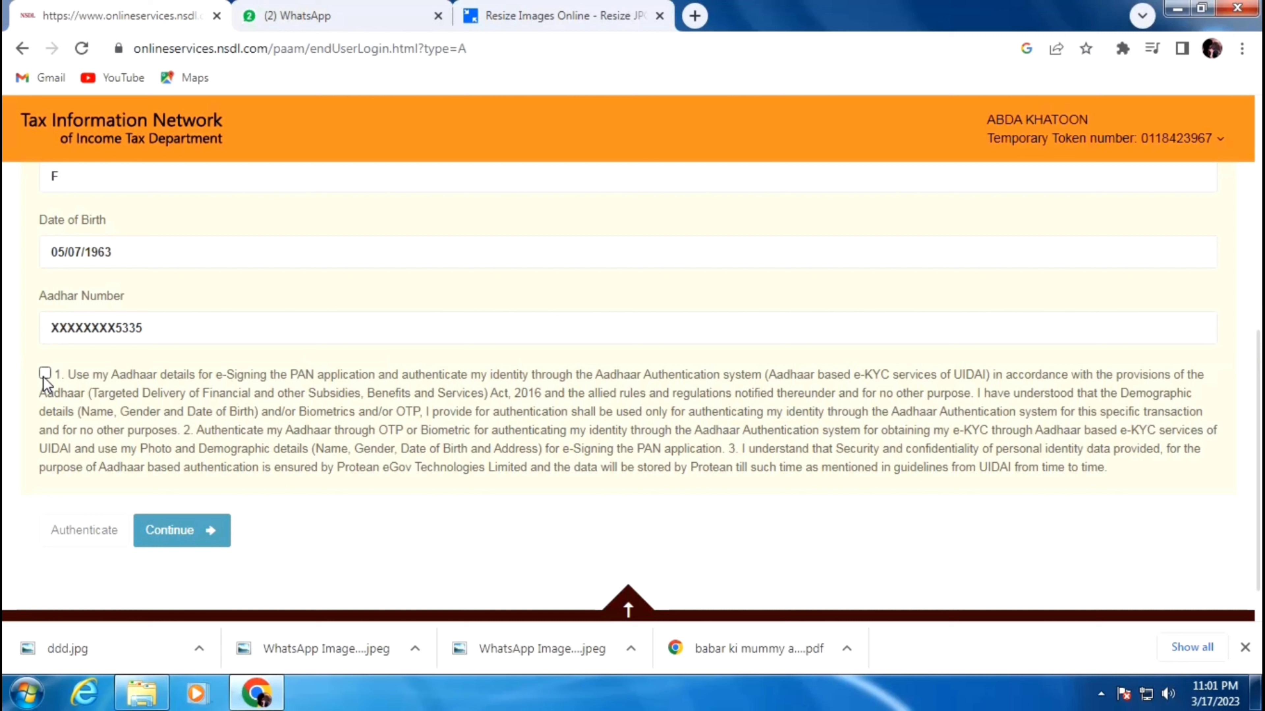
click(43, 377)
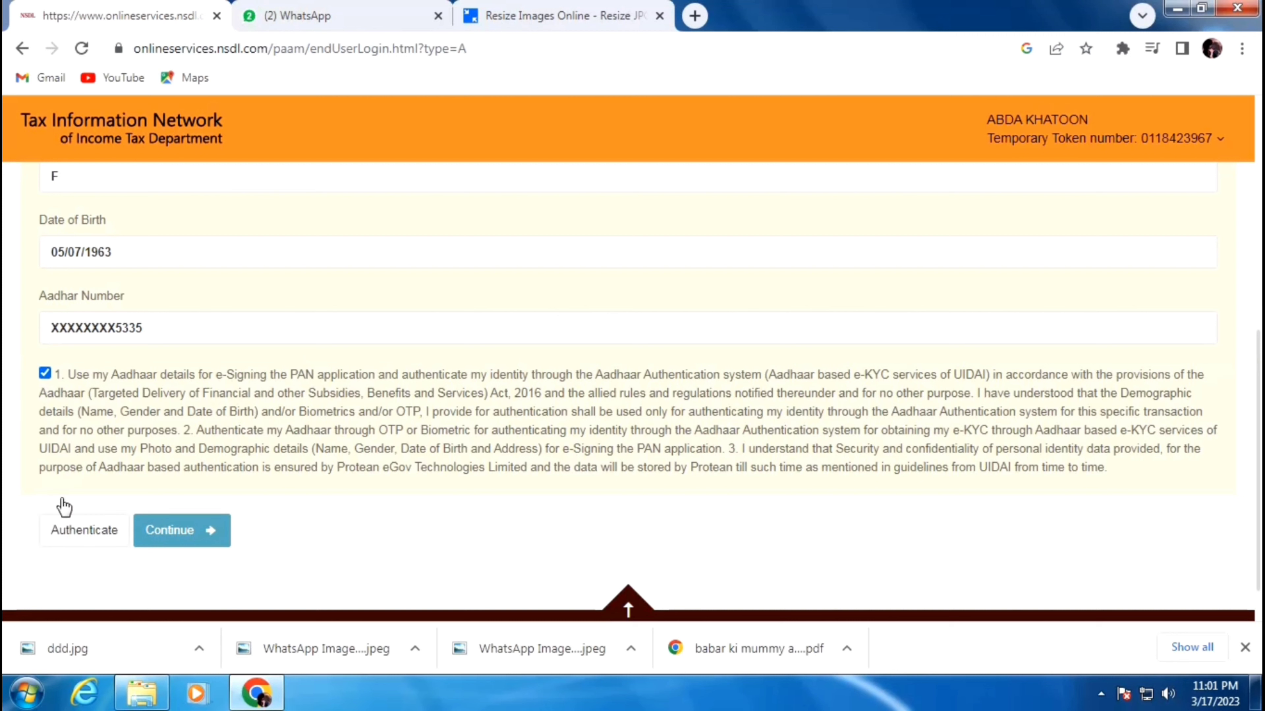
click(89, 535)
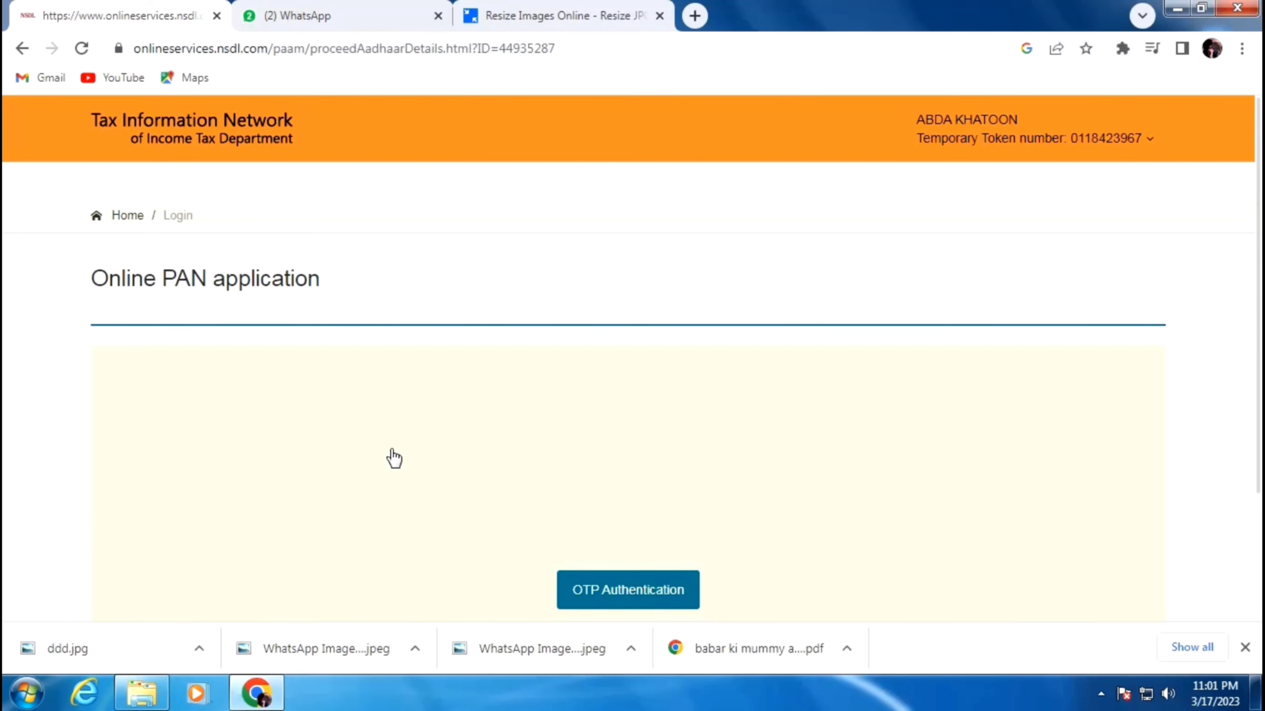
scroll(393, 458, down, 3)
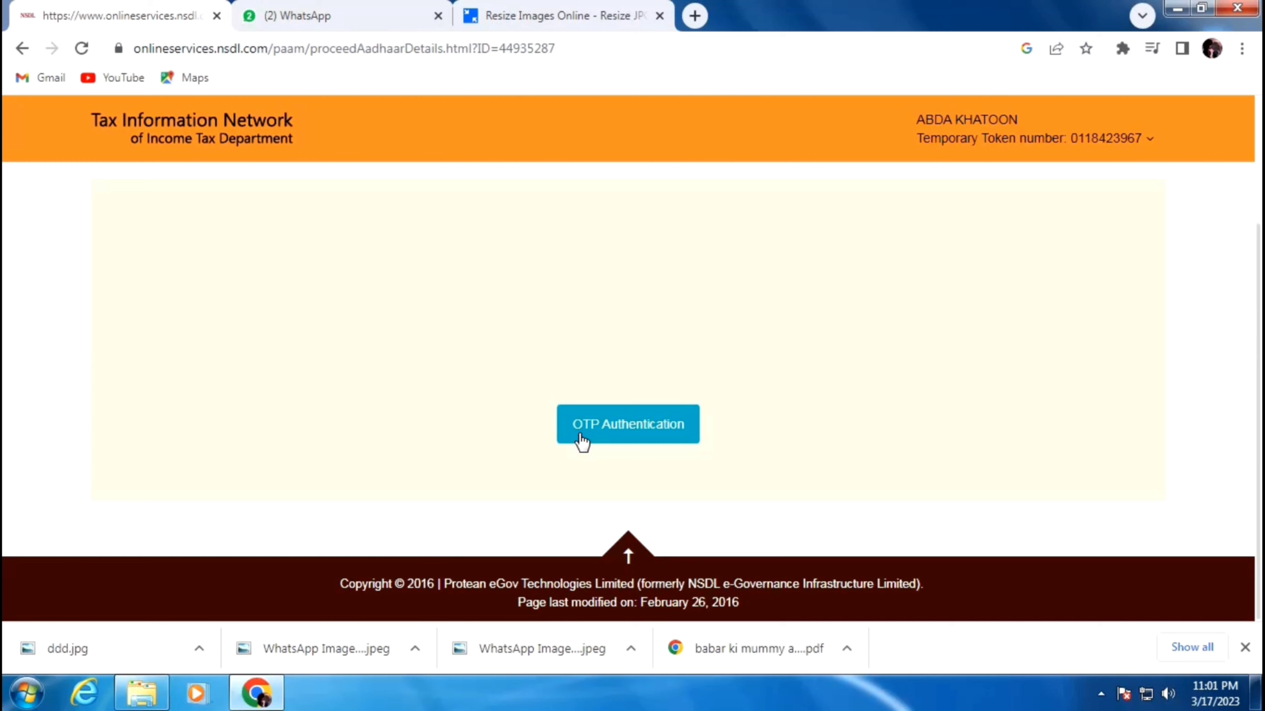
- Request the Aadhaar OTP and bring the OTP field and Submit button into view
click(599, 437)
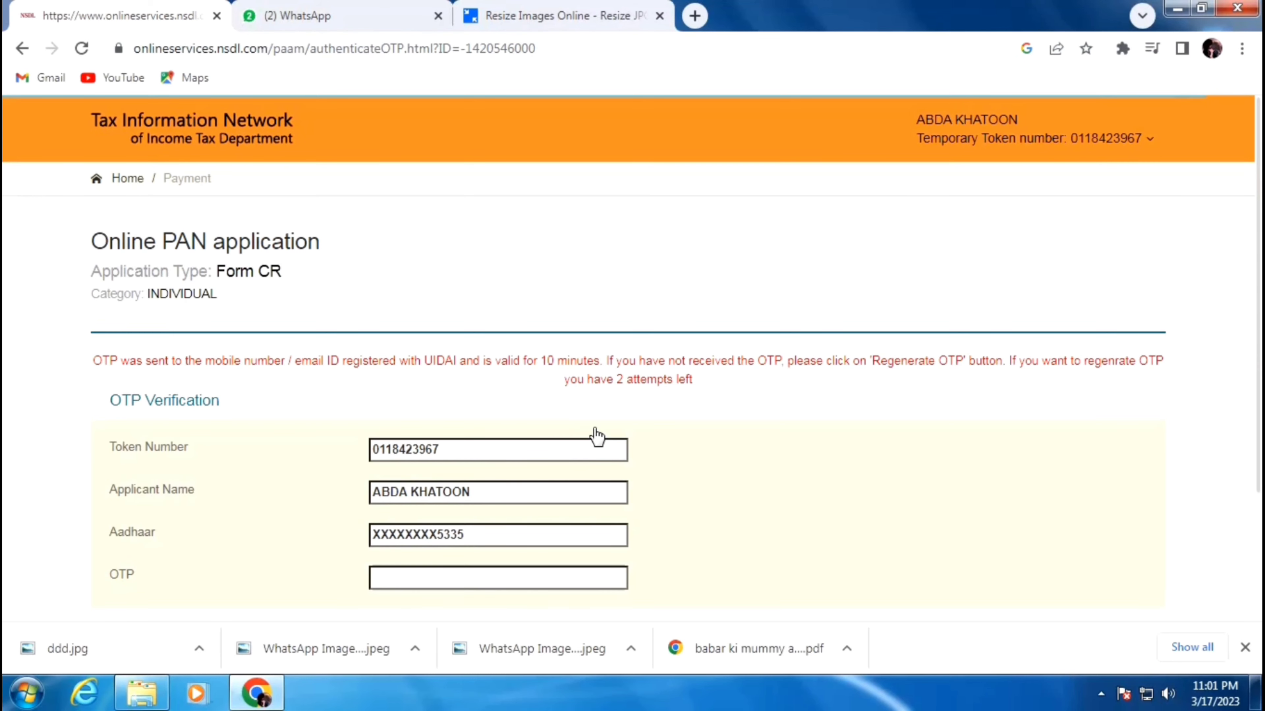
scroll(598, 437, down, 3)
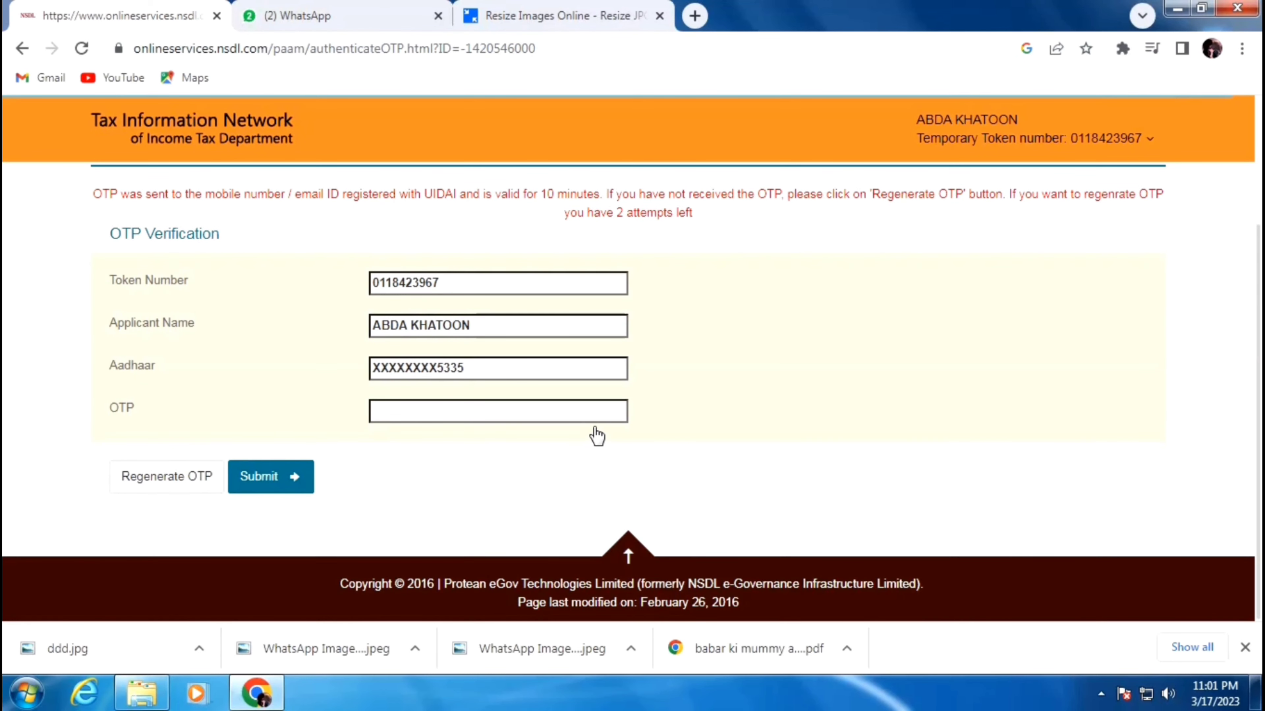